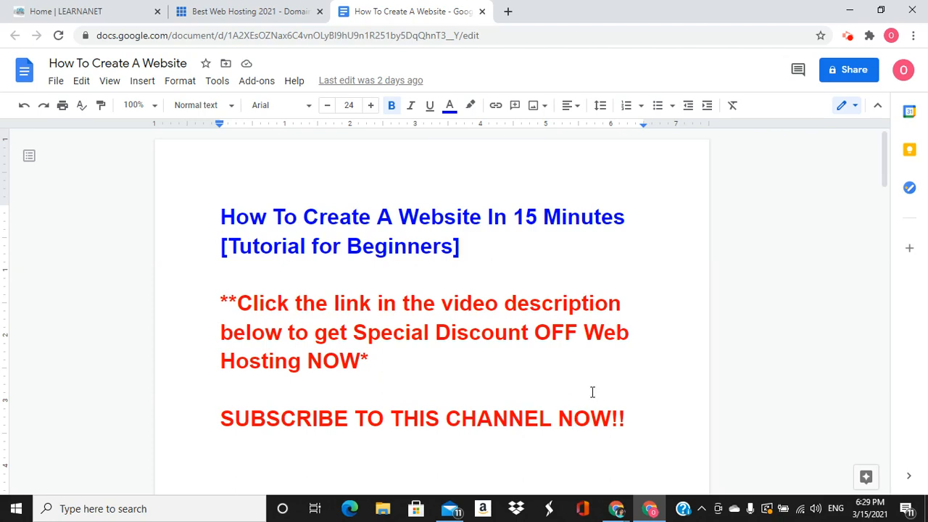
# Switch from the tutorial Google Doc to the Bluehost 'Best Web Hosting 2021' tab
pyautogui.click(267, 13)
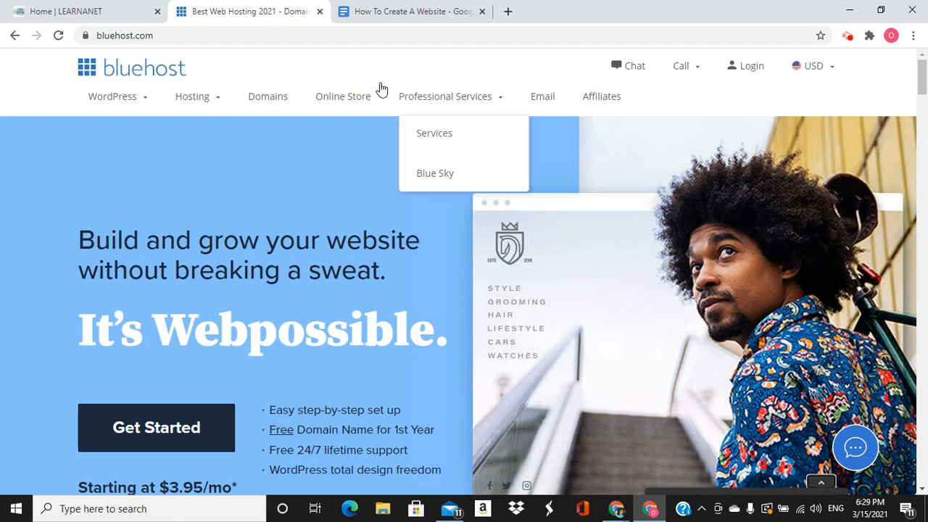
# Review Bluehost's hosting pricing cards and open Learn More for Shared Hosting
pyautogui.scroll(-9, 282, 182)
pyautogui.scroll(-14, 297, 185)
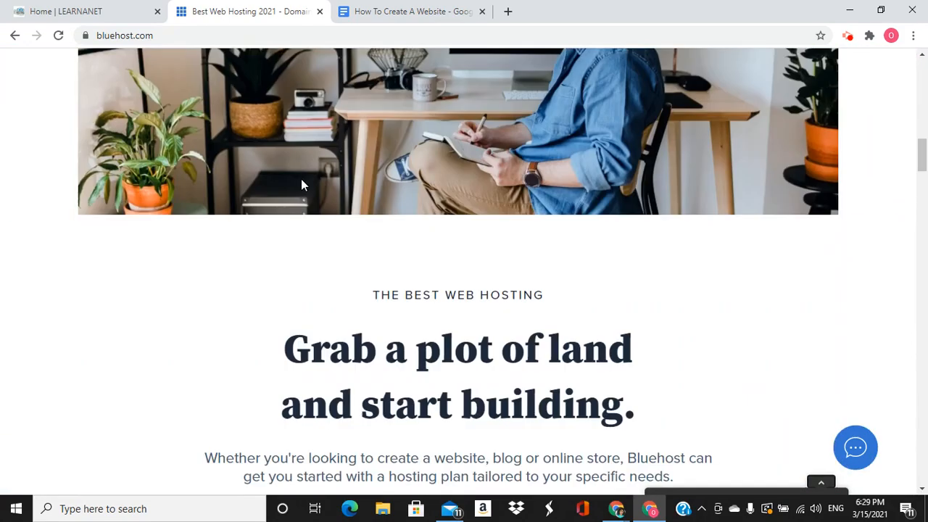
pyautogui.scroll(3, 306, 180)
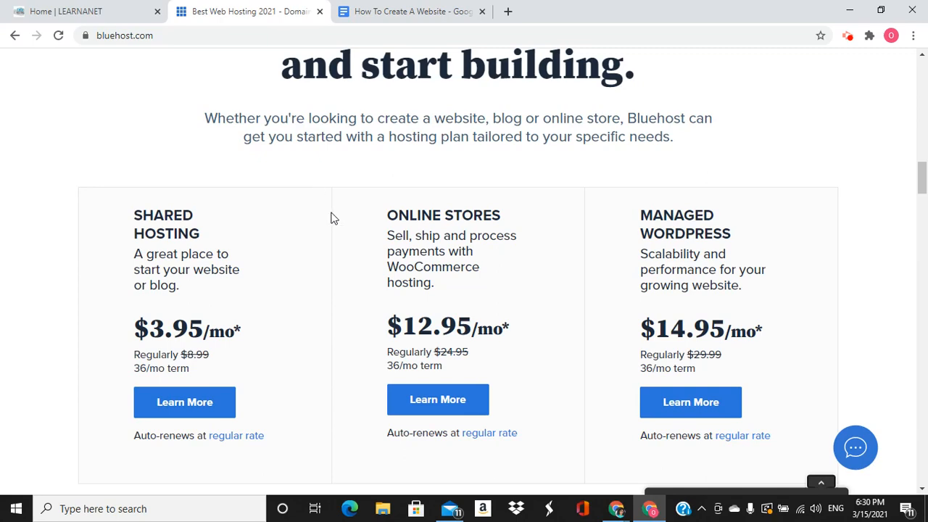
pyautogui.click(169, 407)
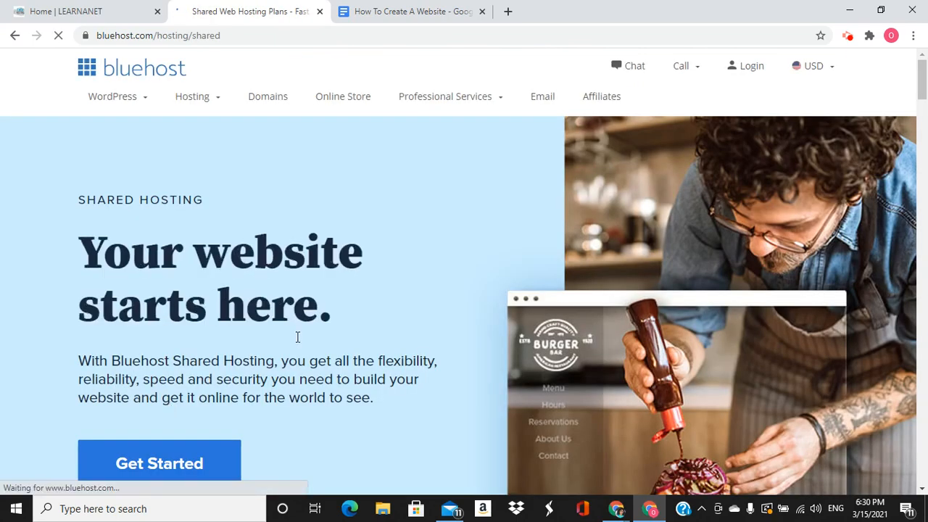
# Compare the shared hosting plans and select the Basic plan at $3.95/mo
pyautogui.scroll(-4, 245, 246)
pyautogui.scroll(-5, 266, 248)
pyautogui.scroll(-2, 267, 245)
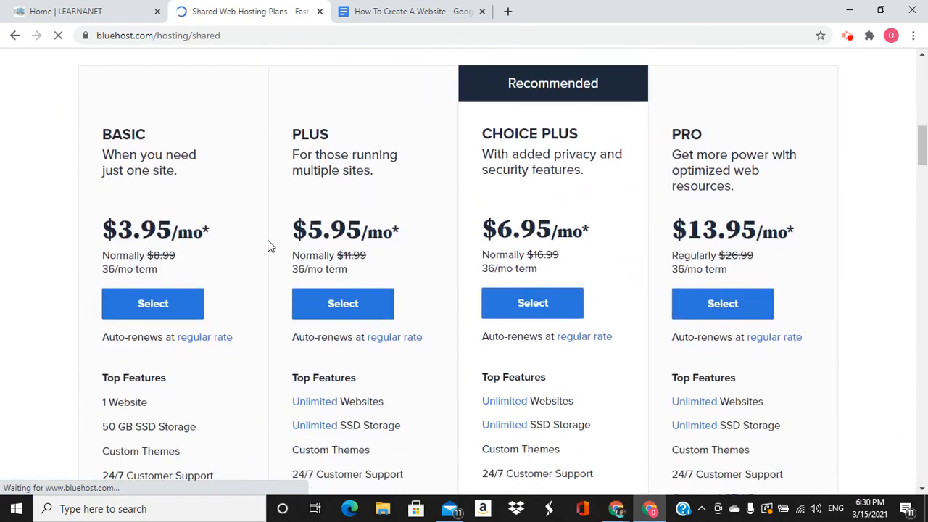
pyautogui.scroll(2, 268, 244)
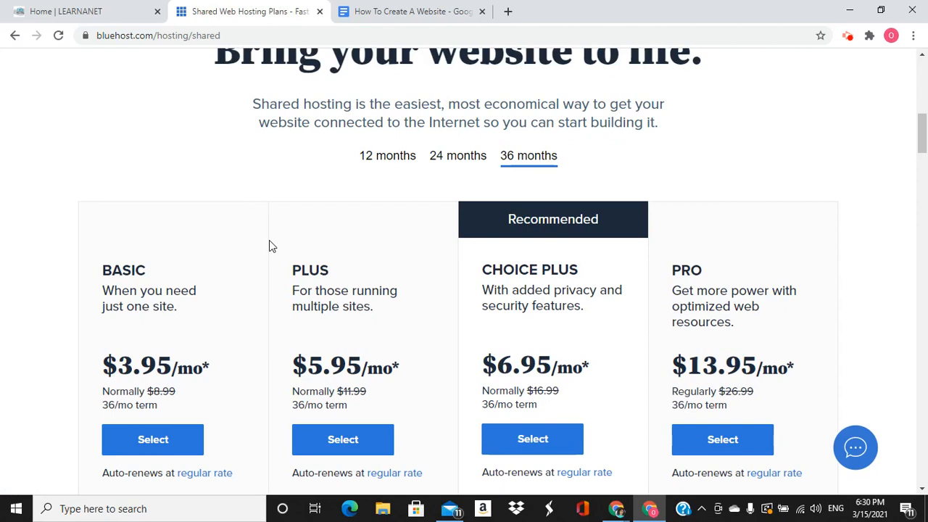
pyautogui.scroll(1, 276, 251)
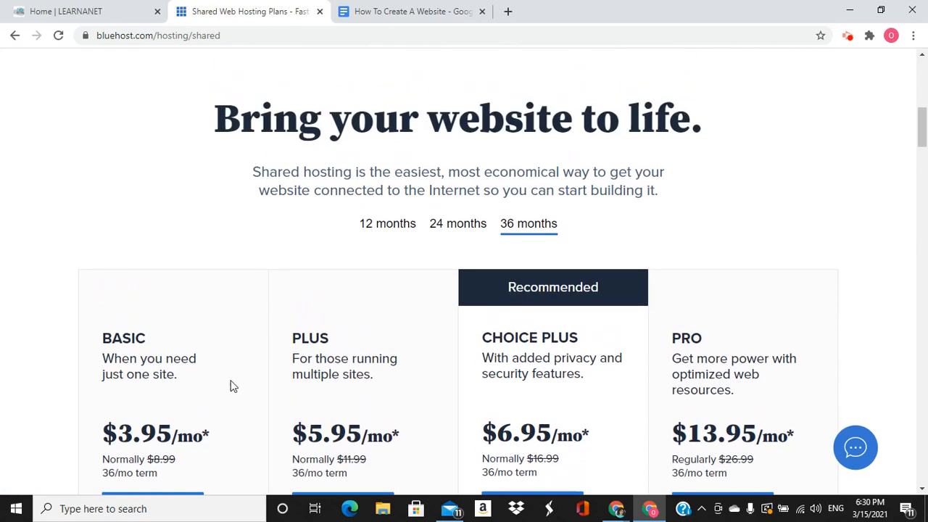
pyautogui.scroll(-1, 196, 454)
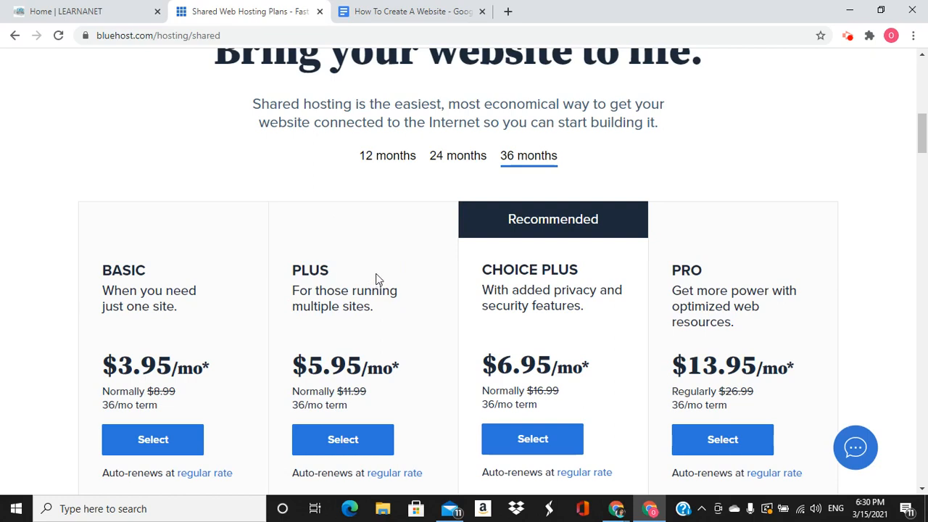
pyautogui.scroll(1, 376, 277)
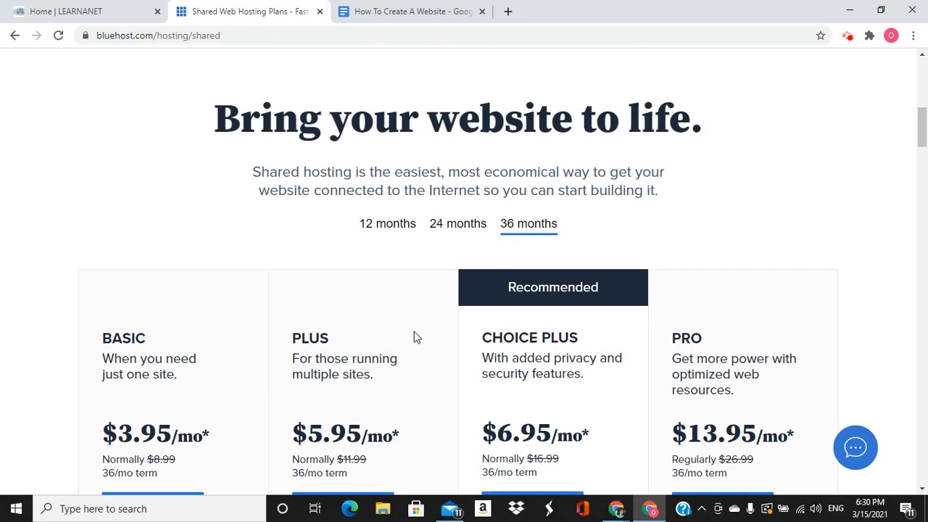
pyautogui.scroll(-1, 364, 345)
pyautogui.scroll(-3, 365, 345)
pyautogui.click(161, 314)
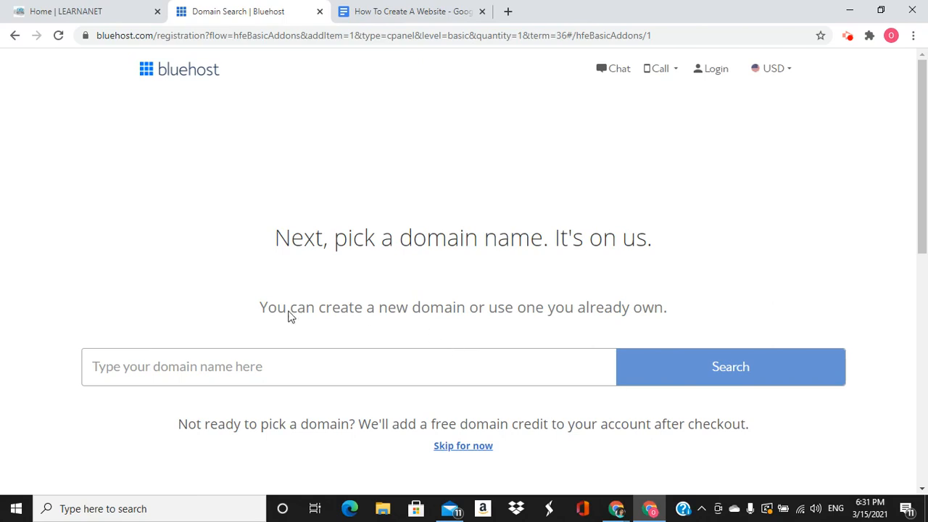
# Skip the domain name search and continue without choosing a domain
pyautogui.click(209, 367)
pyautogui.click(463, 445)
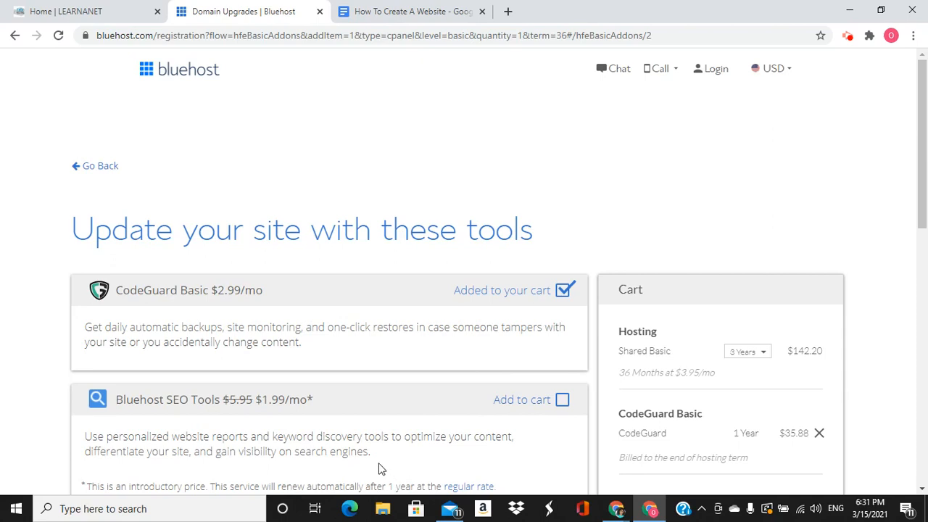
# Uncheck the CodeGuard Basic and SiteLock Essential add-ons, bringing the cart to $142.20
pyautogui.scroll(-3, 436, 420)
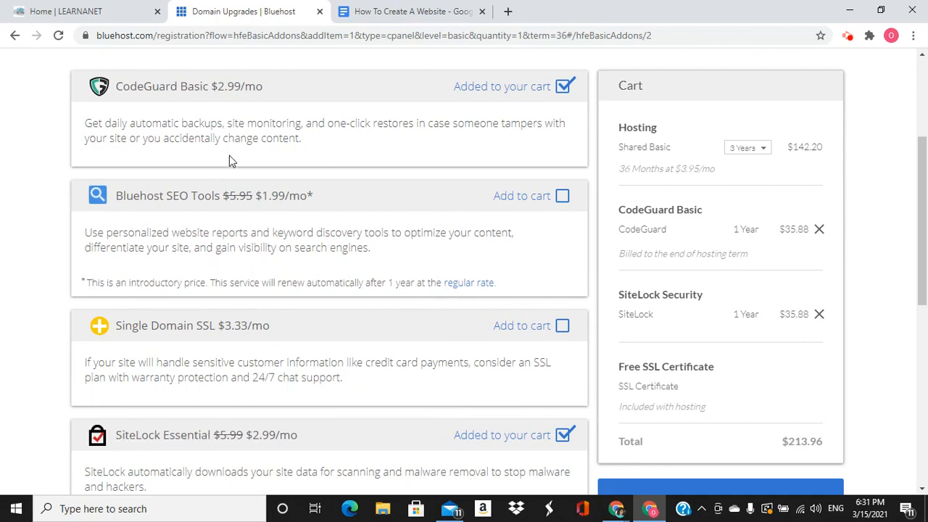
pyautogui.click(563, 97)
pyautogui.click(564, 435)
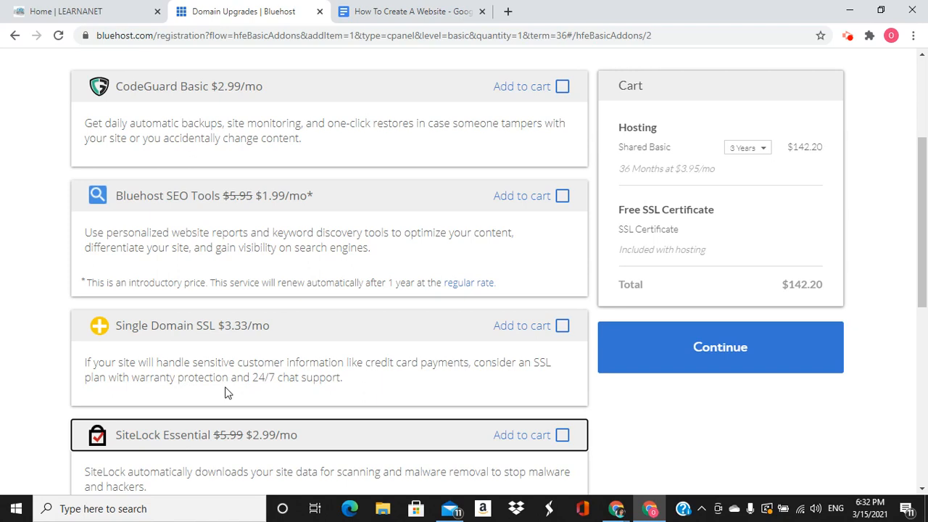
pyautogui.scroll(-1, 203, 381)
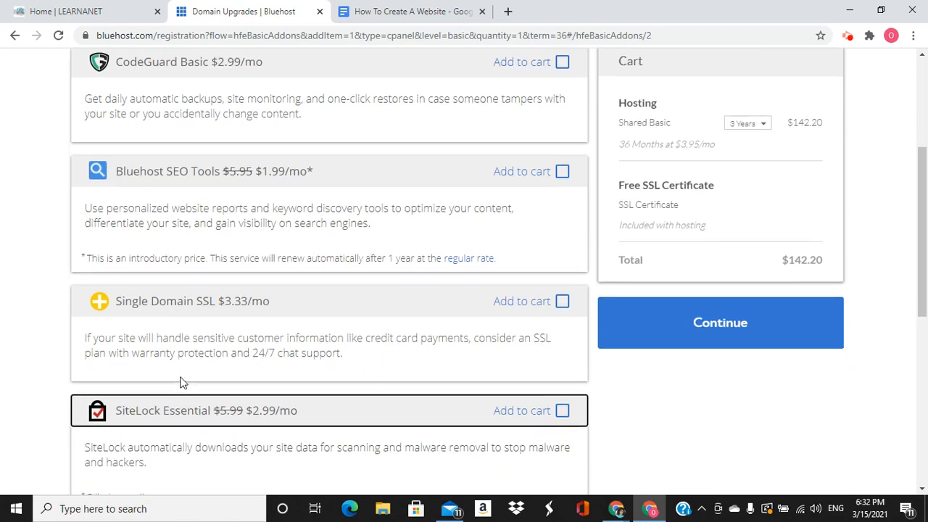
pyautogui.scroll(2, 311, 367)
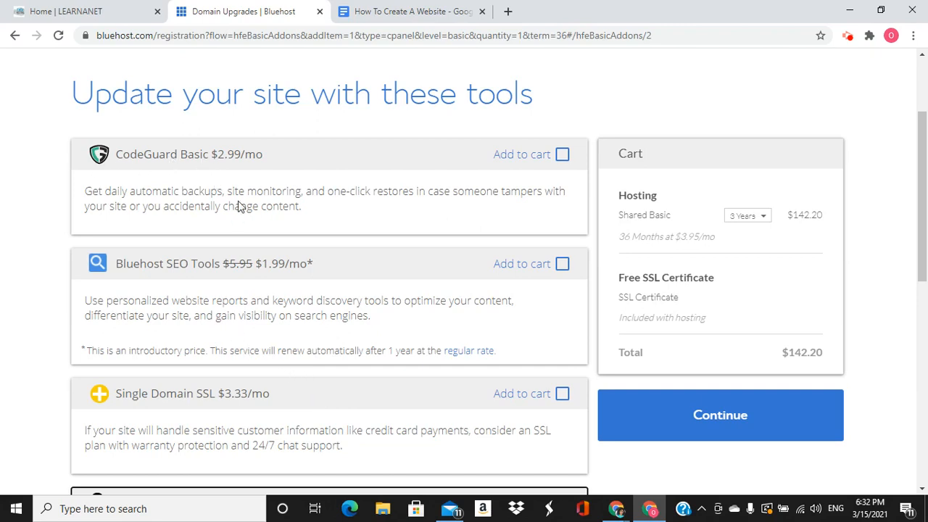
# Set the Shared Basic hosting term to 1 Year at $5.95/mo, totaling $71.40
pyautogui.scroll(-1, 247, 401)
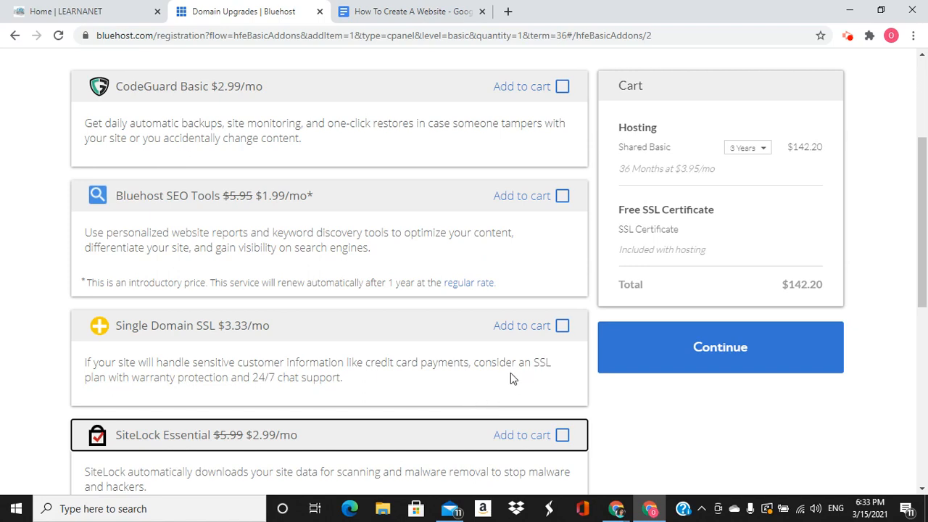
pyautogui.scroll(1, 725, 239)
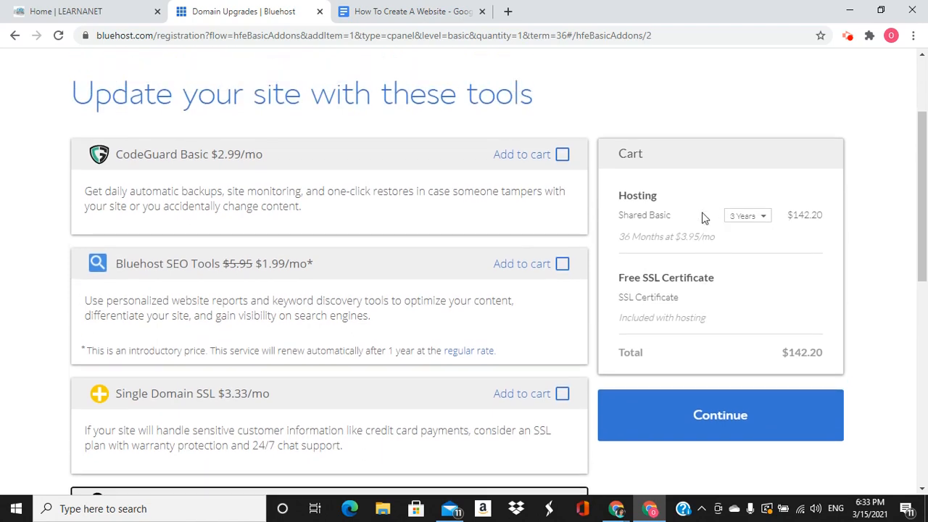
pyautogui.click(764, 218)
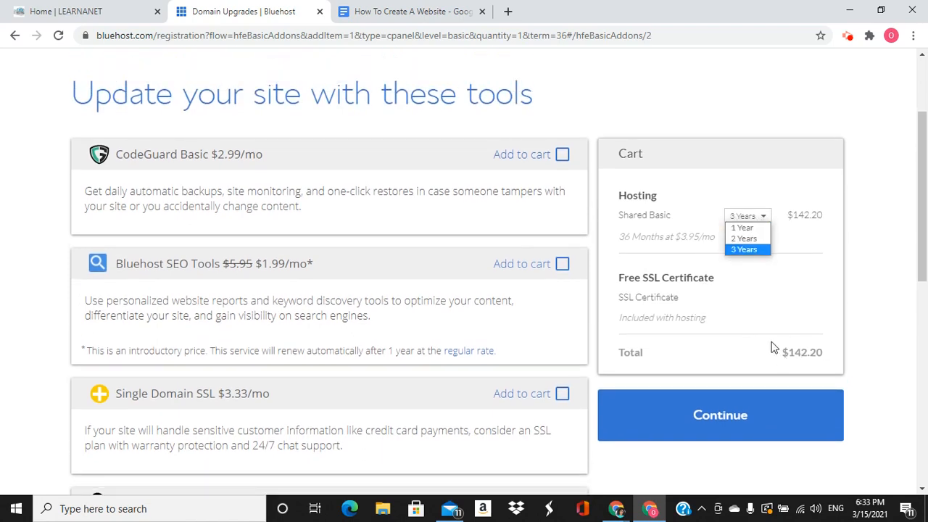
pyautogui.click(746, 259)
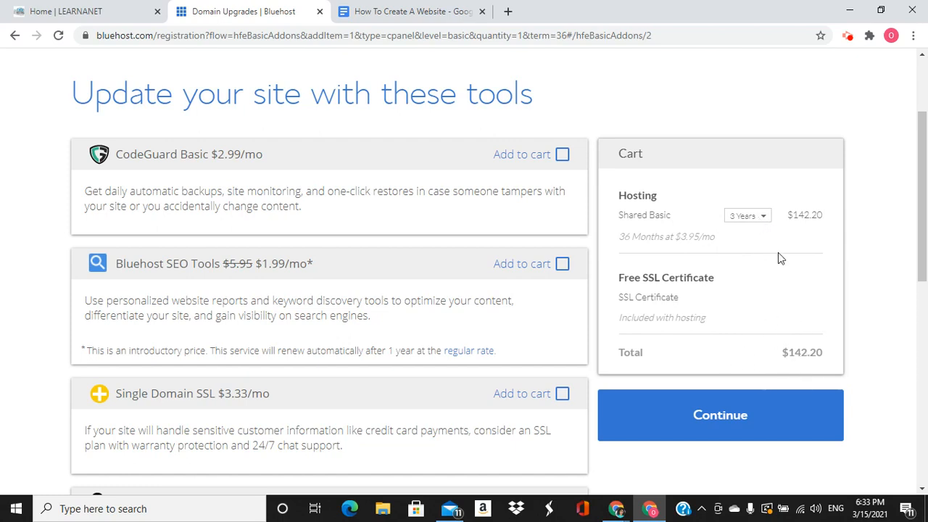
pyautogui.click(765, 216)
pyautogui.click(745, 239)
pyautogui.click(752, 217)
pyautogui.click(751, 229)
pyautogui.click(759, 221)
pyautogui.click(751, 250)
pyautogui.click(765, 221)
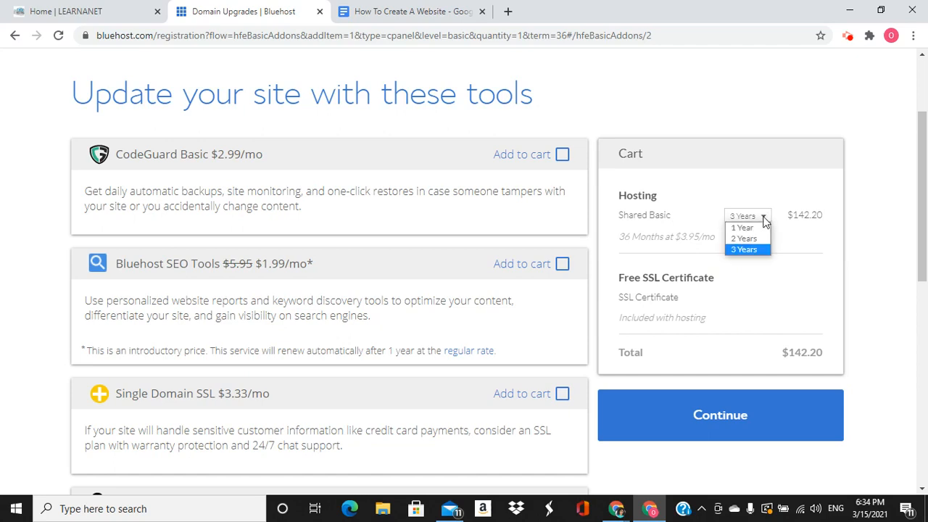
pyautogui.click(758, 226)
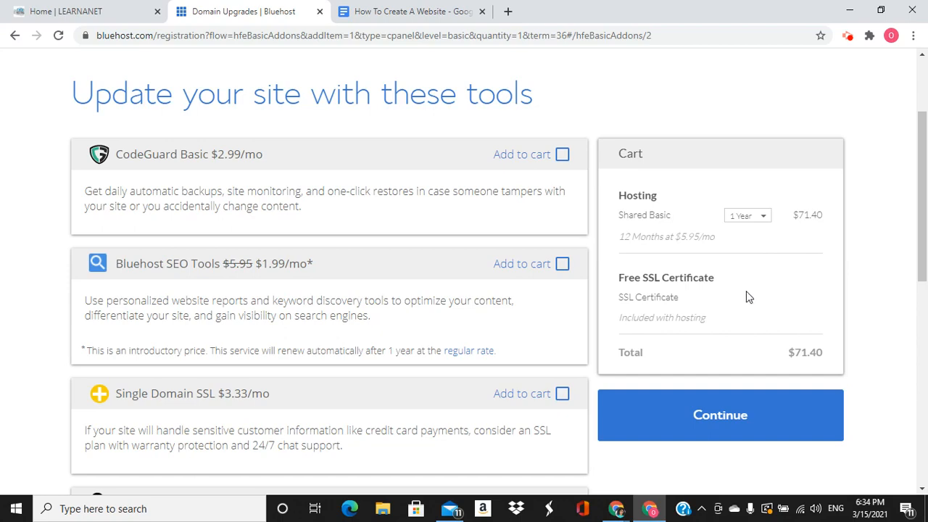
pyautogui.scroll(-4, 702, 333)
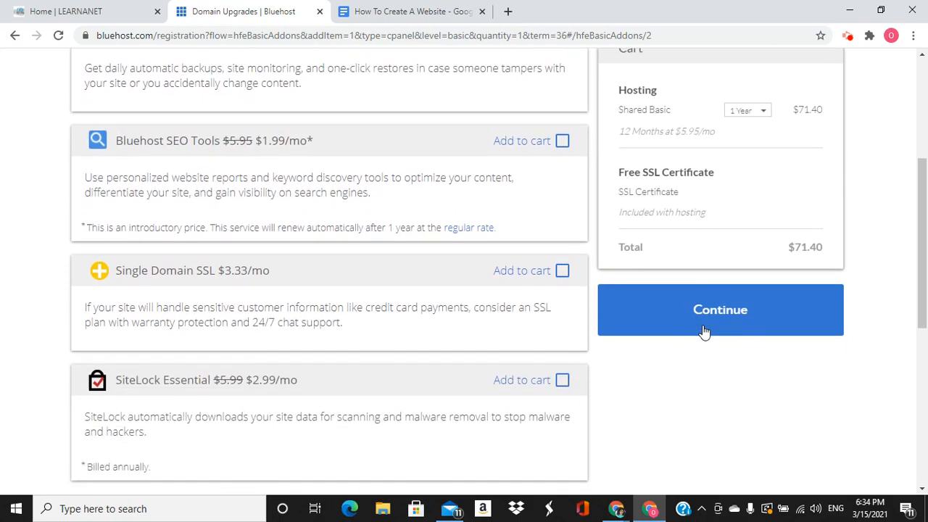
# Proceed to checkout with the 1-year Shared Basic cart
pyautogui.click(717, 312)
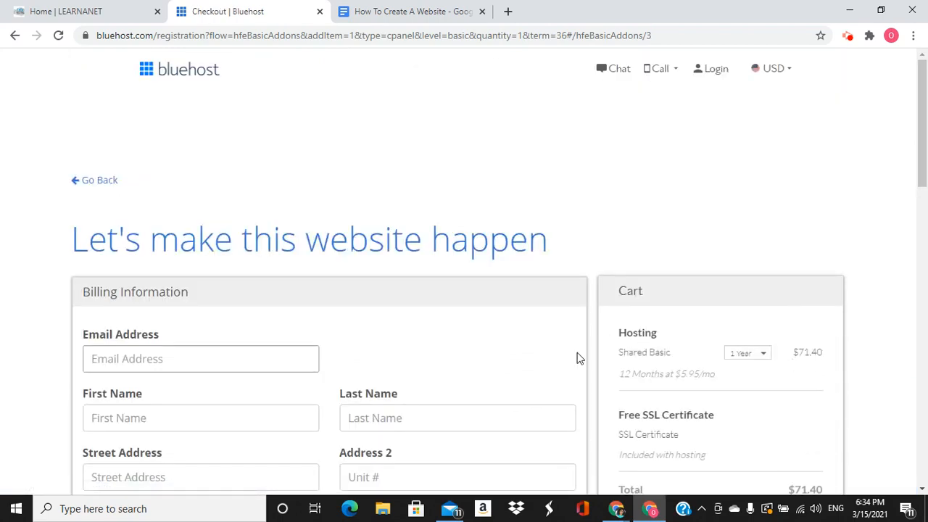
pyautogui.scroll(-3, 575, 350)
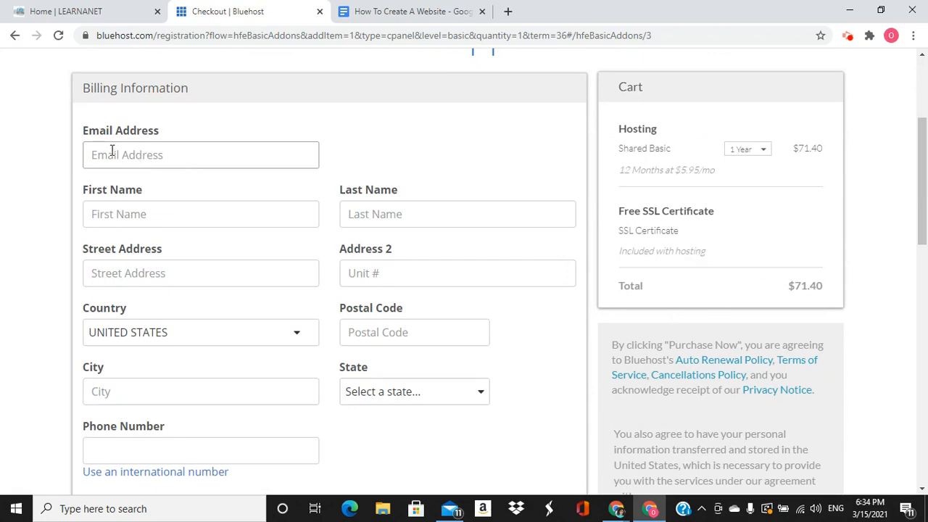
pyautogui.scroll(-6, 290, 358)
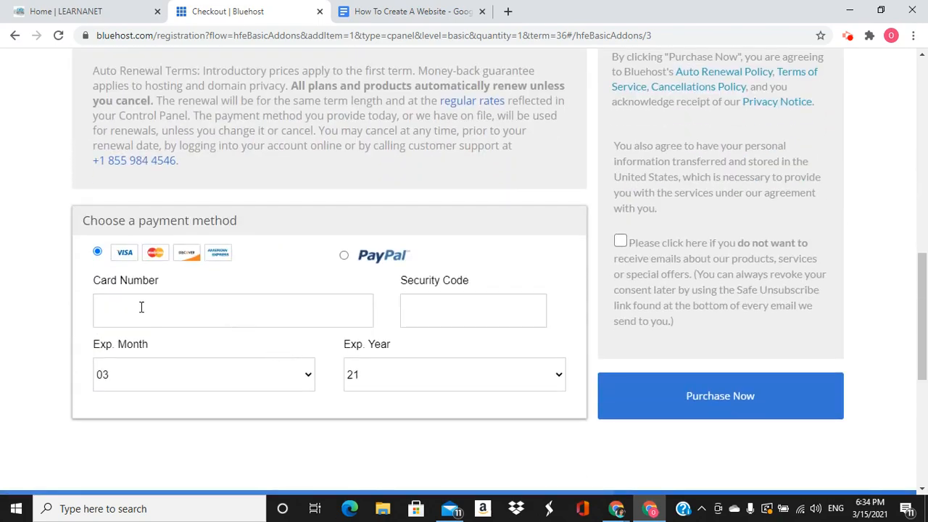
# Leave the marketing-emails opt-out box unchecked and review the payment card fields
pyautogui.click(620, 244)
pyautogui.scroll(2, 648, 337)
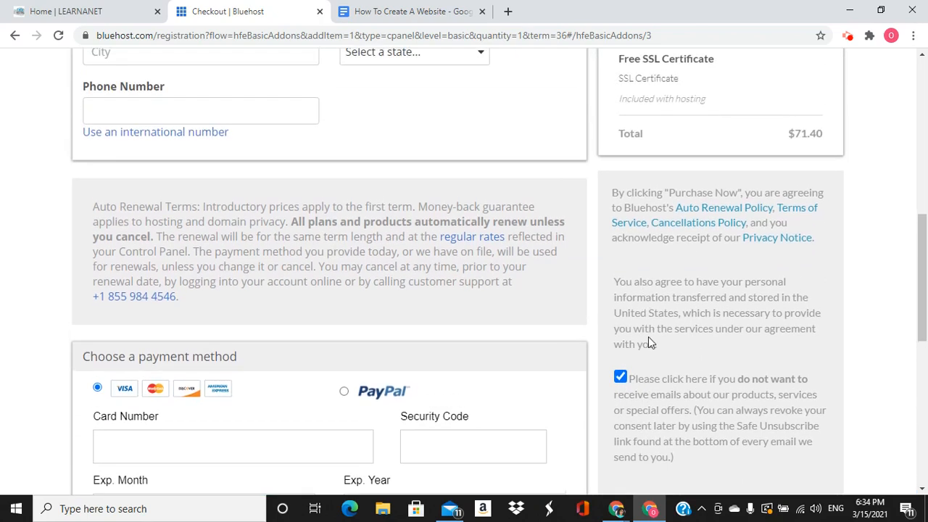
pyautogui.scroll(-2, 657, 362)
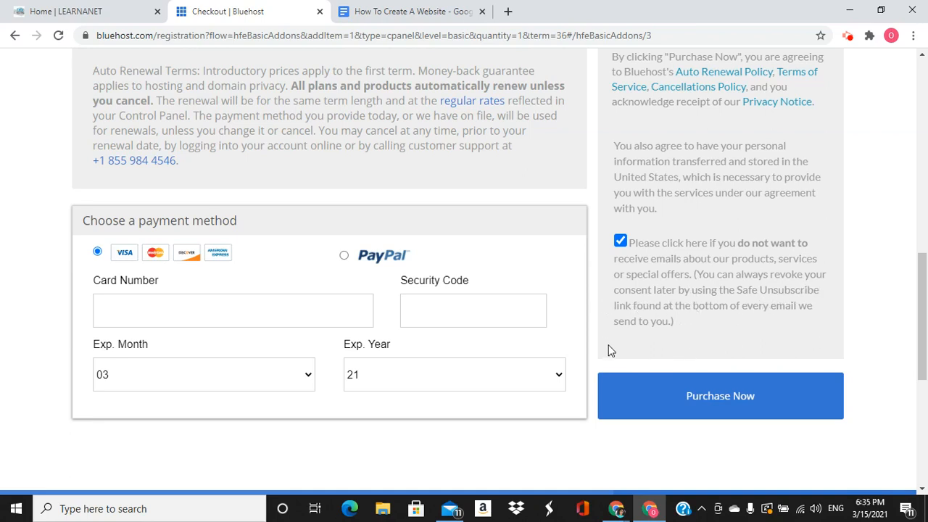
pyautogui.scroll(2, 610, 351)
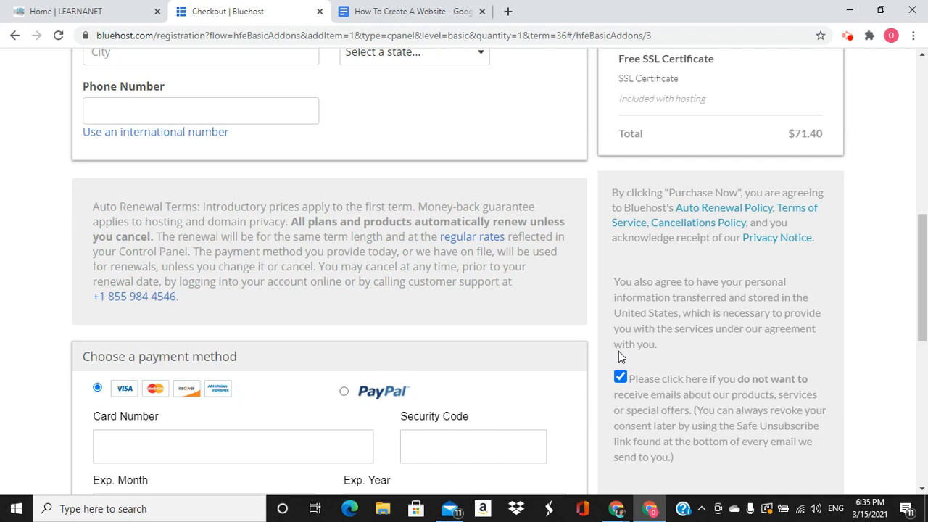
pyautogui.scroll(2, 632, 359)
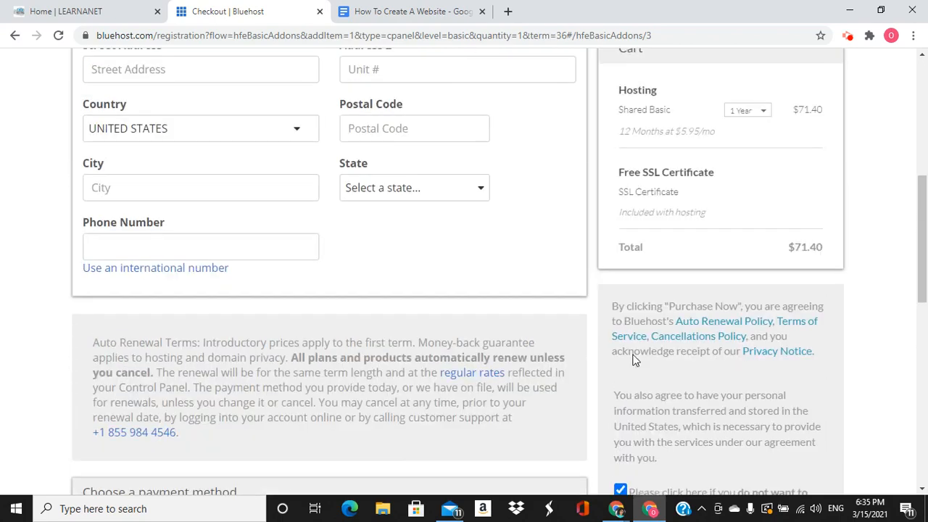
pyautogui.scroll(-2, 633, 358)
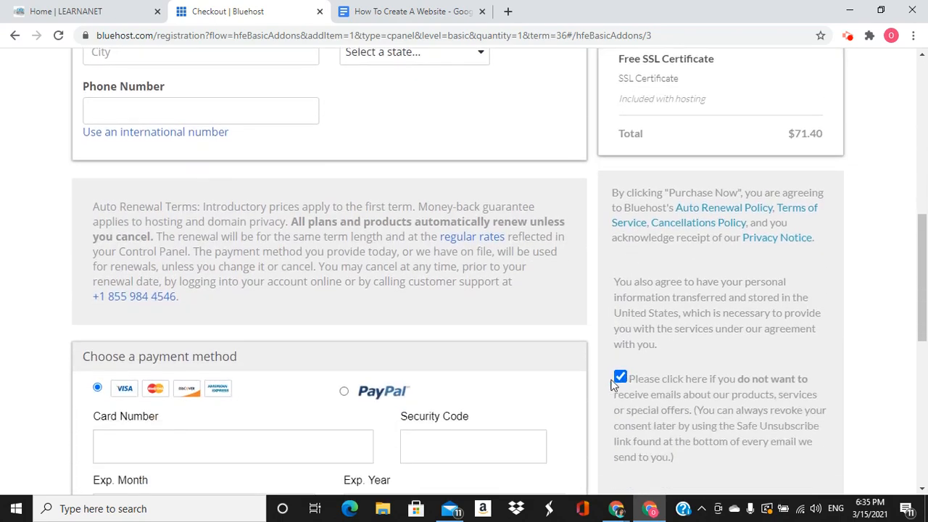
pyautogui.click(620, 378)
pyautogui.scroll(-2, 689, 369)
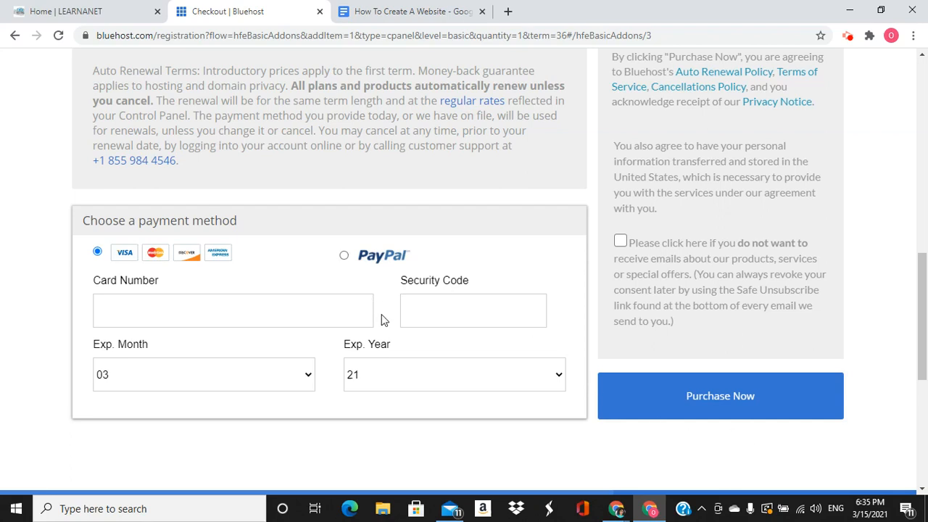
pyautogui.scroll(4, 380, 320)
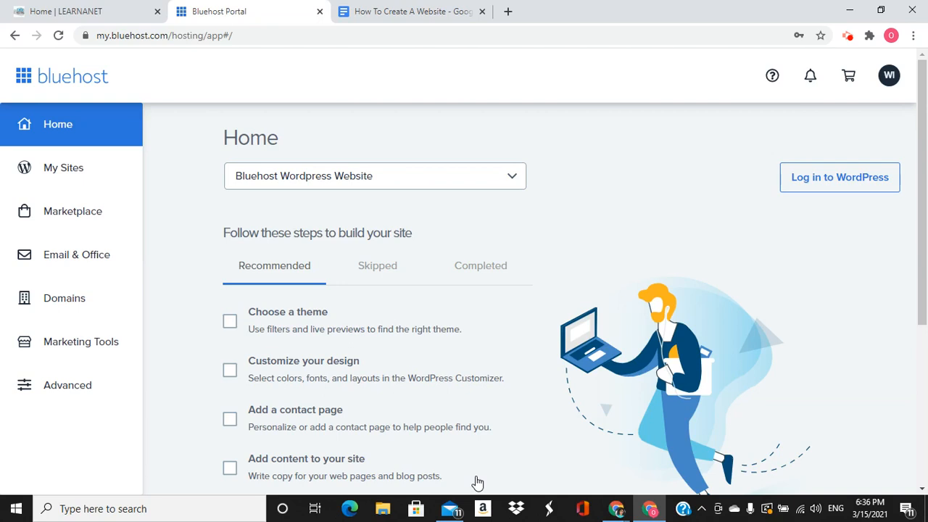
# Open cPanel via Advanced and scroll to the Softaculous Apps Installer scripts
pyautogui.click(60, 389)
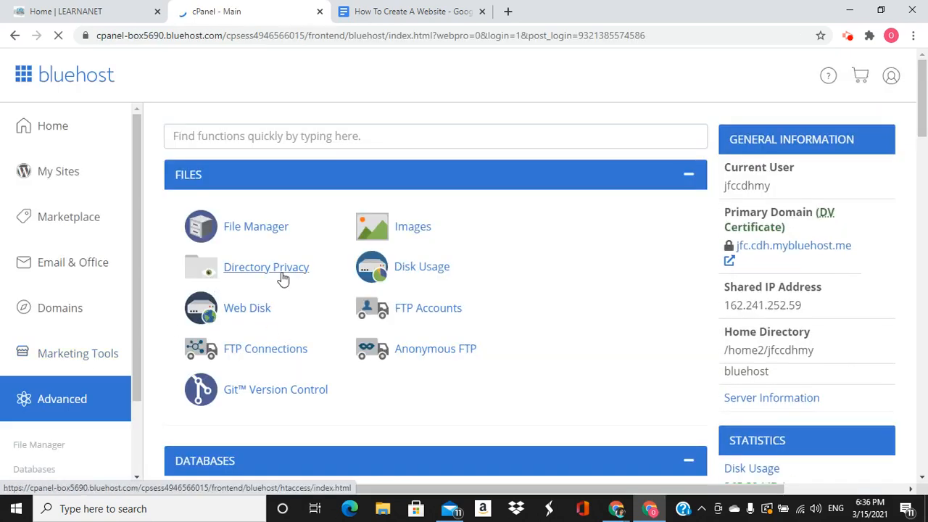
pyautogui.scroll(-7, 284, 278)
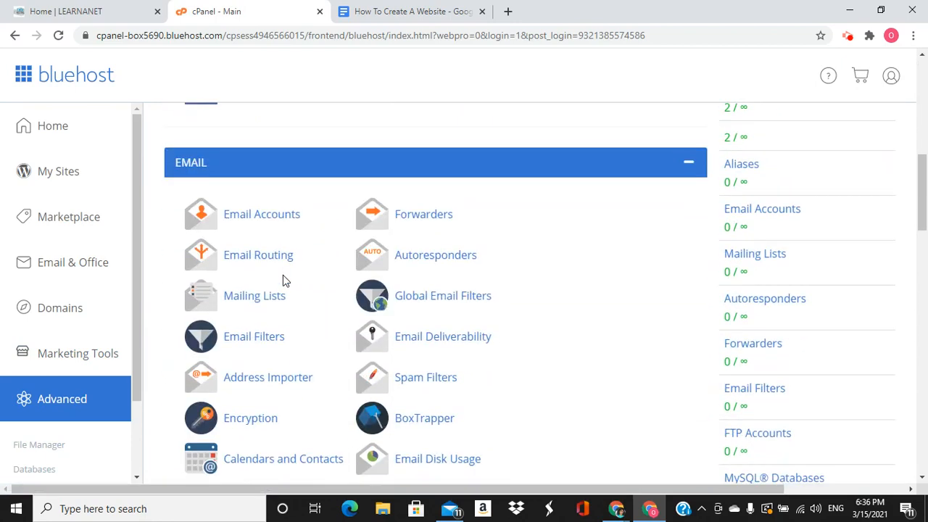
pyautogui.scroll(-6, 283, 281)
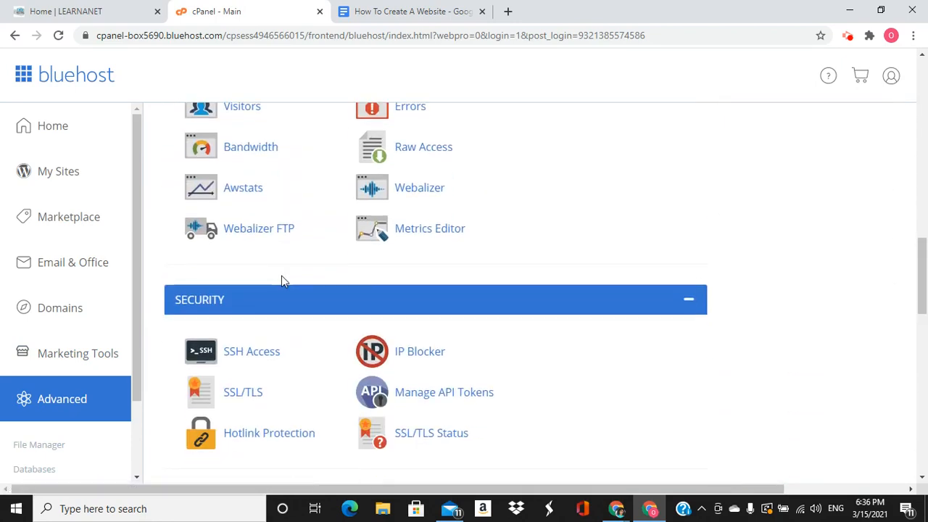
pyautogui.scroll(-2, 283, 281)
pyautogui.scroll(-3, 283, 281)
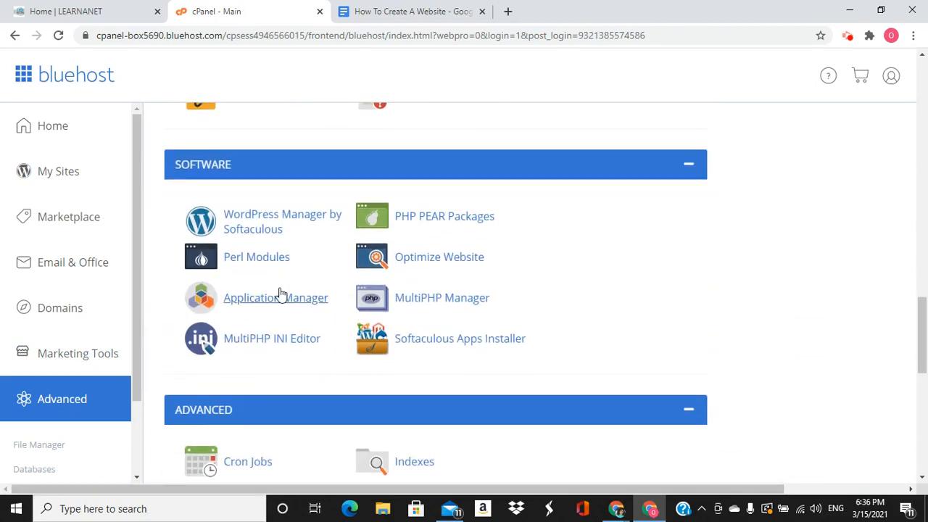
pyautogui.scroll(-6, 287, 290)
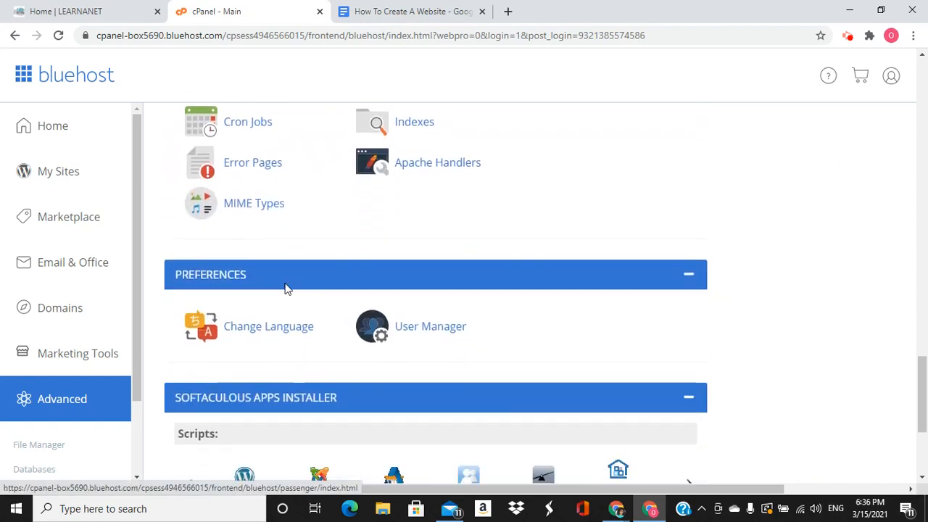
pyautogui.scroll(-1, 285, 288)
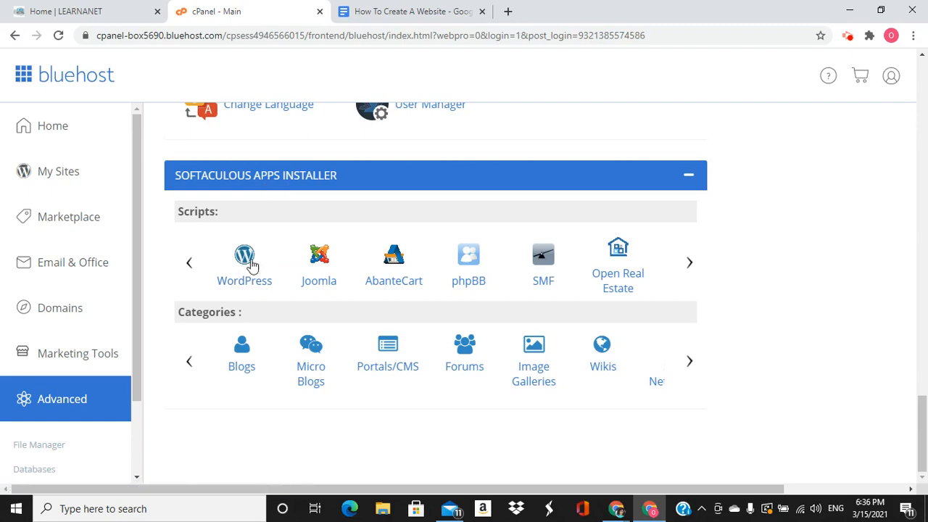
# Open the WordPress script page in Softaculous to review version 5.7 details
pyautogui.click(245, 267)
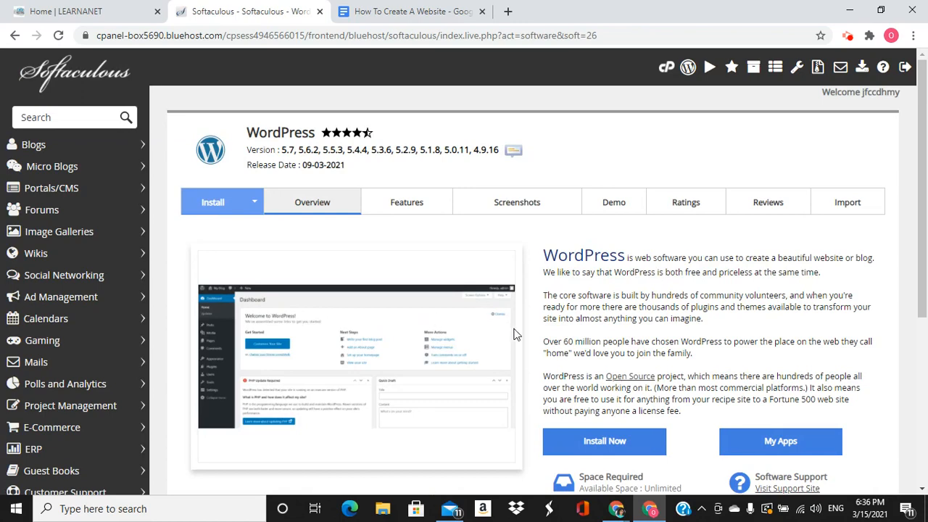
pyautogui.scroll(-2, 551, 334)
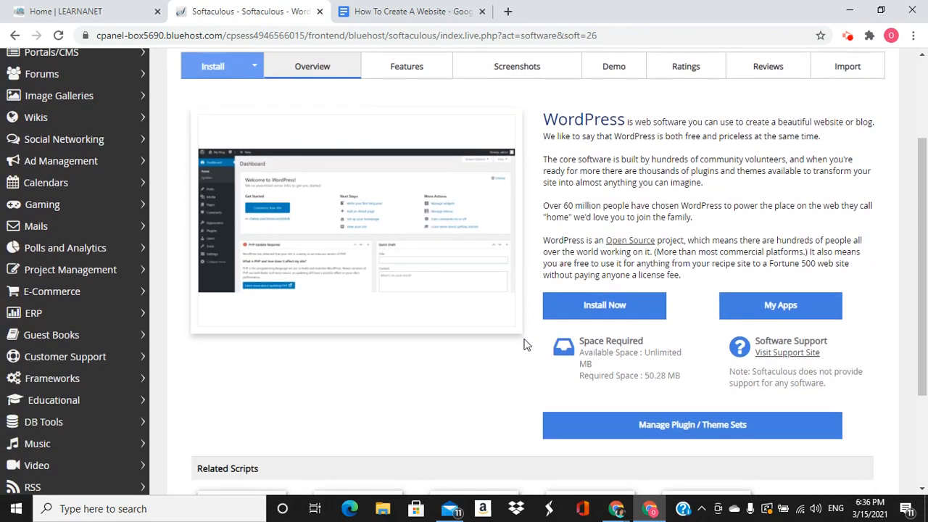
pyautogui.scroll(1, 525, 342)
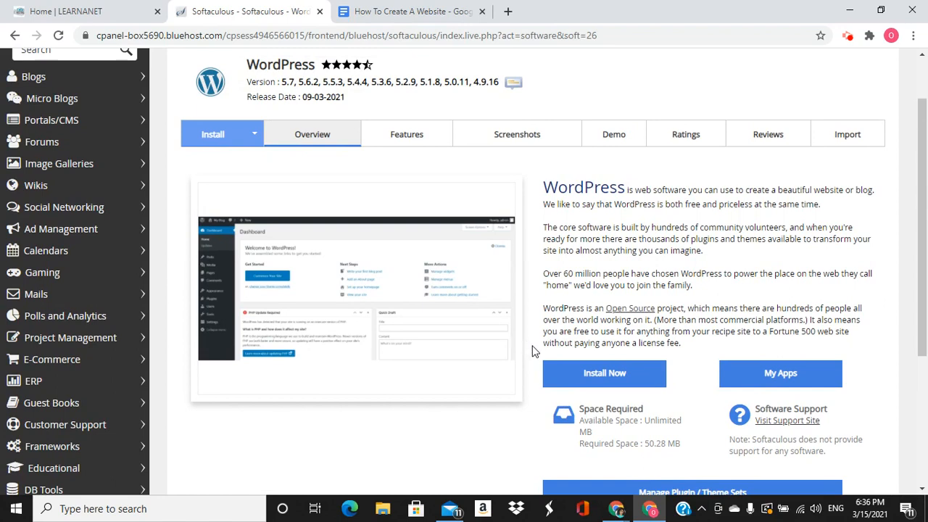
# Start a new WordPress install targeting howtocreateawpblog.com
pyautogui.click(588, 377)
pyautogui.click(759, 279)
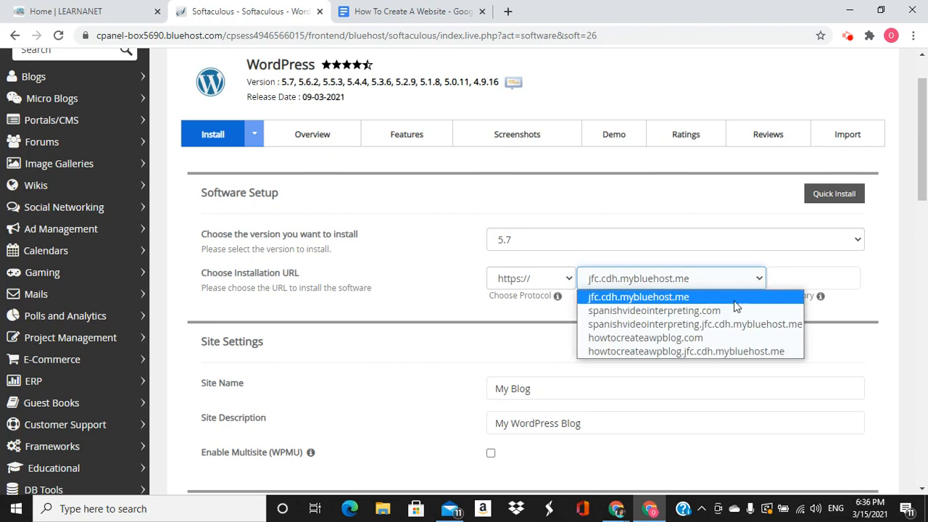
pyautogui.click(711, 338)
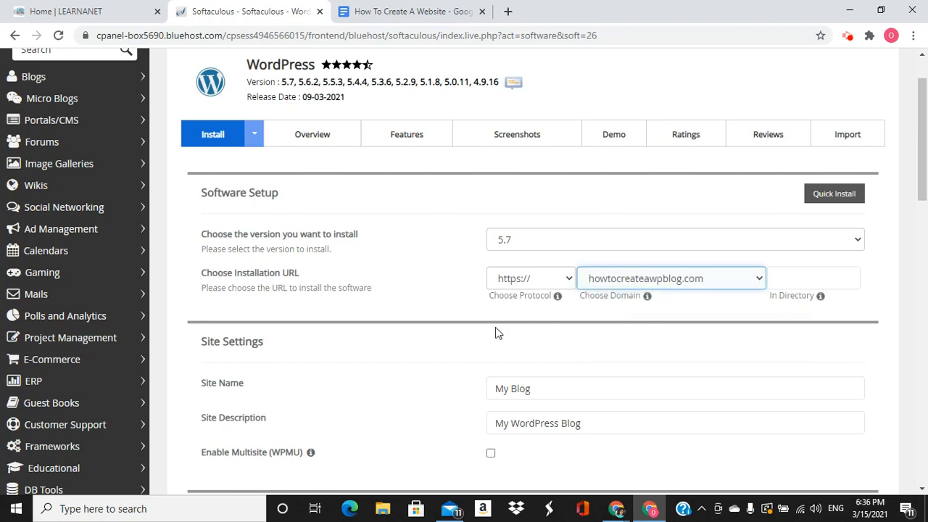
# Change the Site Name to 'Blog How to Create A WP Blog'
pyautogui.scroll(-1, 554, 340)
pyautogui.click(552, 326)
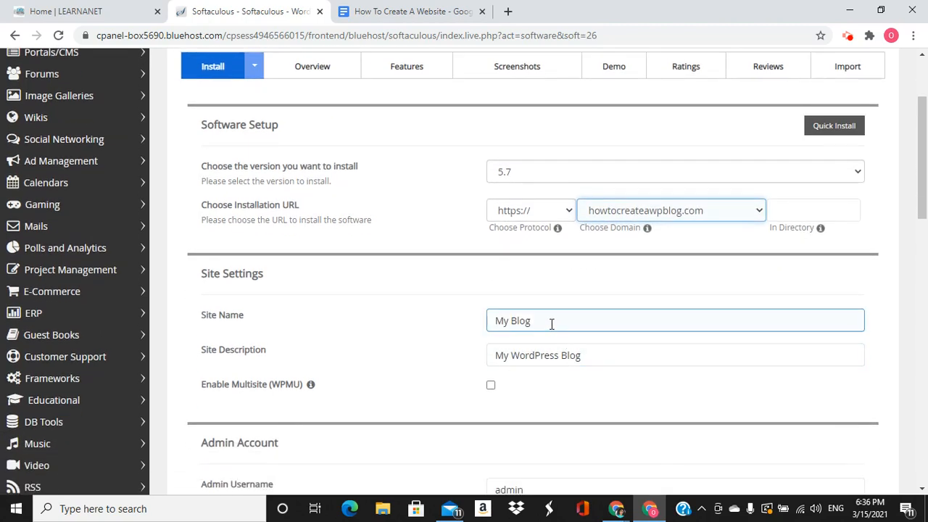
pyautogui.click(603, 356)
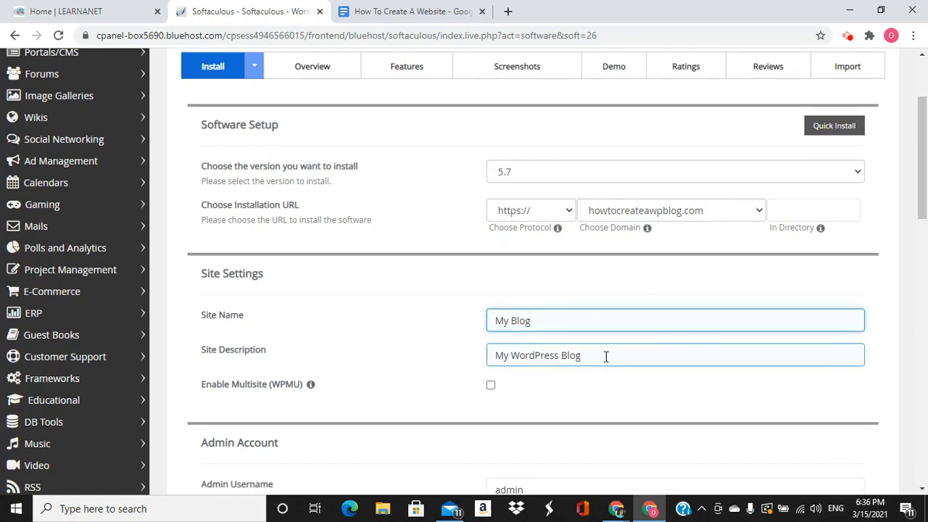
pyautogui.write('Howto')
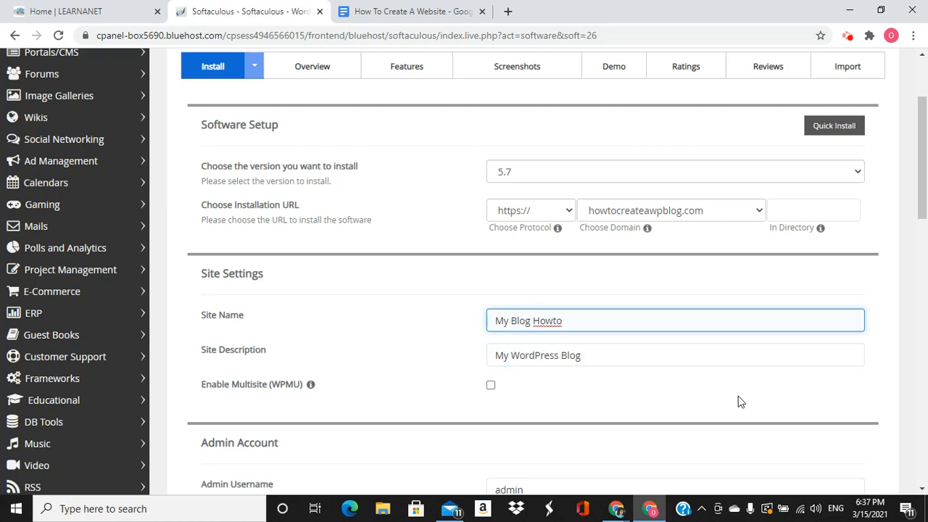
pyautogui.press('BackSpace')
pyautogui.press('BackSpace')
pyautogui.write('o Create A WP Blog')
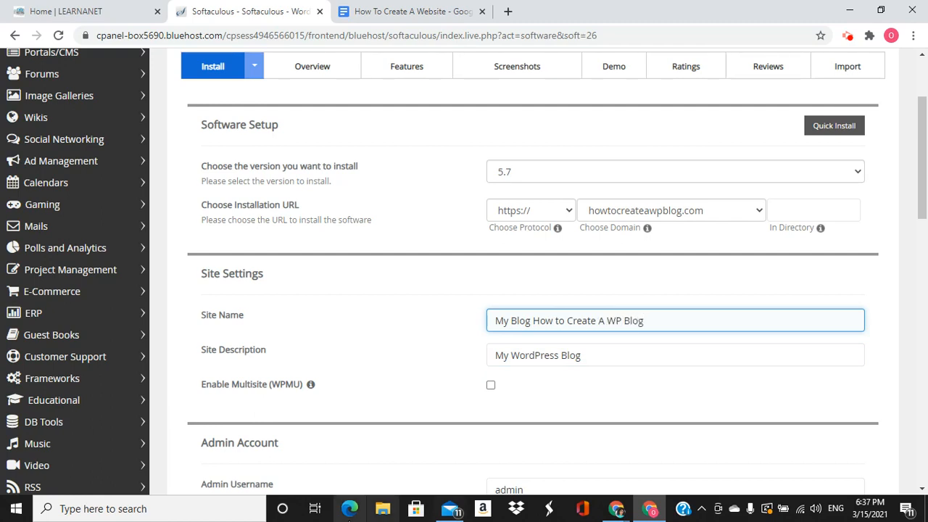
pyautogui.click(511, 321)
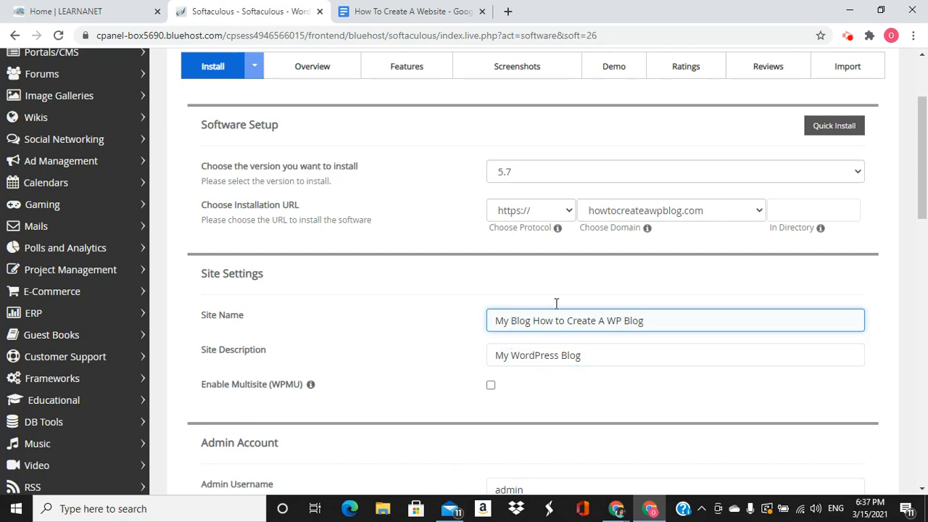
pyautogui.press('BackSpace')
pyautogui.press('BackSpace')
pyautogui.press('BackSpace')
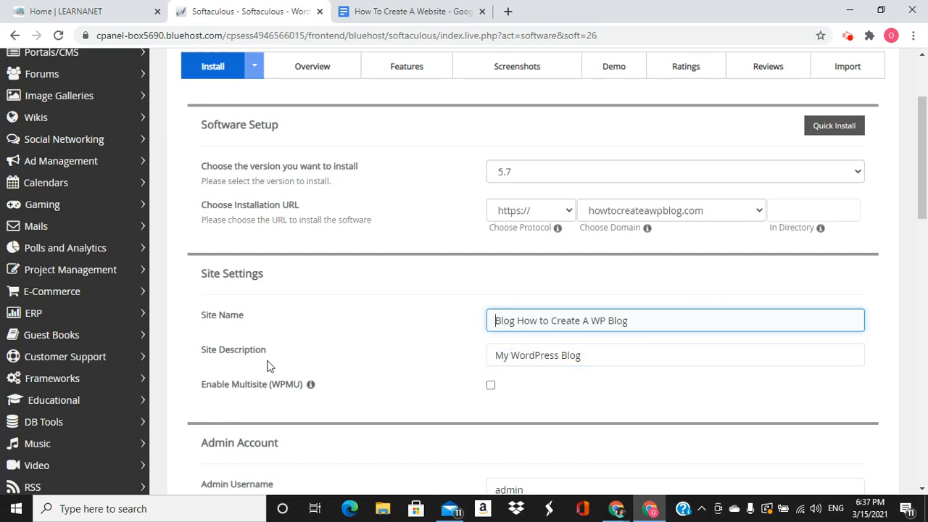
pyautogui.click(587, 357)
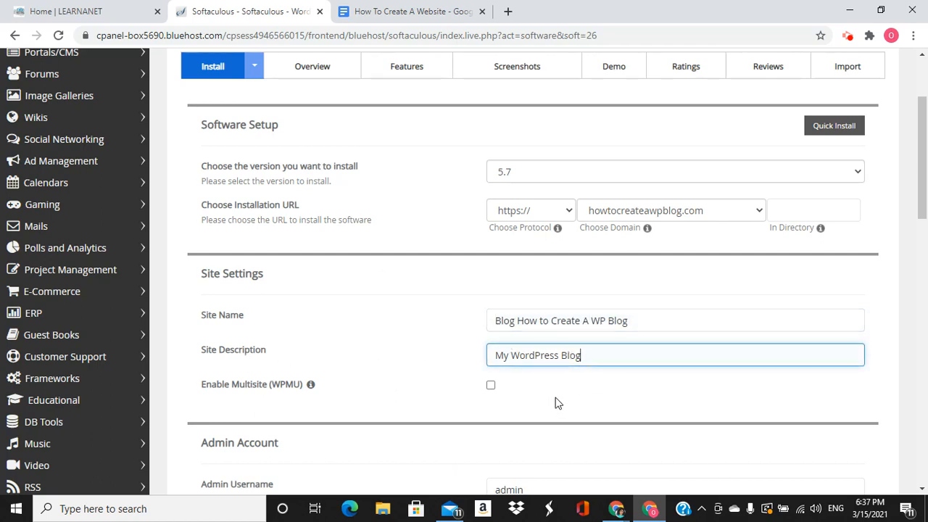
# Rewrite the Site Description as 'My WordPress Tutorials To Create Websites for Beginners'
pyautogui.press('BackSpace')
pyautogui.press('BackSpace')
pyautogui.press('BackSpace')
pyautogui.press('BackSpace')
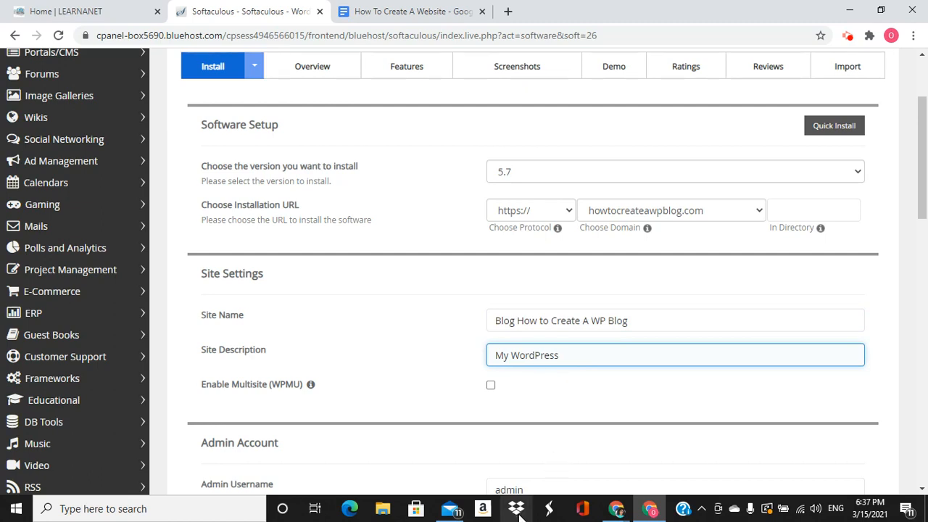
pyautogui.write('Tutori')
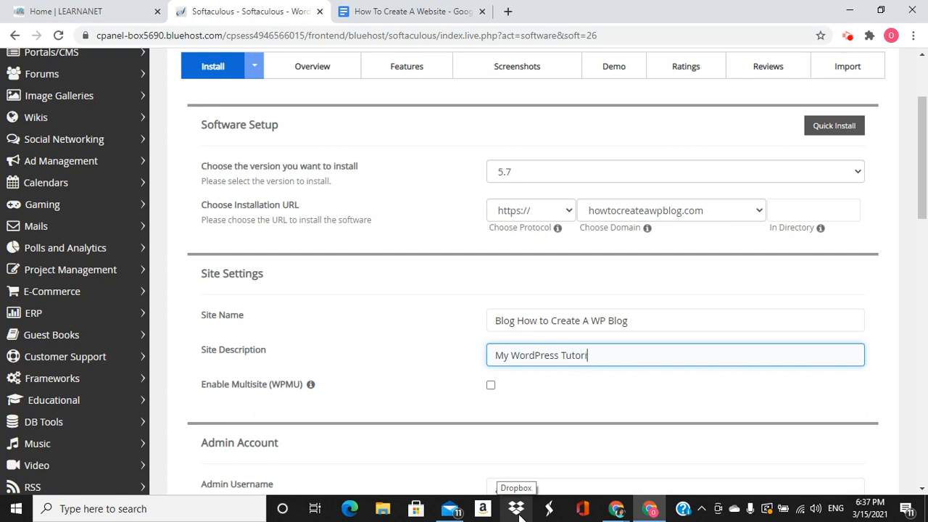
pyautogui.write('al to')
pyautogui.write('o C')
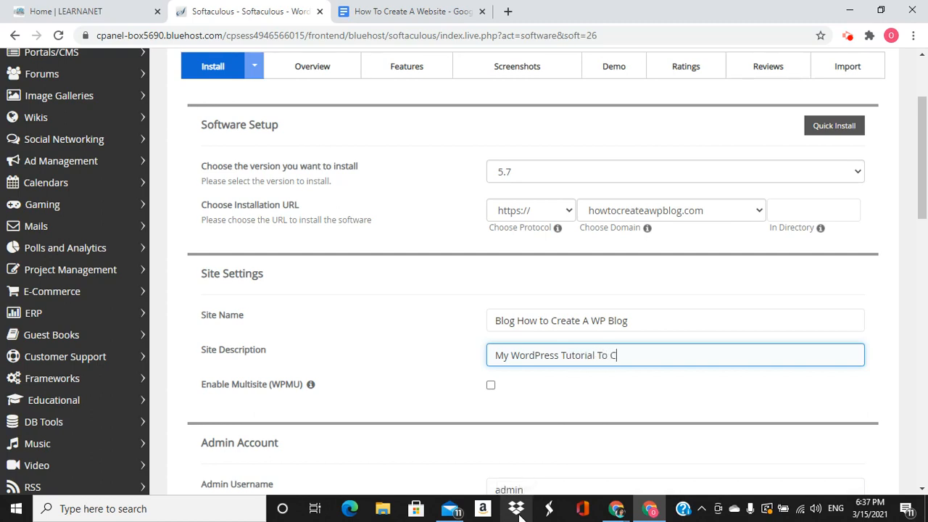
pyautogui.write('reate Websites')
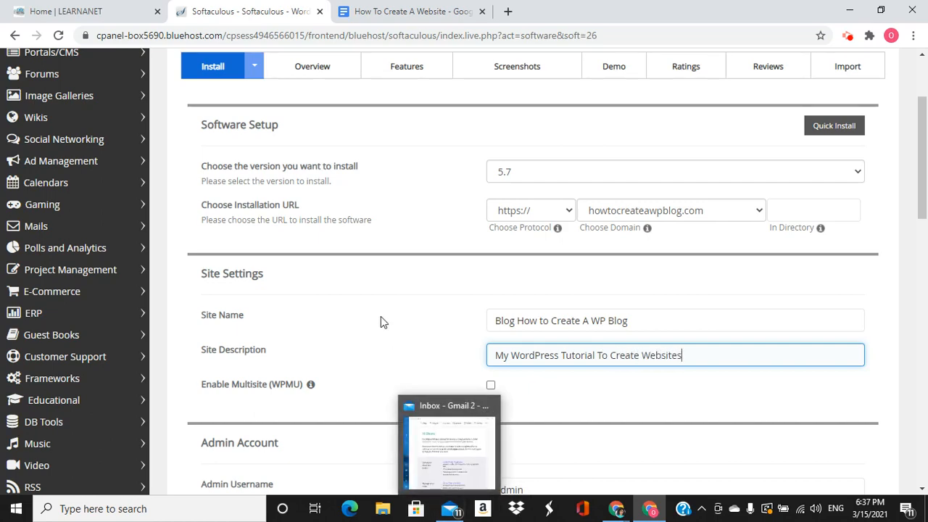
pyautogui.scroll(-3, 381, 319)
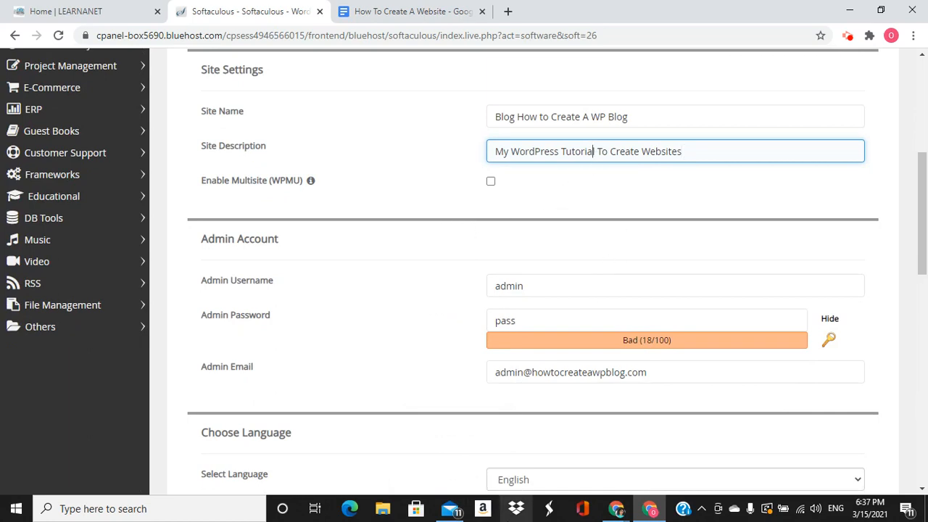
pyautogui.write('s')
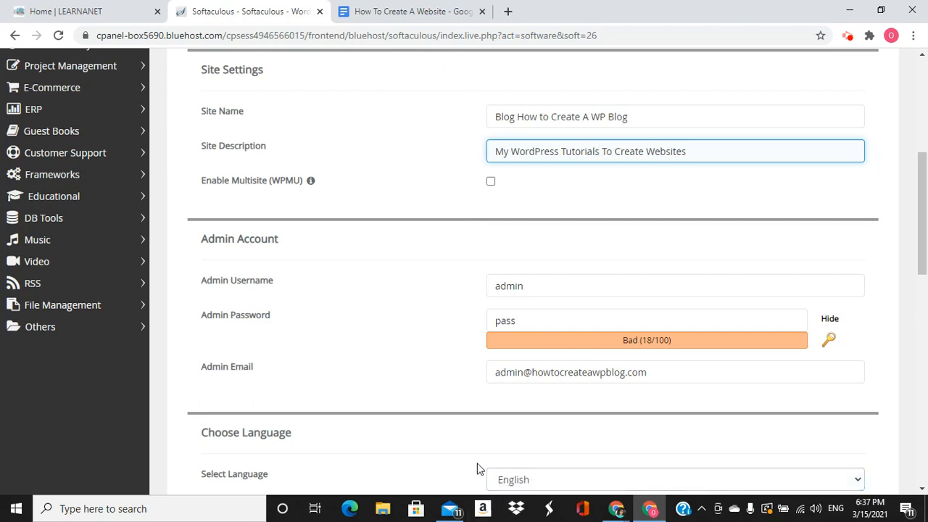
pyautogui.click(700, 150)
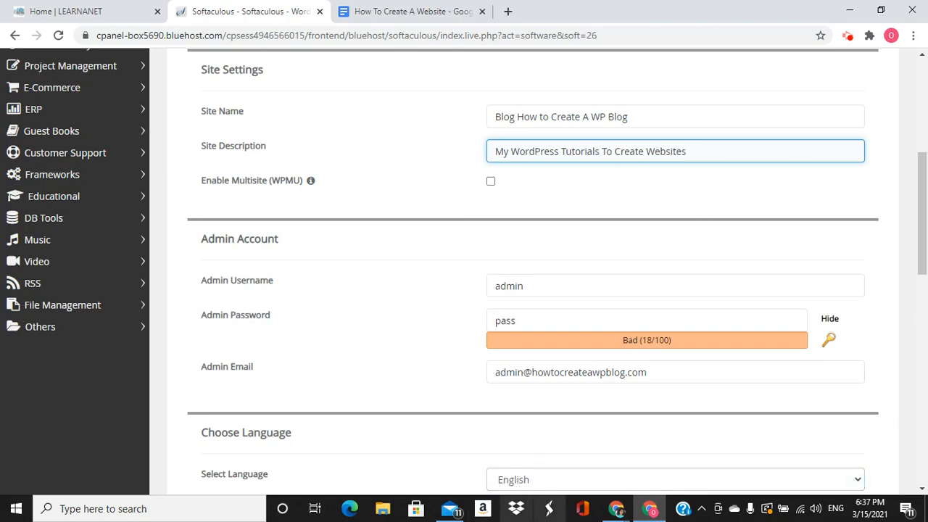
pyautogui.write('B')
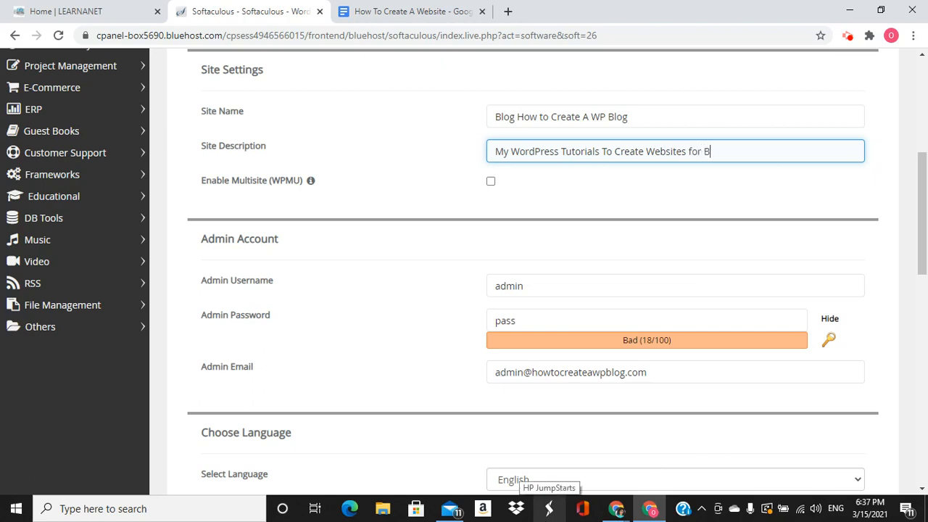
pyautogui.write('eginners')
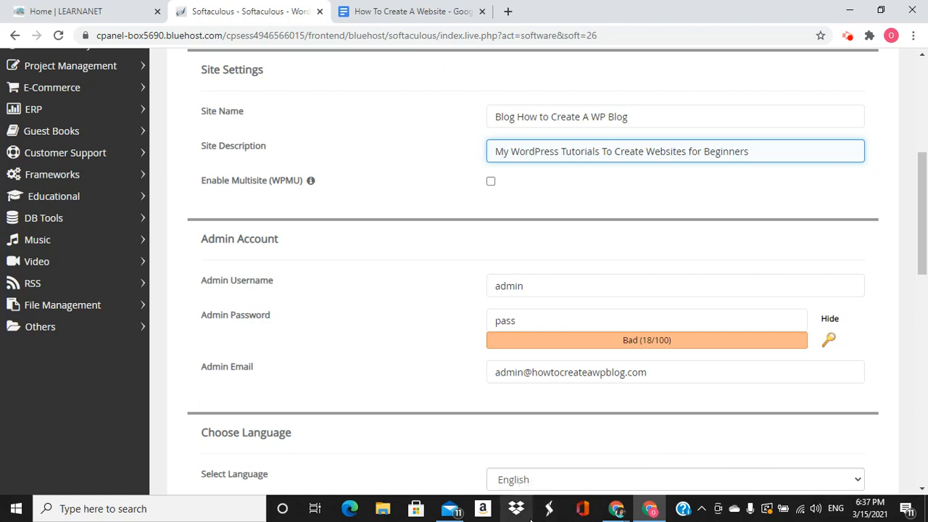
# Clear the old Admin Username and begin entering the new username
pyautogui.scroll(-1, 552, 385)
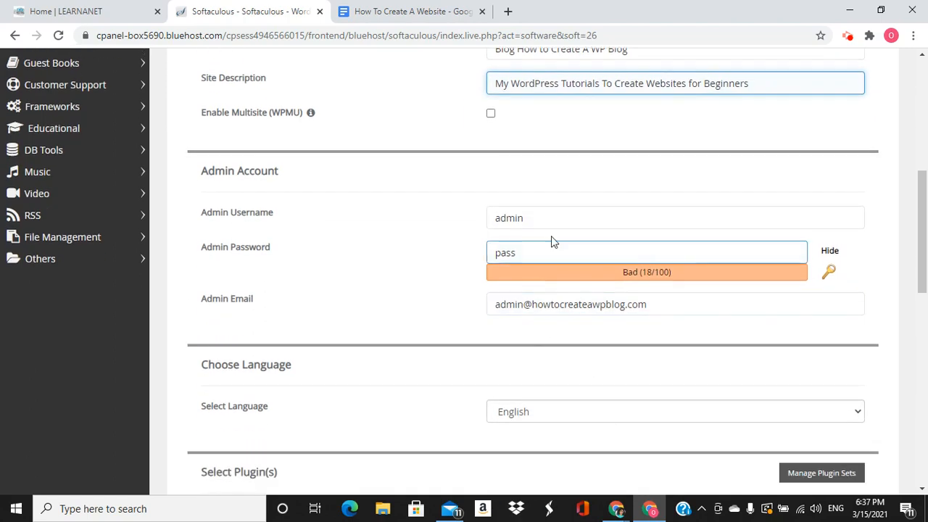
pyautogui.click(568, 219)
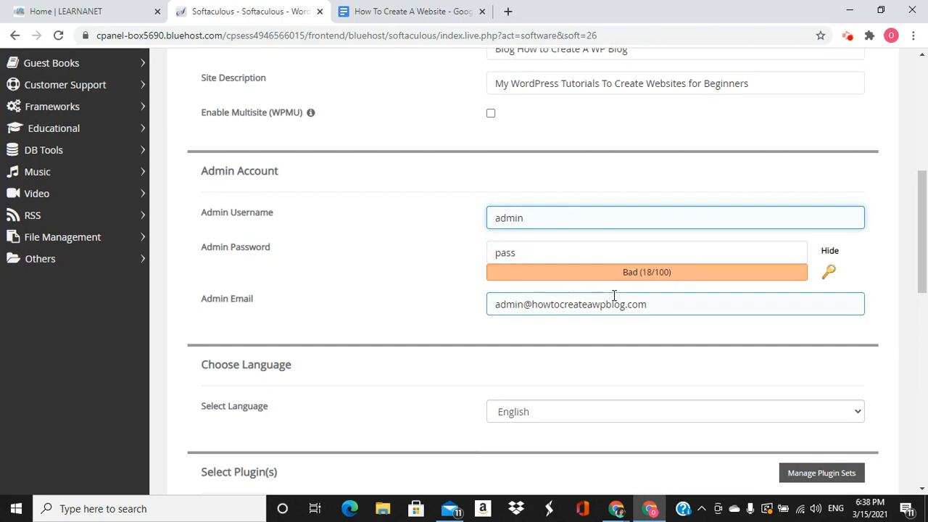
pyautogui.write('how')
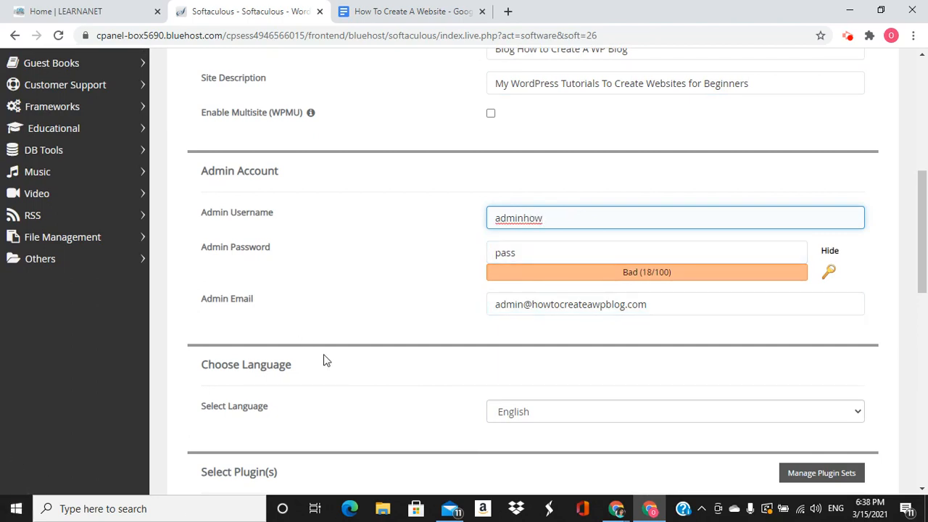
pyautogui.press('BackSpace')
pyautogui.press('BackSpace')
pyautogui.press('BackSpace')
pyautogui.press('BackSpace')
pyautogui.press('BackSpace')
pyautogui.press('BackSpace')
pyautogui.press('BackSpace')
pyautogui.press('BackSpace')
pyautogui.write('how')
# Trim the Site Name to 'How to Create A WP Blog' and finish admin username howtocreateawpblog
pyautogui.scroll(2, 366, 341)
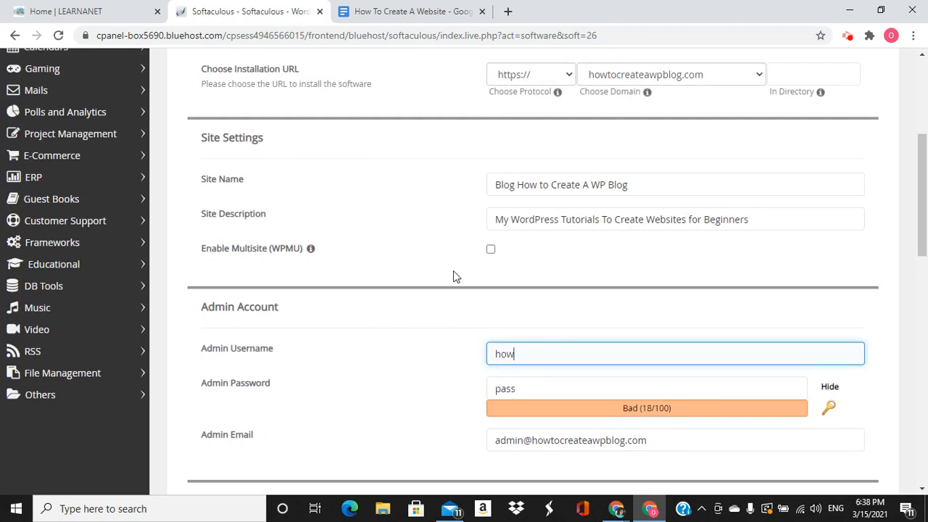
pyautogui.click(518, 185)
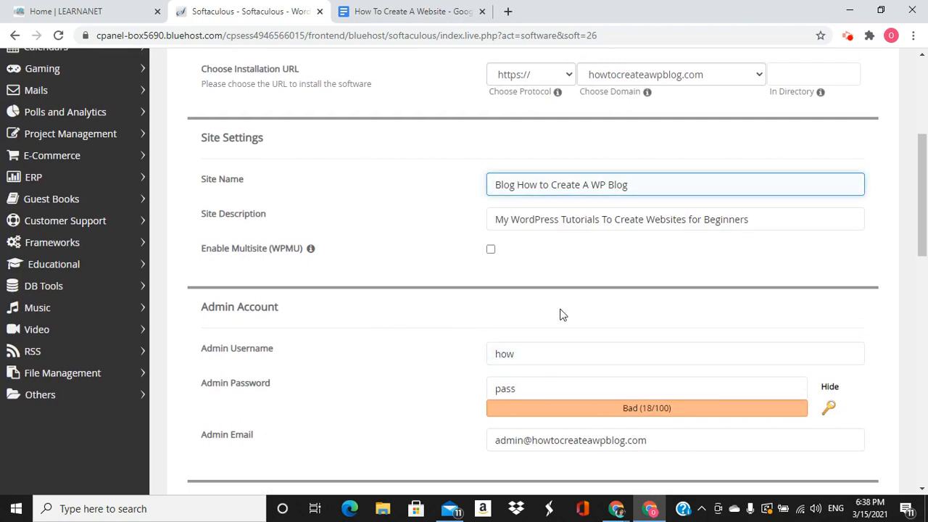
pyautogui.press('BackSpace')
pyautogui.press('BackSpace')
pyautogui.press('BackSpace')
pyautogui.press('BackSpace')
pyautogui.press('BackSpace')
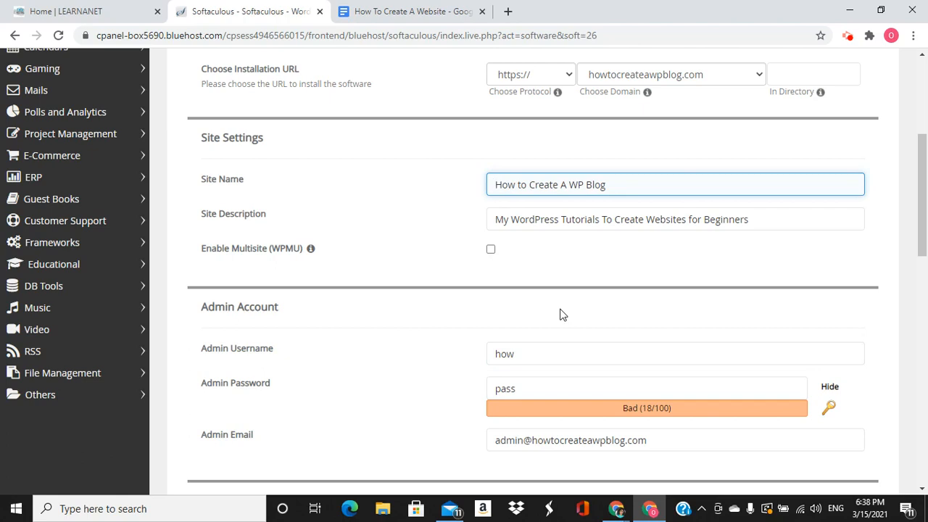
pyautogui.scroll(-2, 569, 309)
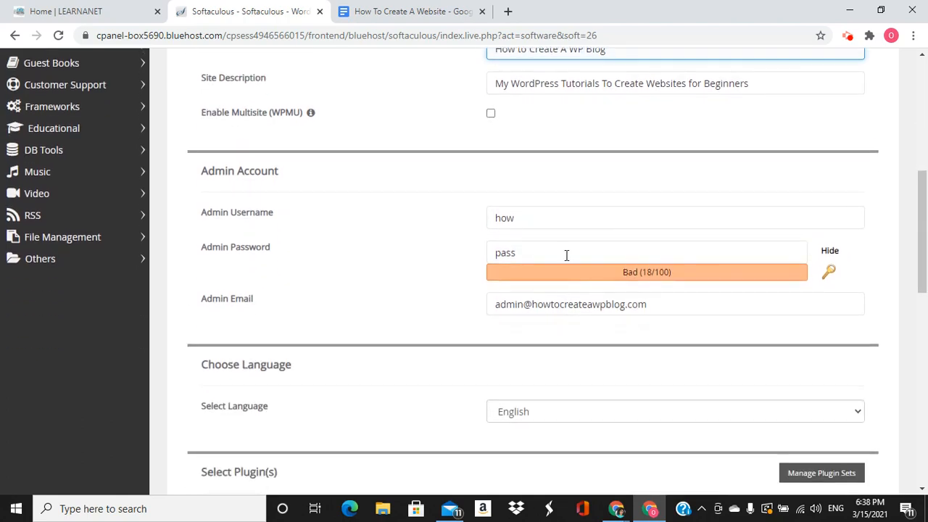
pyautogui.click(543, 222)
pyautogui.write('how')
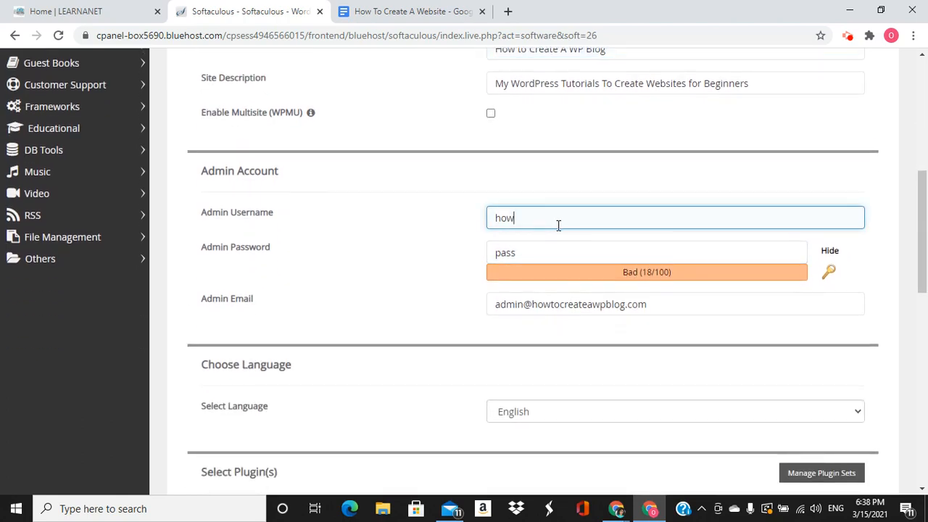
pyautogui.write('tocreateawpblog')
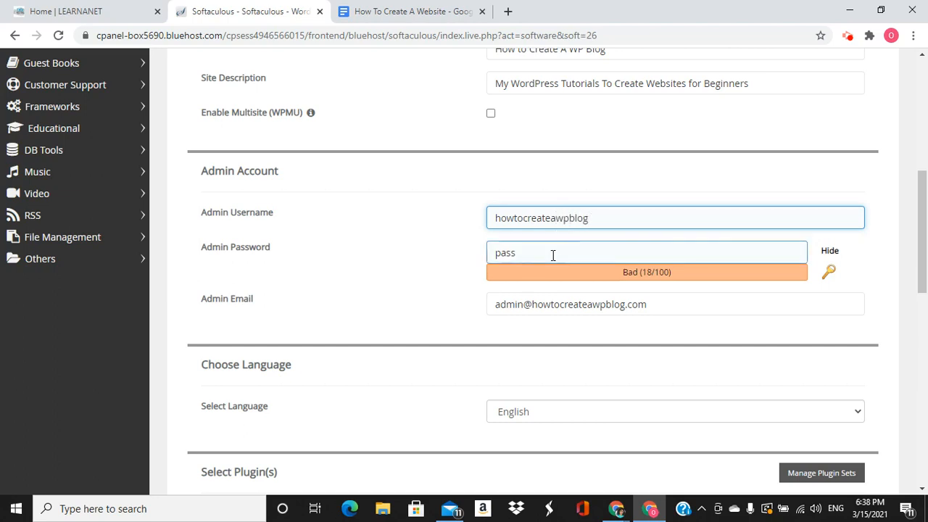
# Replace the admin password with a masked new one rated Strong (84/100), then select the admin email
pyautogui.click(557, 254)
pyautogui.write('pas')
pyautogui.press('BackSpace')
pyautogui.press('BackSpace')
pyautogui.press('BackSpace')
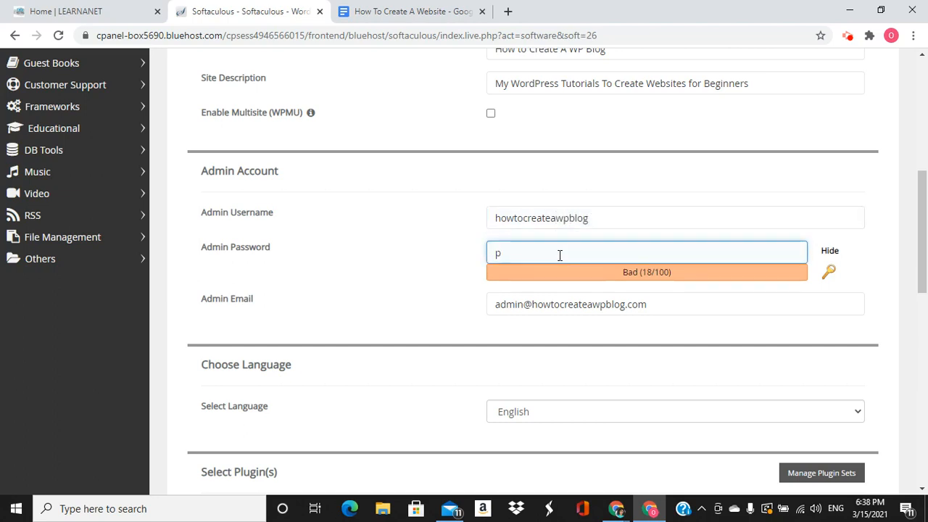
pyautogui.click(830, 251)
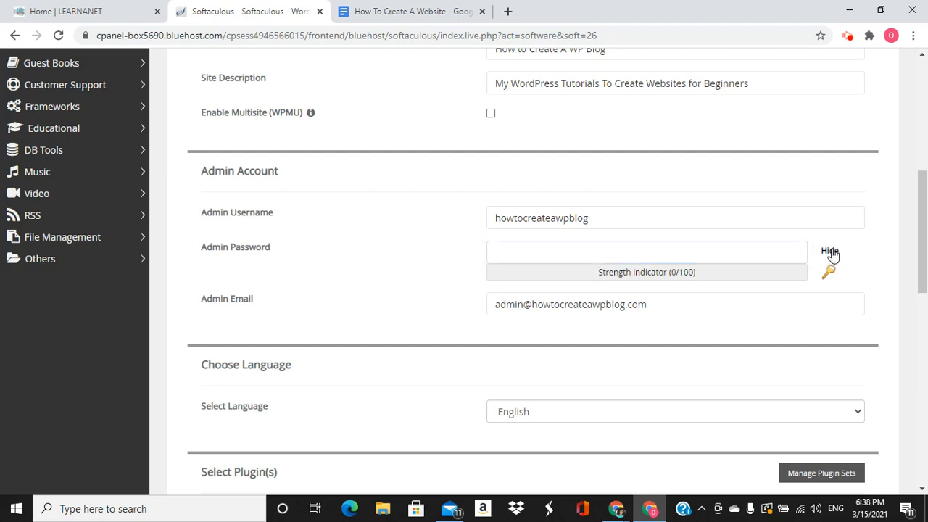
pyautogui.click(694, 258)
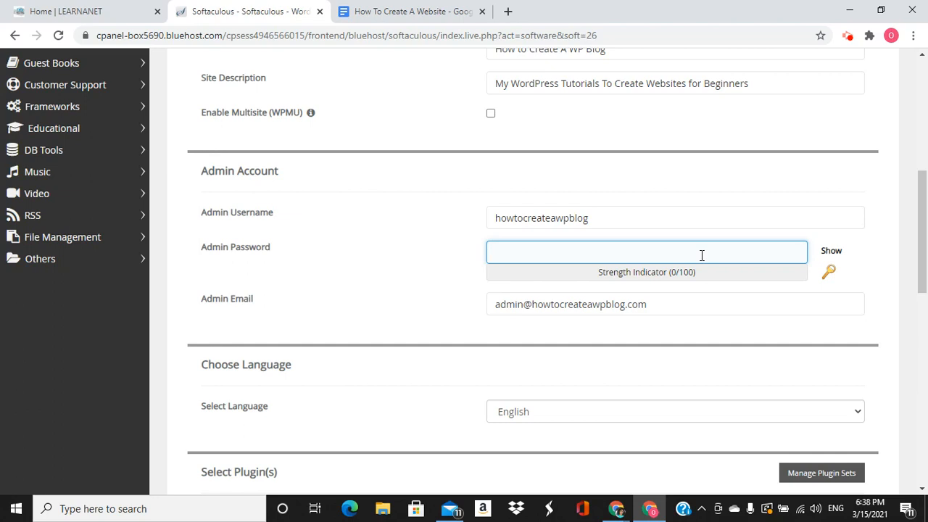
pyautogui.write('a')
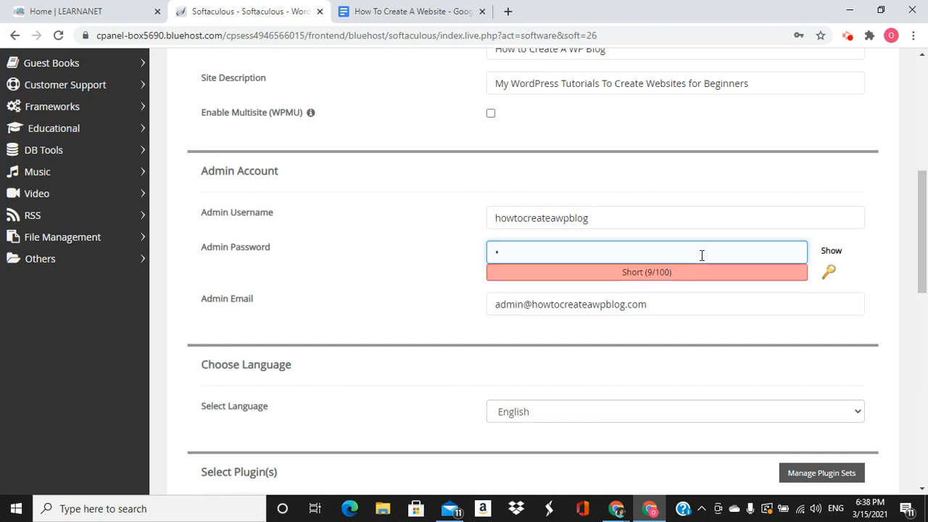
pyautogui.press('BackSpace')
pyautogui.write('a*****')
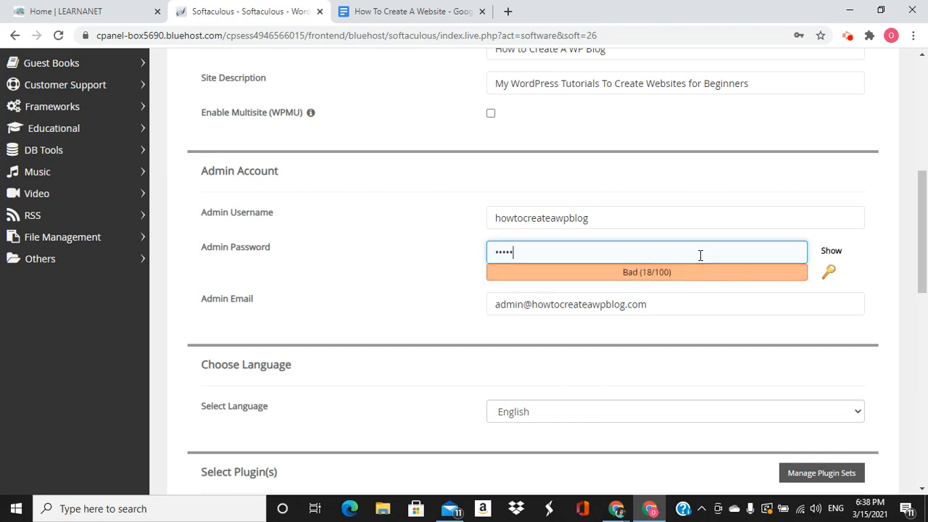
pyautogui.write('****')
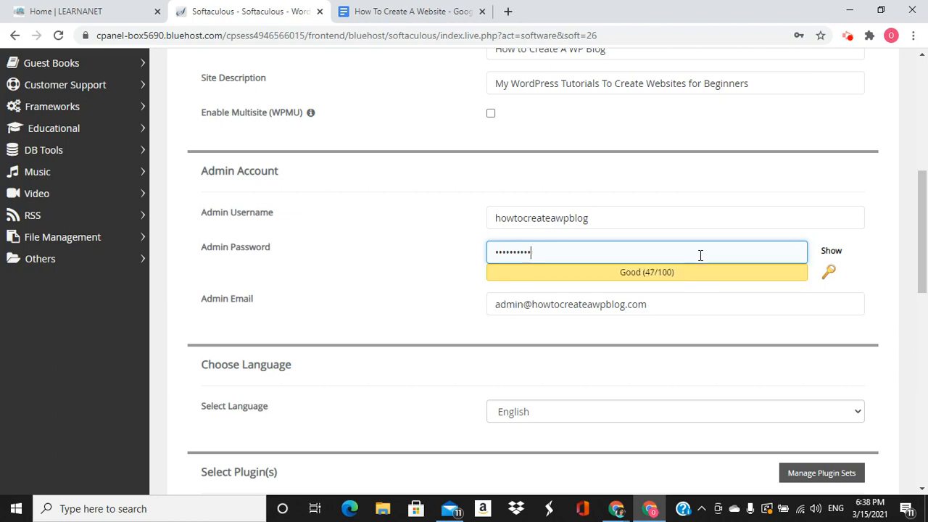
pyautogui.write('***')
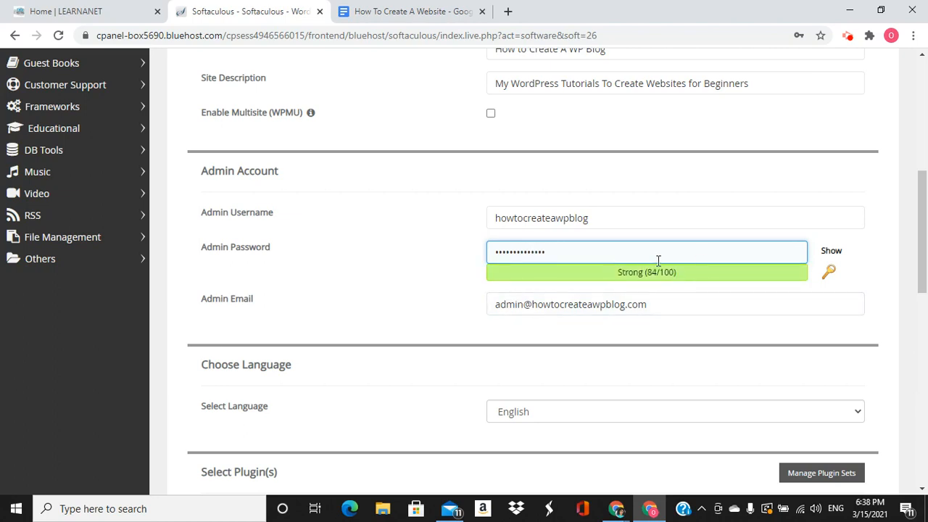
pyautogui.moveTo(649, 306); pyautogui.dragTo(460, 322)
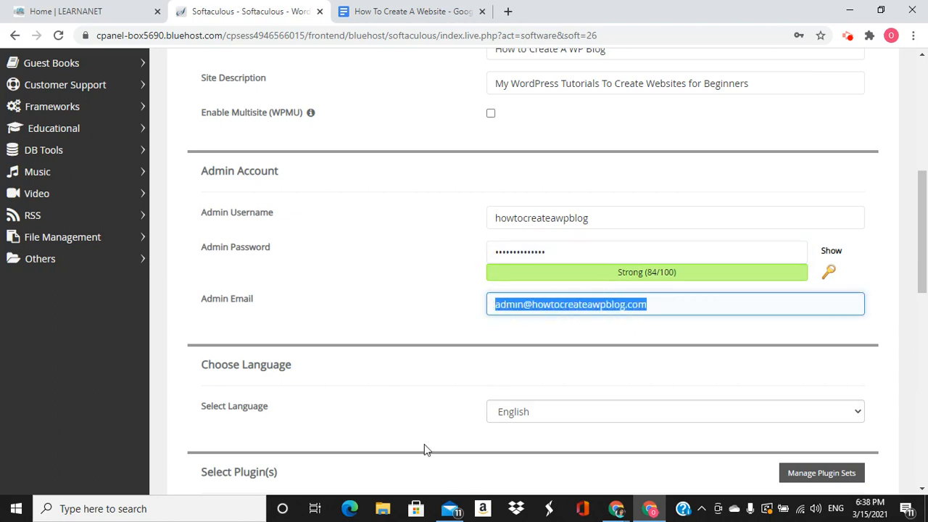
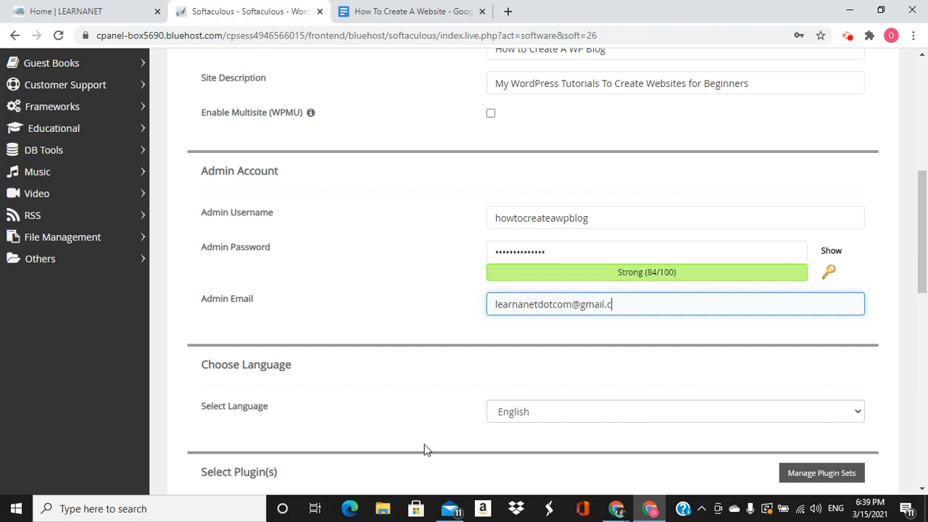
# Replace the default Admin Email with the site owner's Gmail address
pyautogui.scroll(-3, 435, 399)
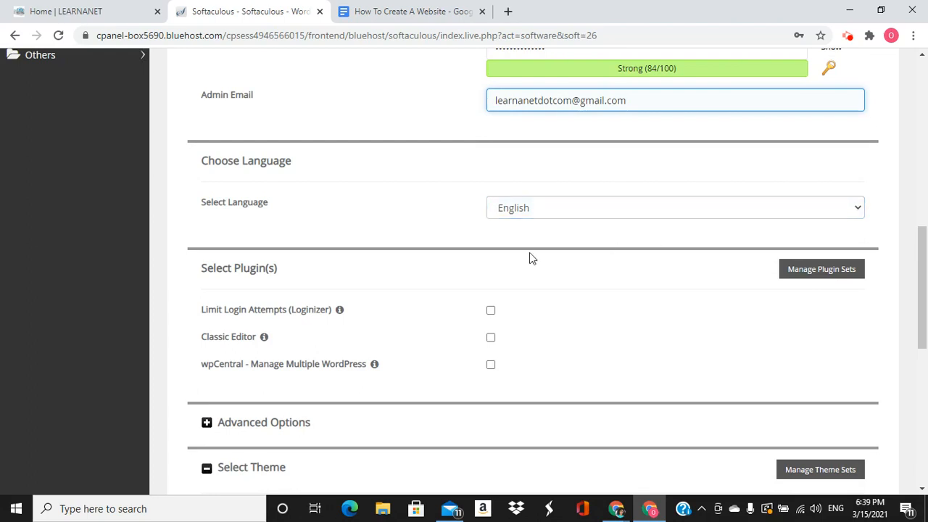
pyautogui.scroll(1, 531, 254)
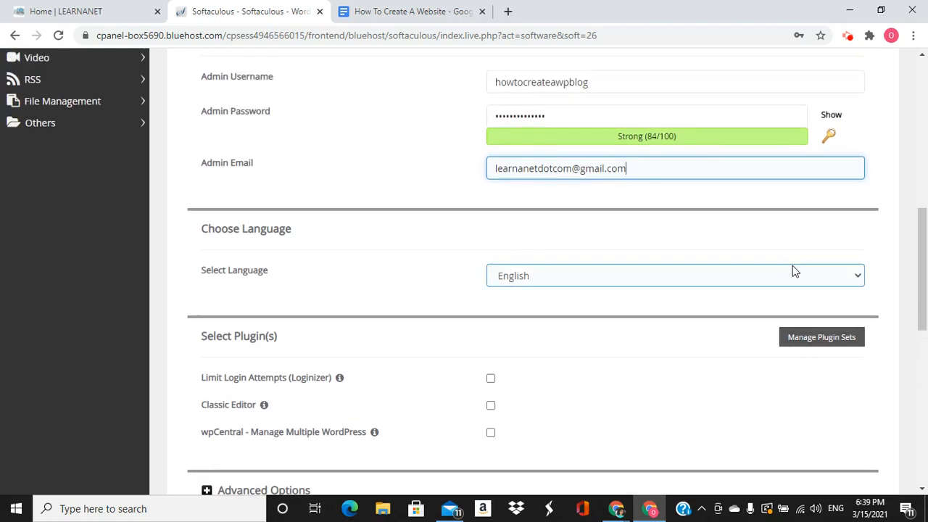
pyautogui.scroll(-1, 716, 281)
pyautogui.scroll(-1, 715, 281)
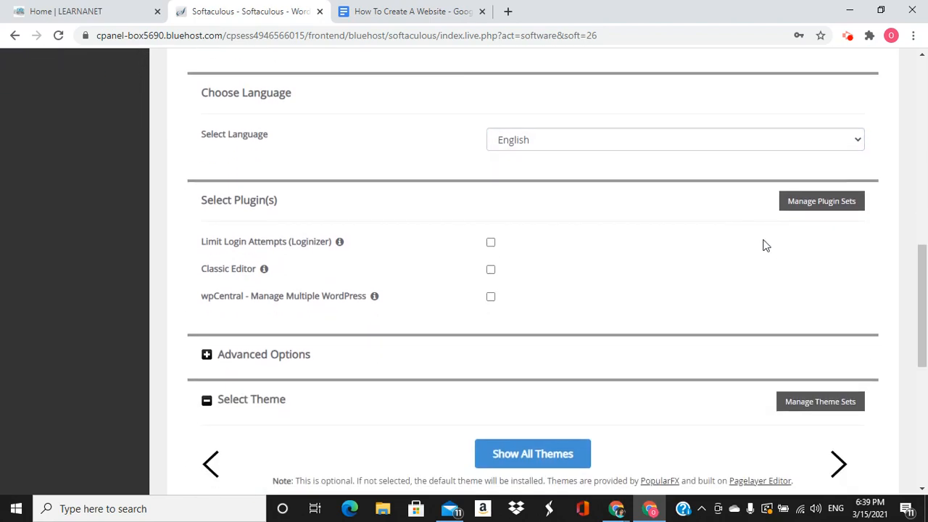
pyautogui.click(853, 142)
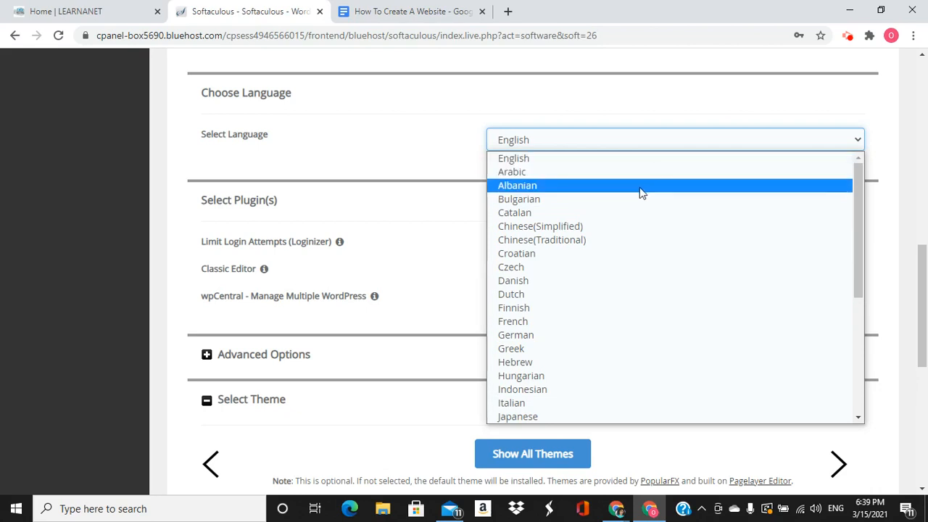
pyautogui.scroll(-3, 621, 291)
pyautogui.scroll(-1, 622, 297)
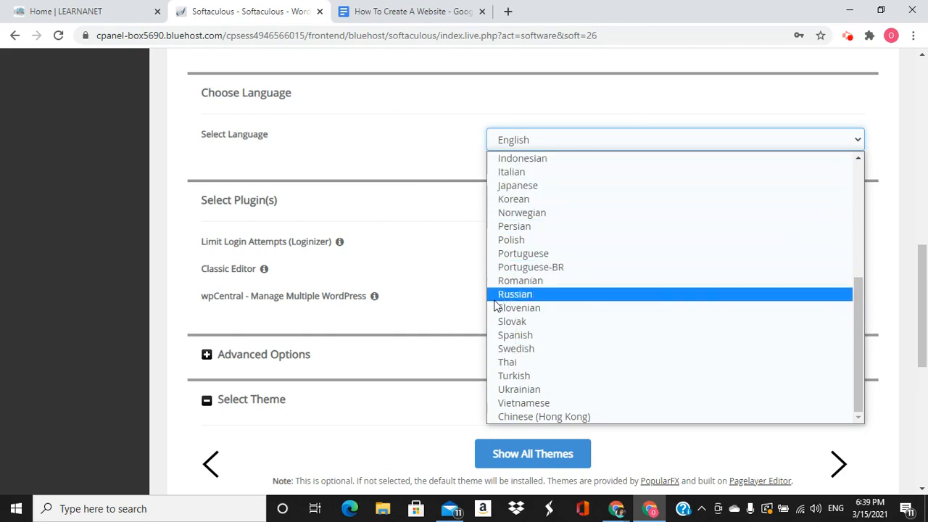
# Keep English and tick Limit Login Attempts (Loginizer) and Classic Editor, leaving wpCentral unticked
pyautogui.click(531, 141)
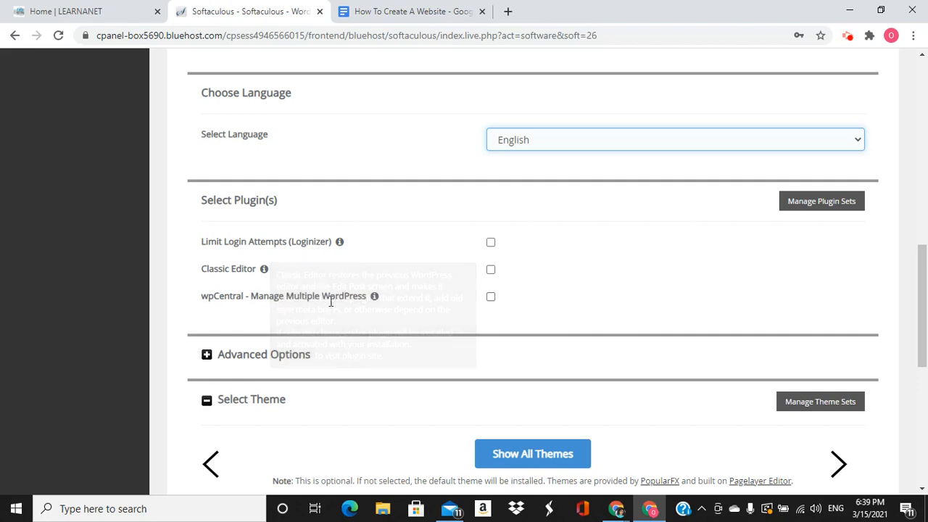
pyautogui.click(491, 244)
pyautogui.click(491, 270)
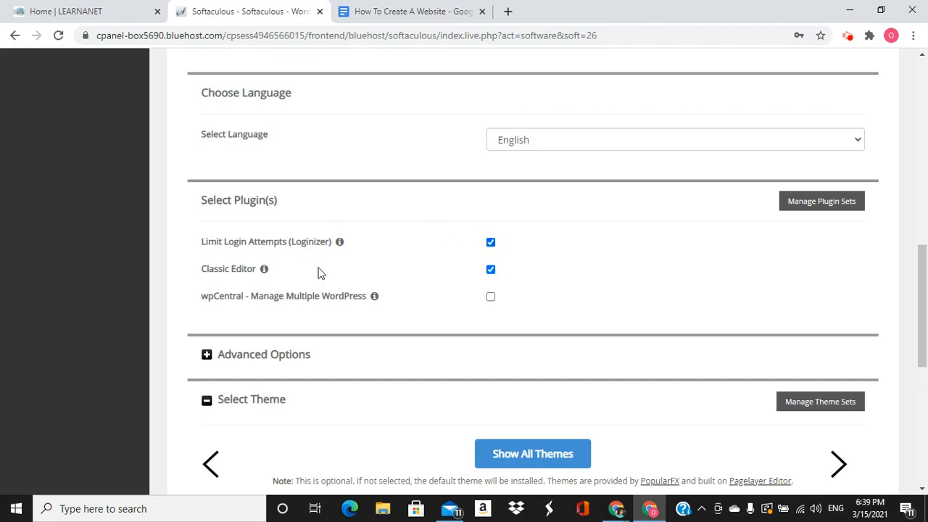
# Review the admin username and password entries in the install form
pyautogui.moveTo(339, 241)
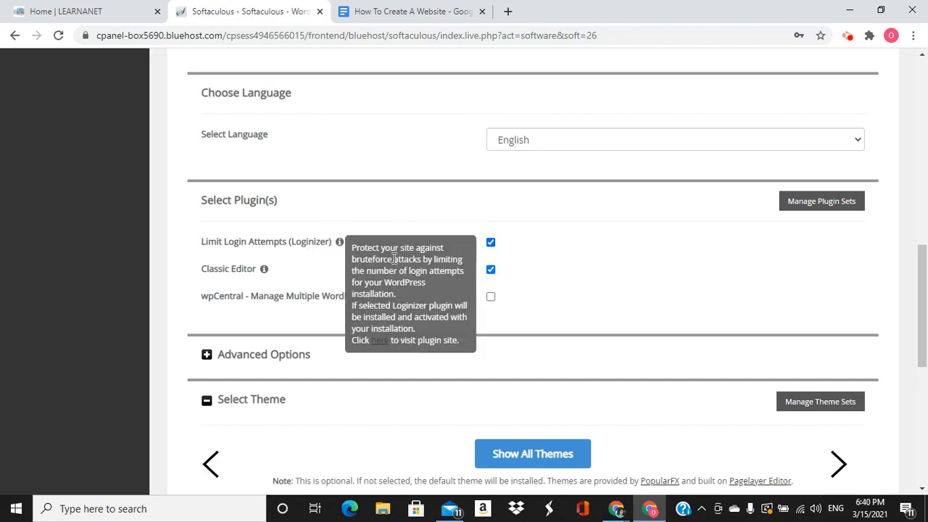
pyautogui.scroll(7, 584, 254)
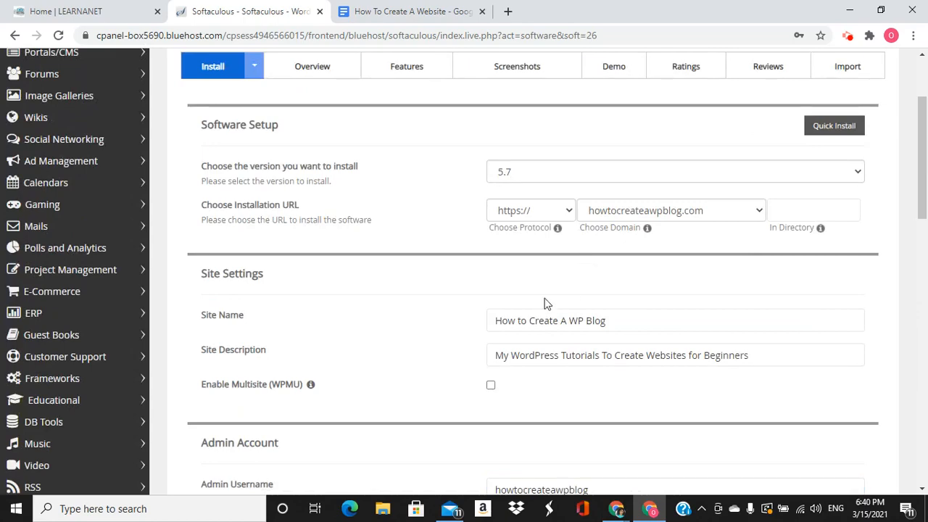
pyautogui.scroll(-3, 545, 302)
pyautogui.click(537, 293)
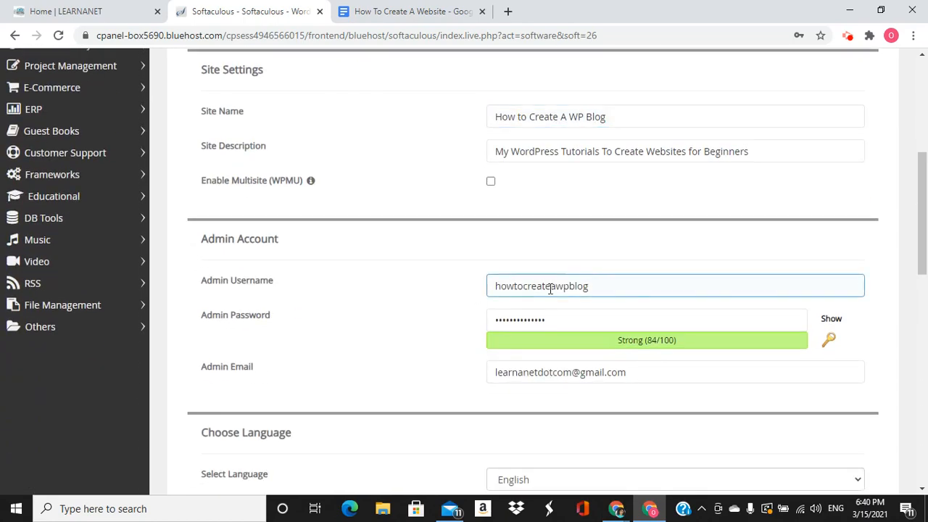
pyautogui.click(491, 317)
pyautogui.click(452, 323)
pyautogui.scroll(-4, 448, 317)
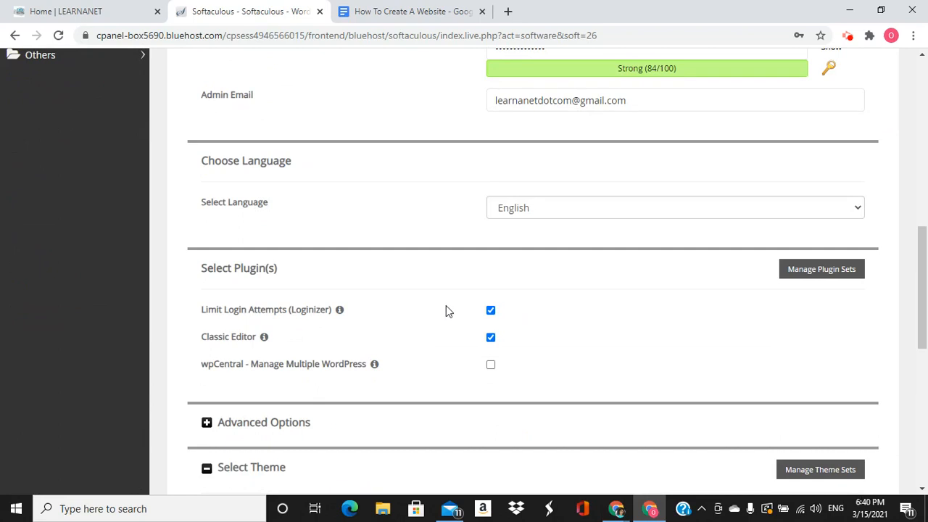
pyautogui.scroll(-3, 447, 316)
pyautogui.scroll(2, 447, 311)
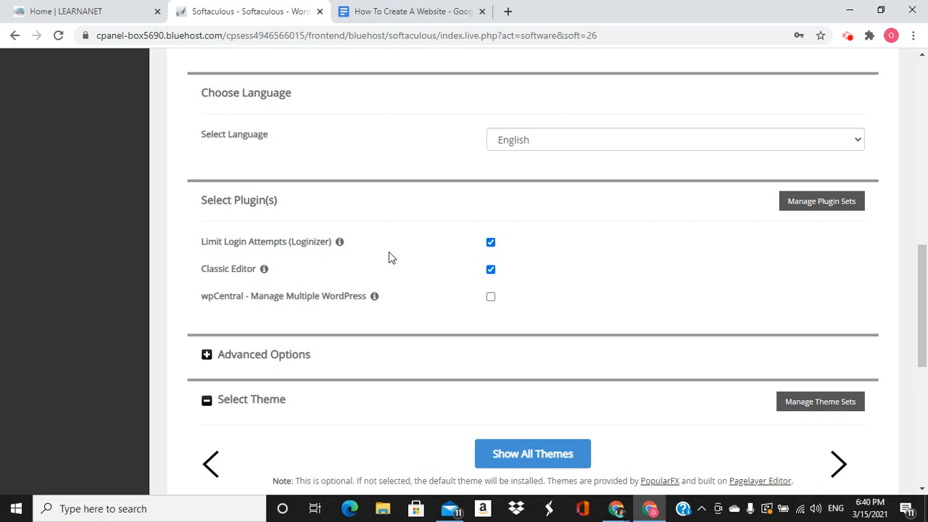
pyautogui.moveTo(341, 246)
# Show all themes, browse the full catalogue, and bring up the Photoshoot theme's details
pyautogui.scroll(-3, 518, 306)
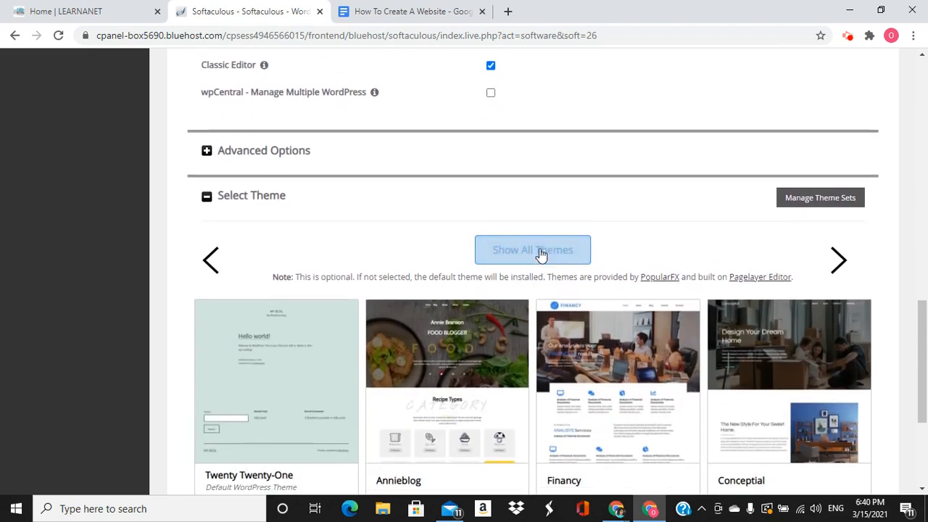
pyautogui.click(530, 256)
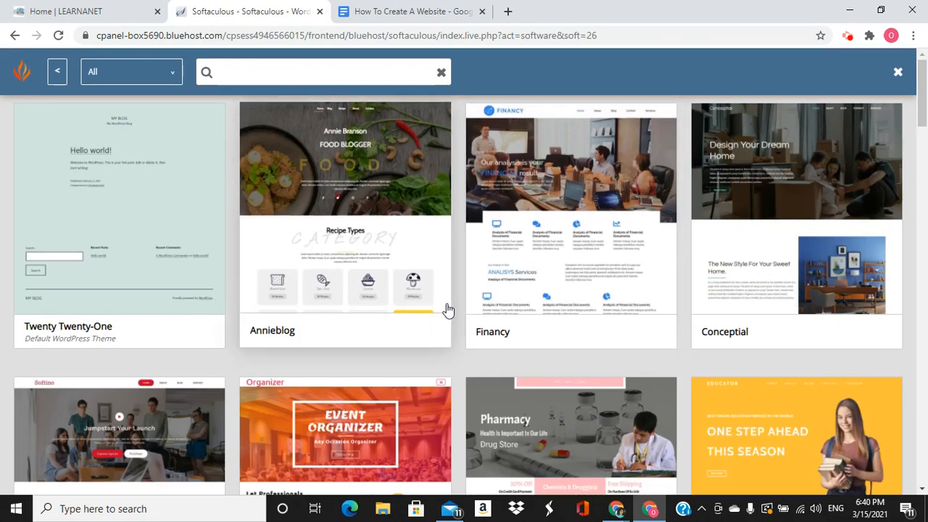
pyautogui.scroll(-3, 448, 310)
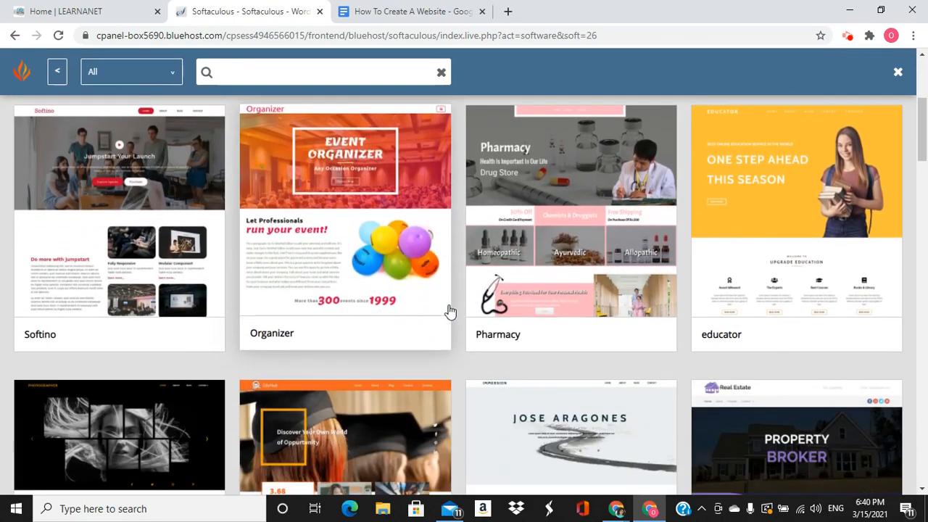
pyautogui.scroll(-3, 448, 310)
pyautogui.scroll(-2, 448, 311)
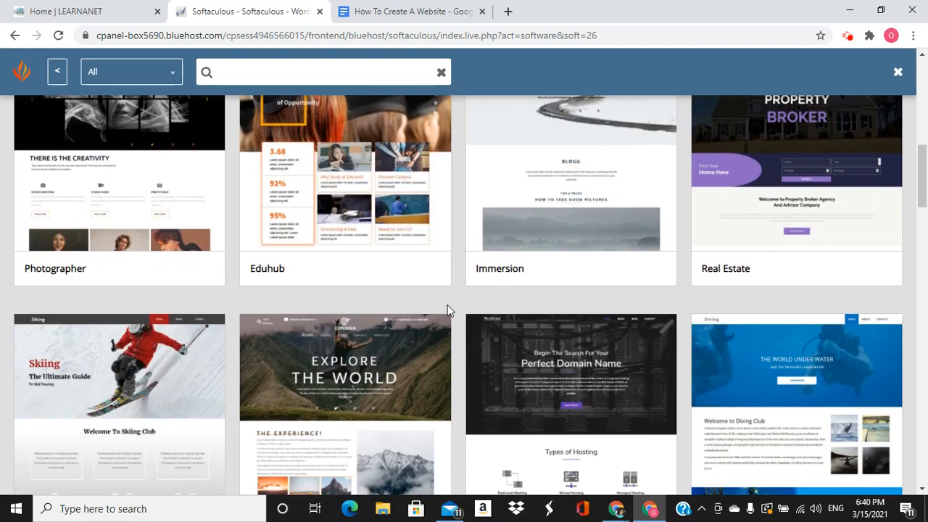
pyautogui.scroll(1, 459, 308)
pyautogui.scroll(-8, 458, 308)
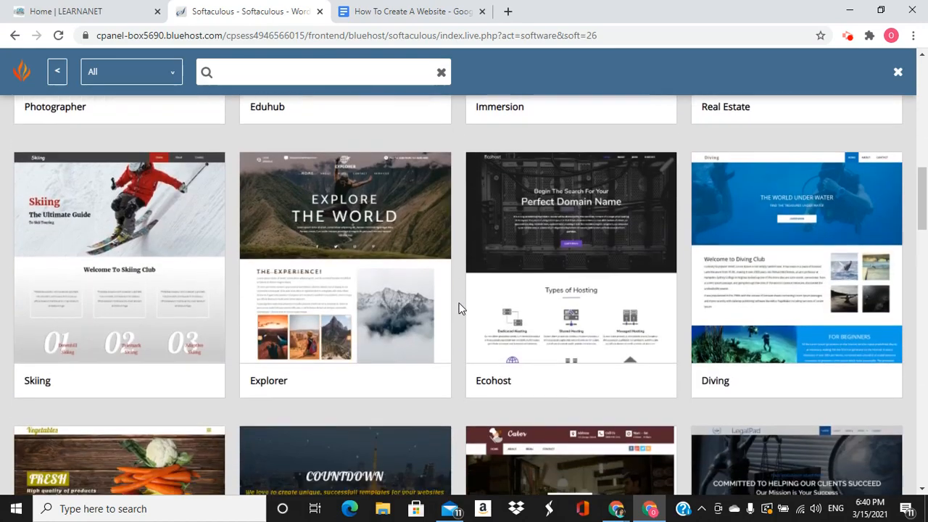
pyautogui.scroll(-1, 458, 308)
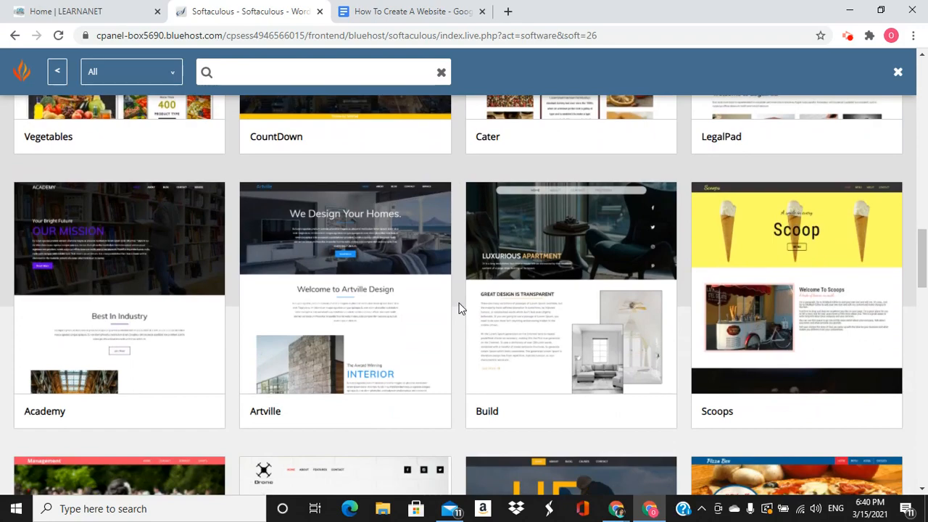
pyautogui.scroll(-8, 459, 308)
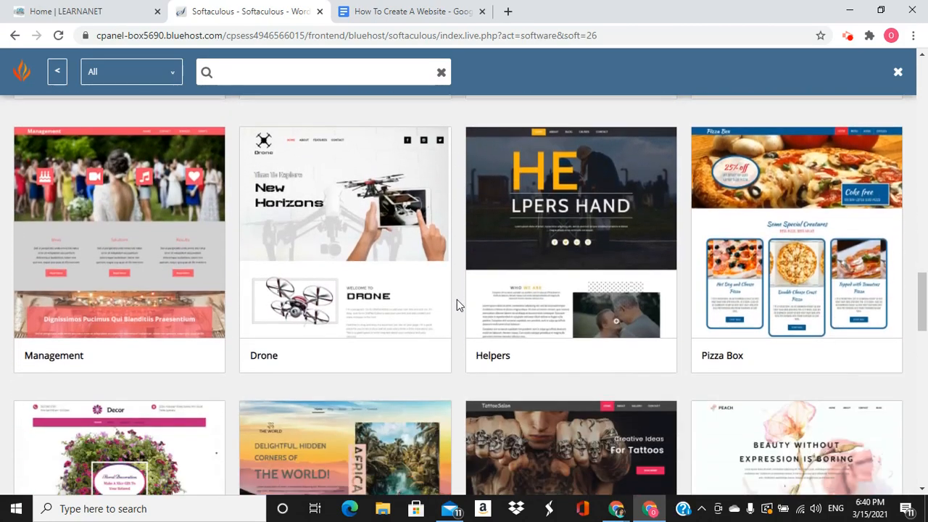
pyautogui.scroll(-2, 456, 306)
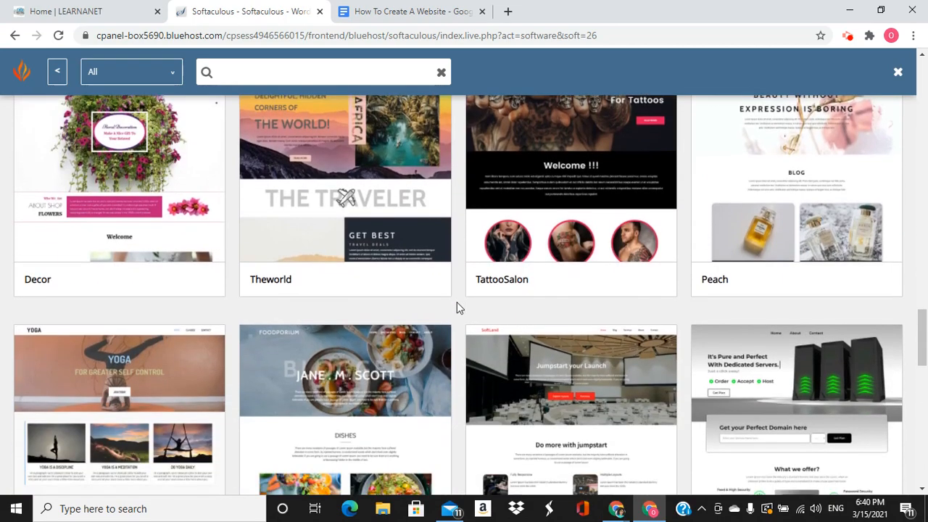
pyautogui.scroll(-4, 458, 306)
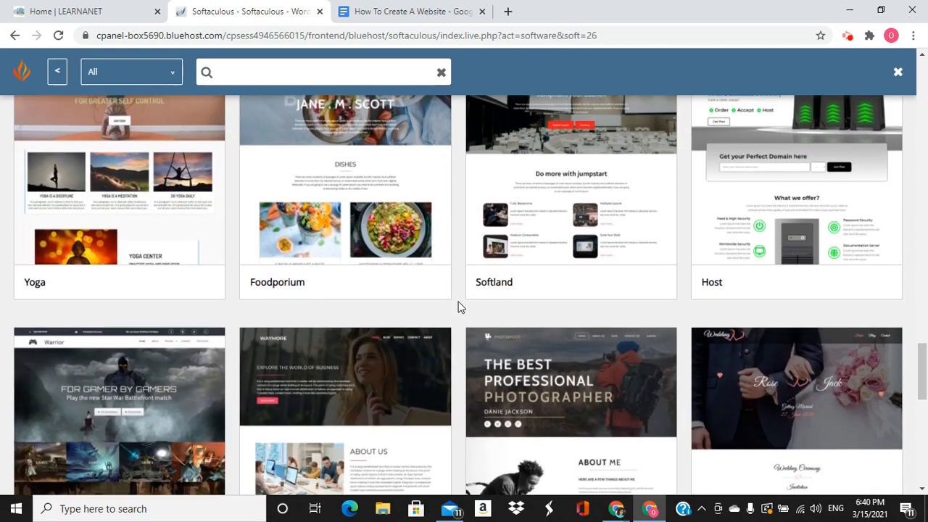
pyautogui.scroll(2, 458, 307)
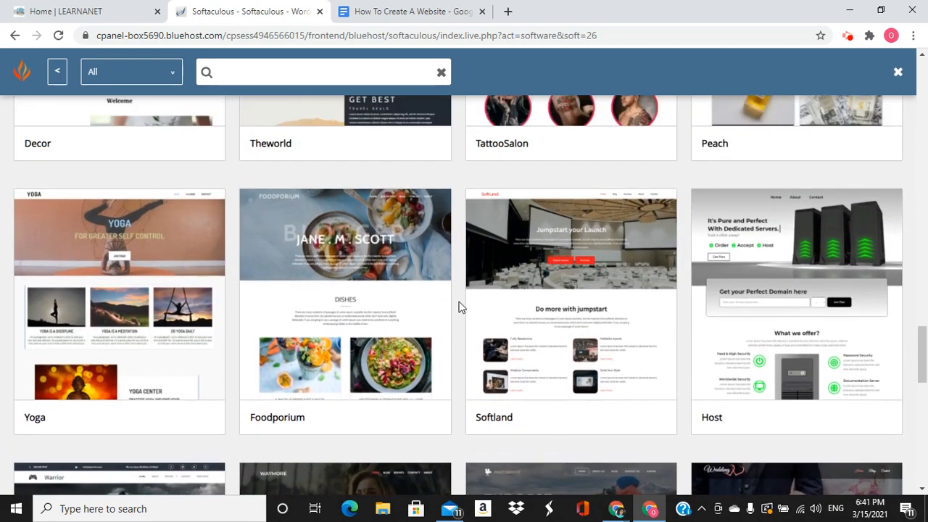
pyautogui.scroll(-3, 458, 307)
pyautogui.scroll(-2, 461, 306)
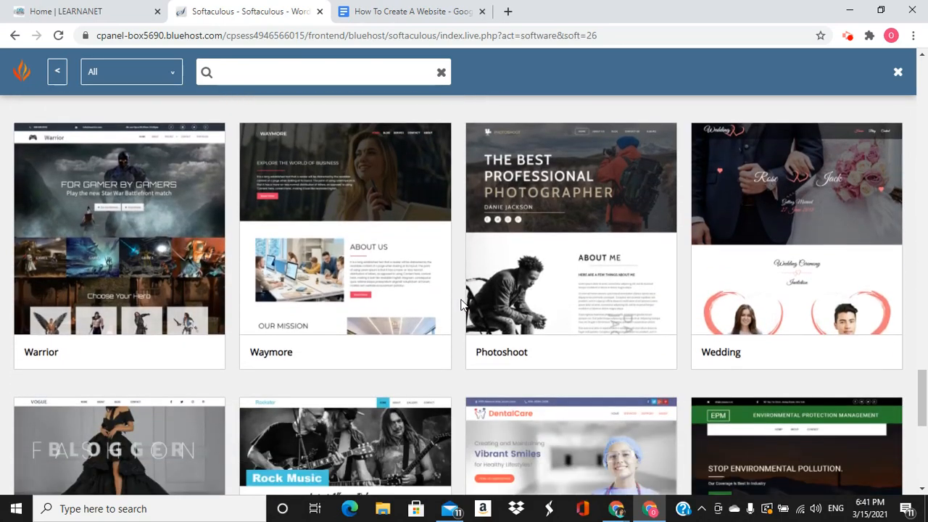
pyautogui.scroll(-2, 468, 330)
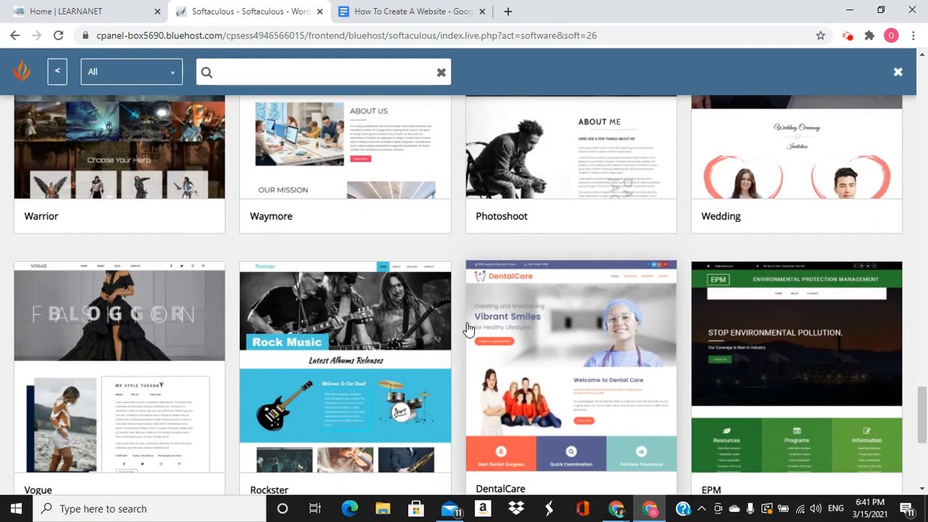
pyautogui.scroll(-2, 468, 330)
pyautogui.scroll(-2, 463, 325)
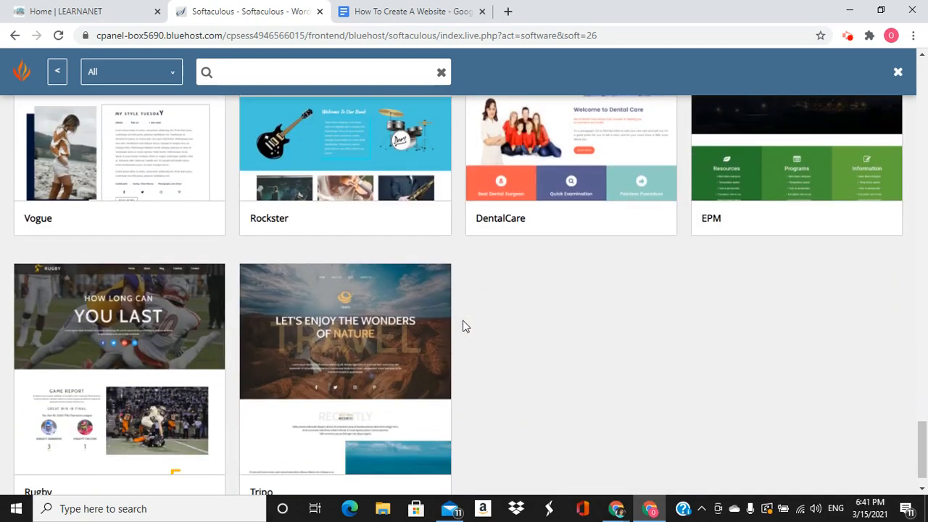
pyautogui.scroll(6, 466, 326)
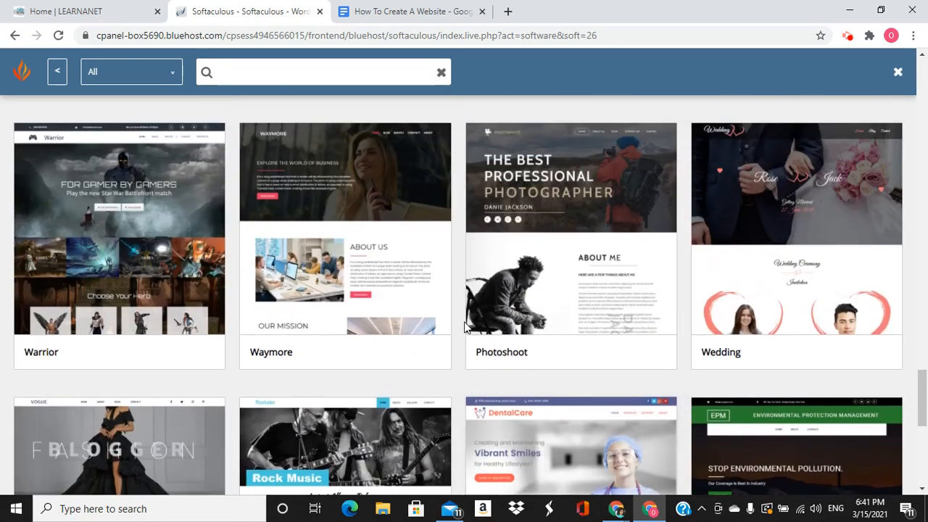
pyautogui.scroll(2, 466, 326)
pyautogui.click(572, 344)
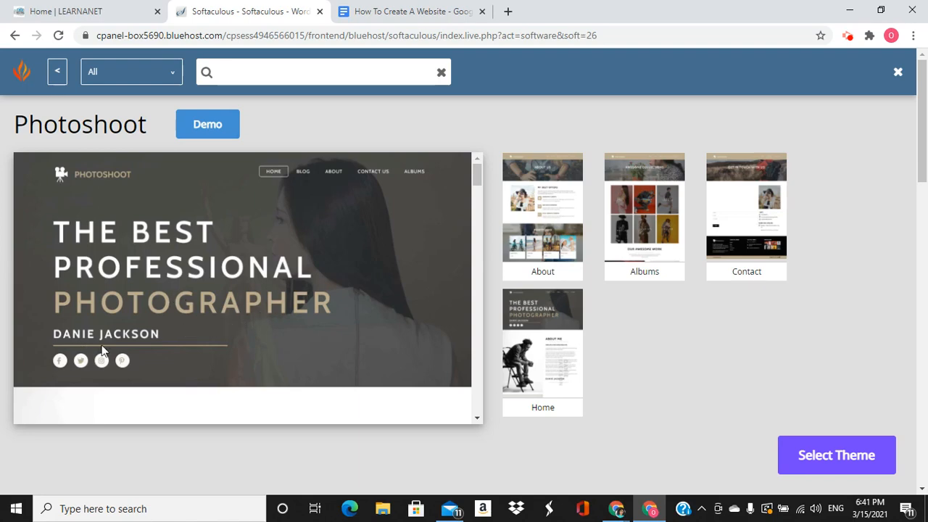
# Preview Photoshoot's About, Albums, Contact and Home layouts, then close the theme browser
pyautogui.click(553, 241)
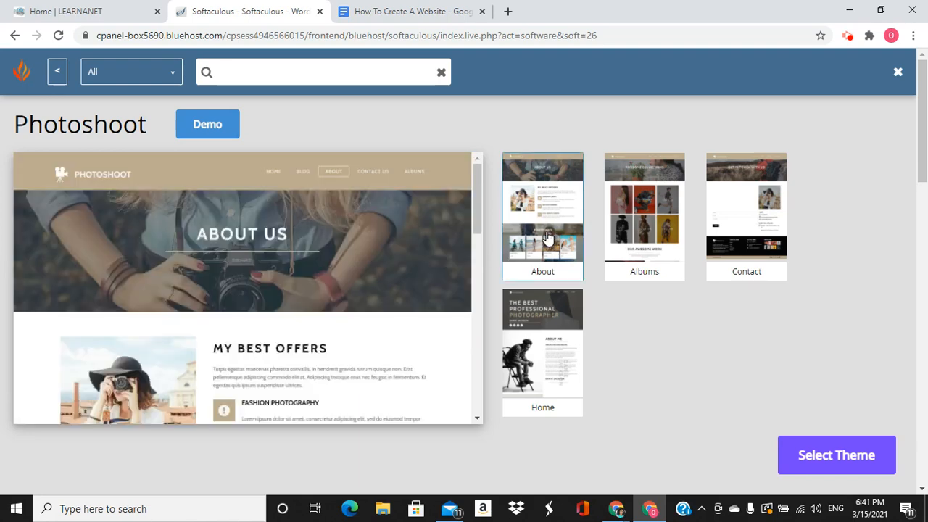
pyautogui.click(623, 230)
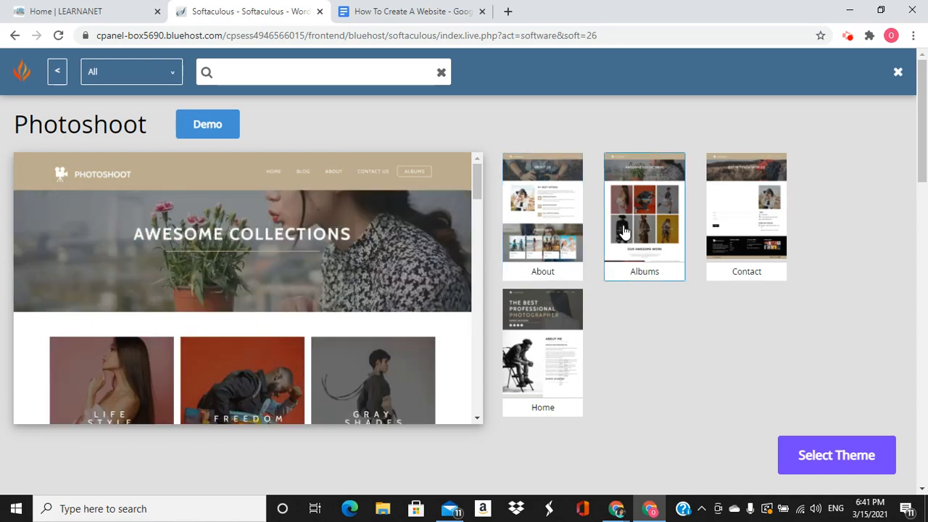
pyautogui.click(731, 232)
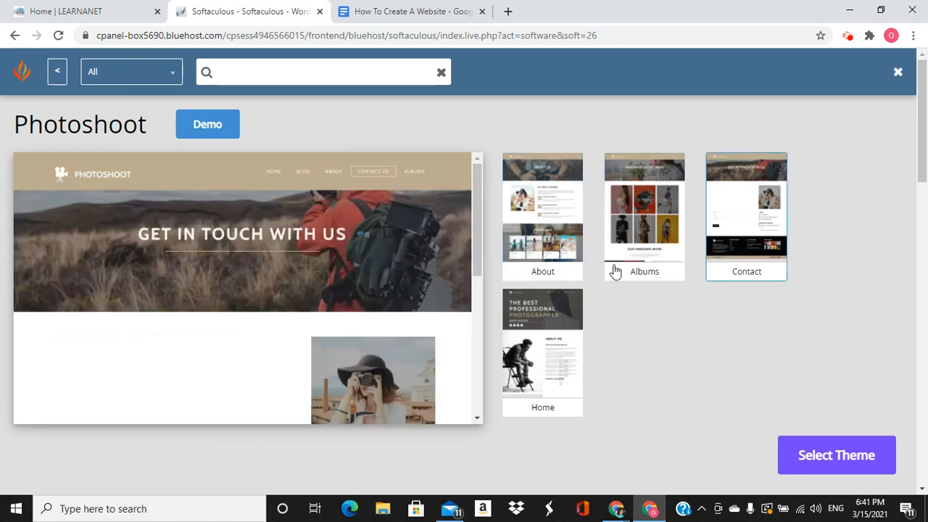
pyautogui.click(545, 354)
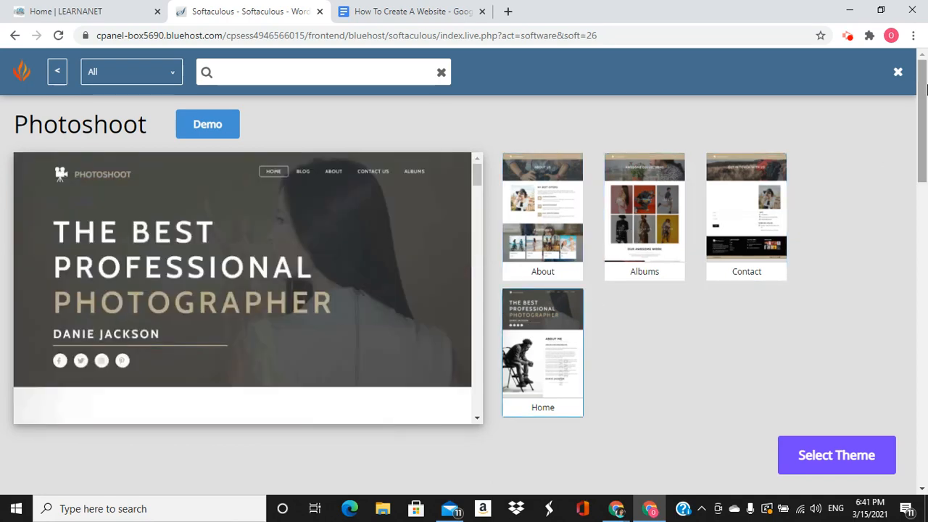
pyautogui.click(899, 72)
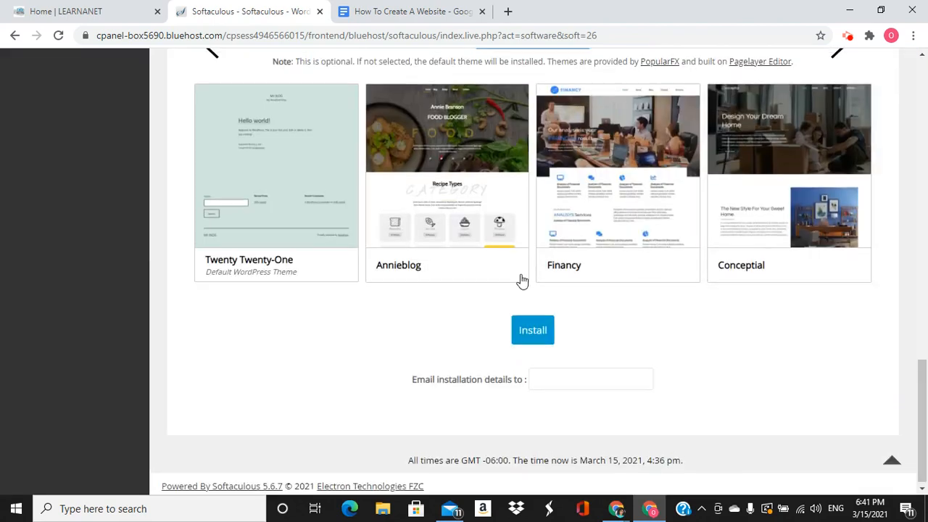
pyautogui.scroll(5, 518, 280)
pyautogui.scroll(-3, 524, 280)
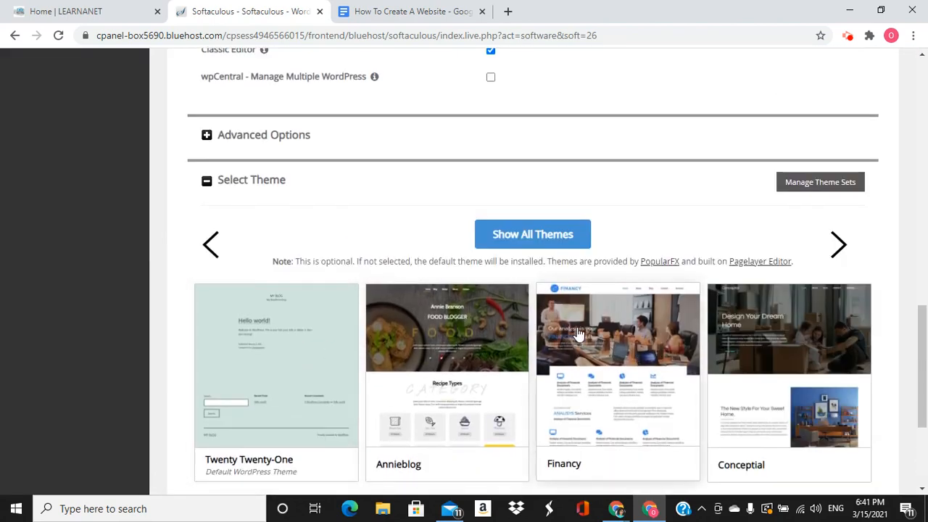
pyautogui.click(533, 234)
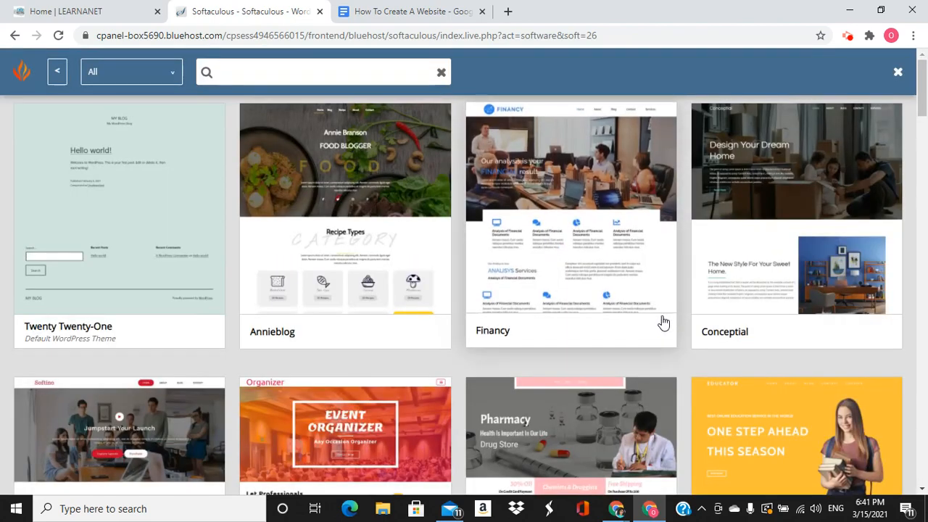
pyautogui.scroll(-3, 666, 316)
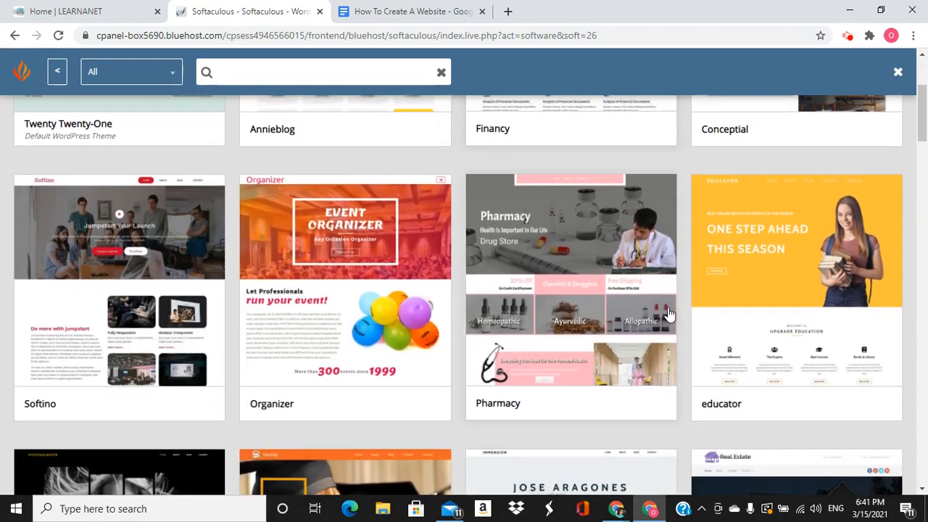
pyautogui.scroll(2, 668, 314)
pyautogui.scroll(1, 668, 314)
pyautogui.scroll(-3, 670, 315)
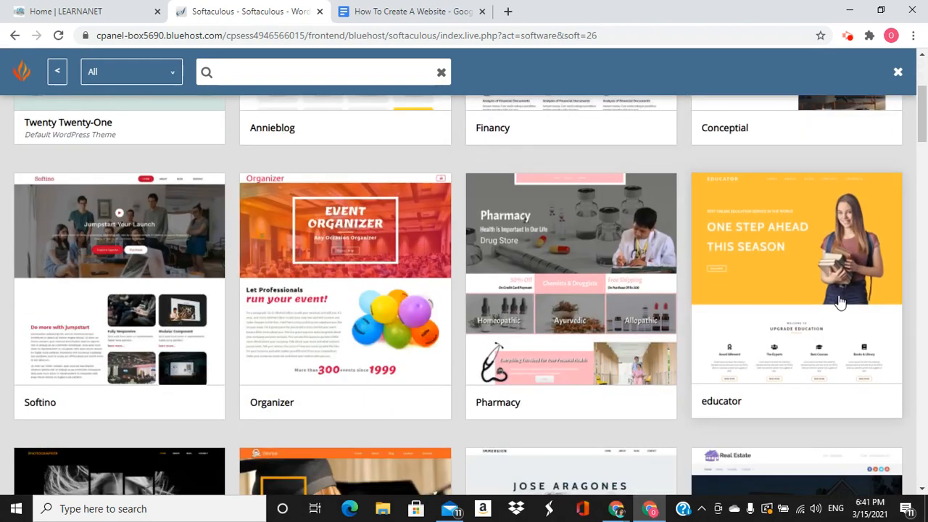
pyautogui.click(829, 288)
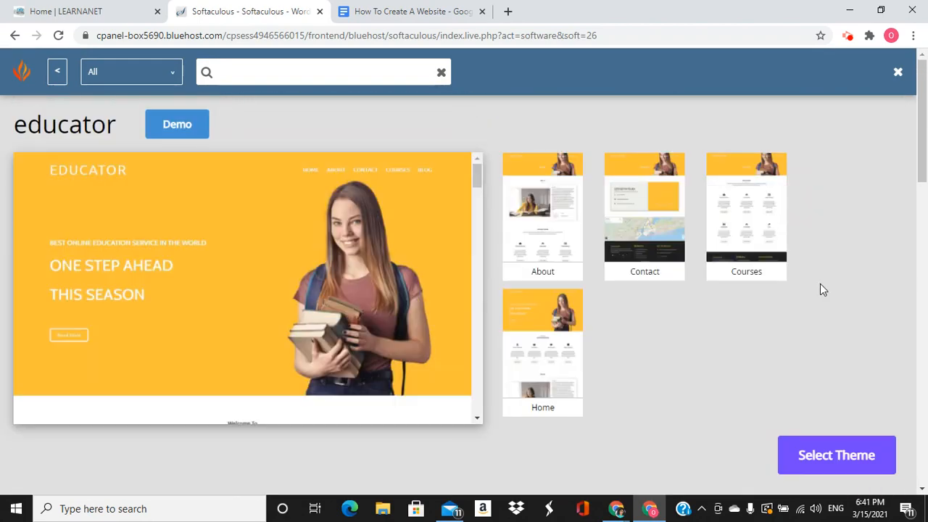
pyautogui.click(552, 241)
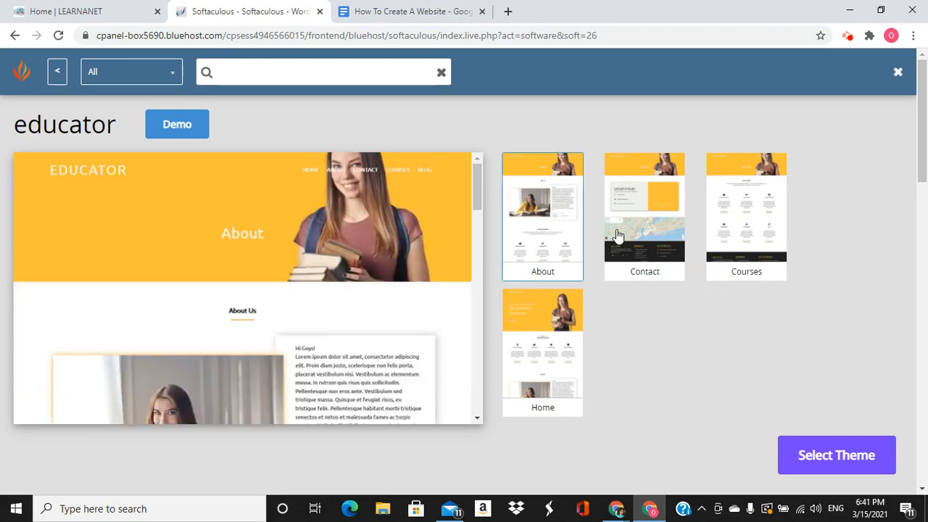
pyautogui.click(662, 231)
pyautogui.click(734, 226)
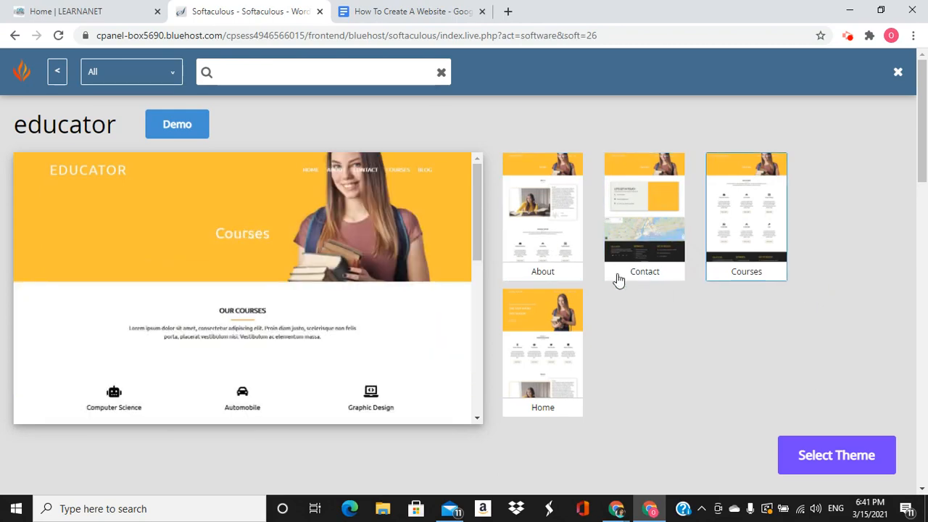
pyautogui.click(558, 360)
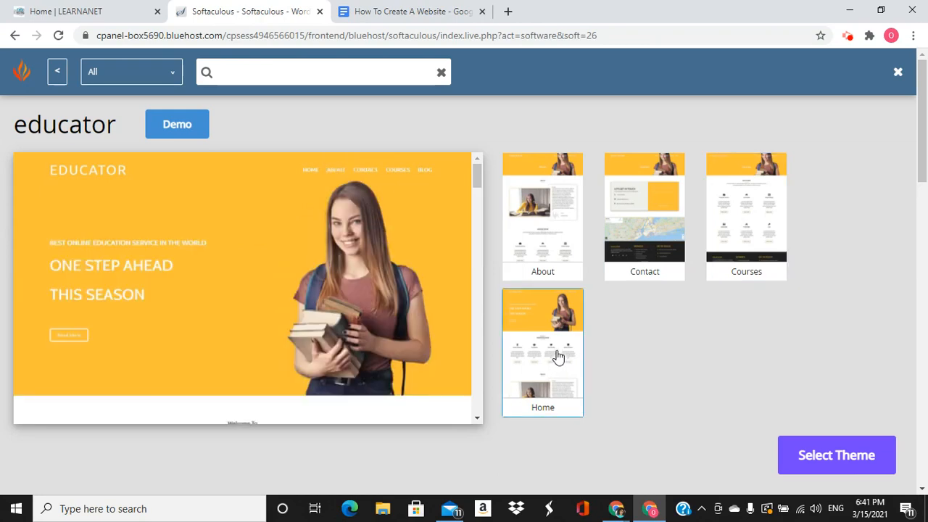
pyautogui.scroll(-1, 612, 216)
pyautogui.scroll(1, 608, 274)
pyautogui.click(898, 73)
pyautogui.scroll(1, 740, 317)
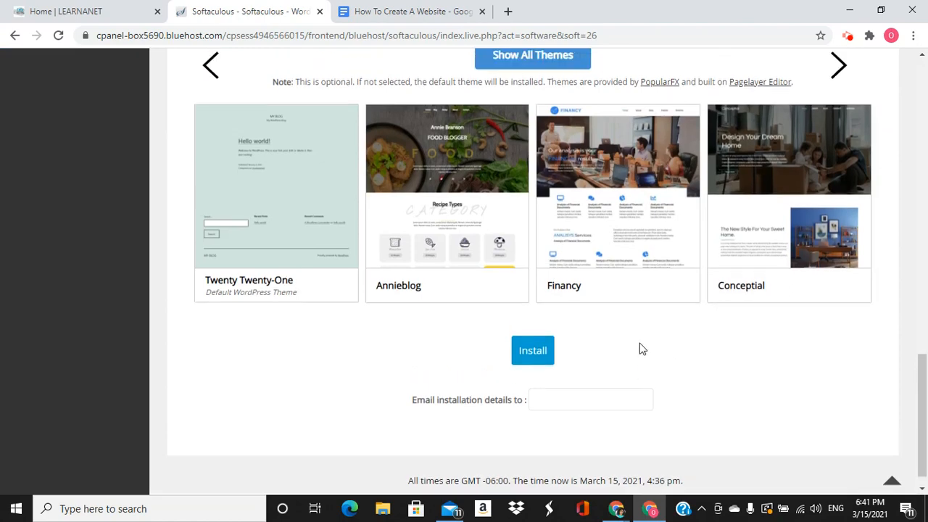
pyautogui.scroll(2, 645, 356)
pyautogui.click(533, 231)
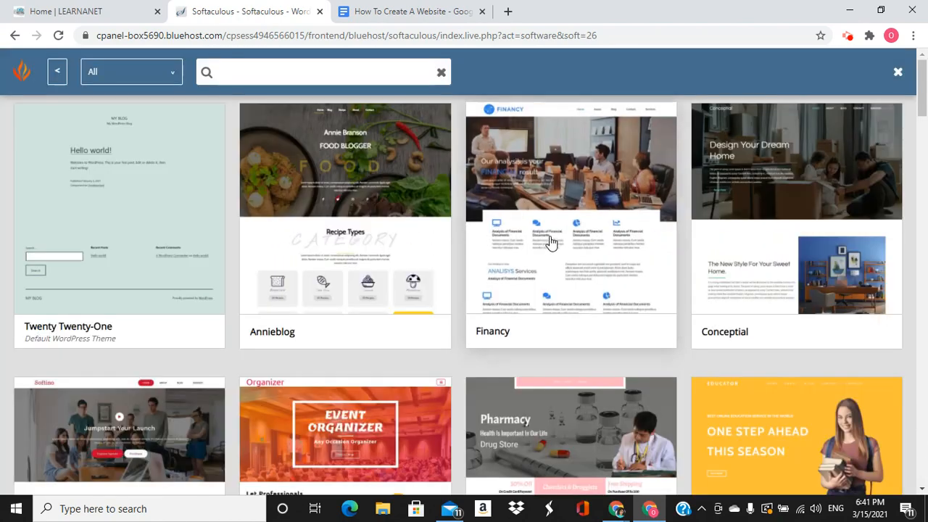
pyautogui.scroll(-5, 453, 341)
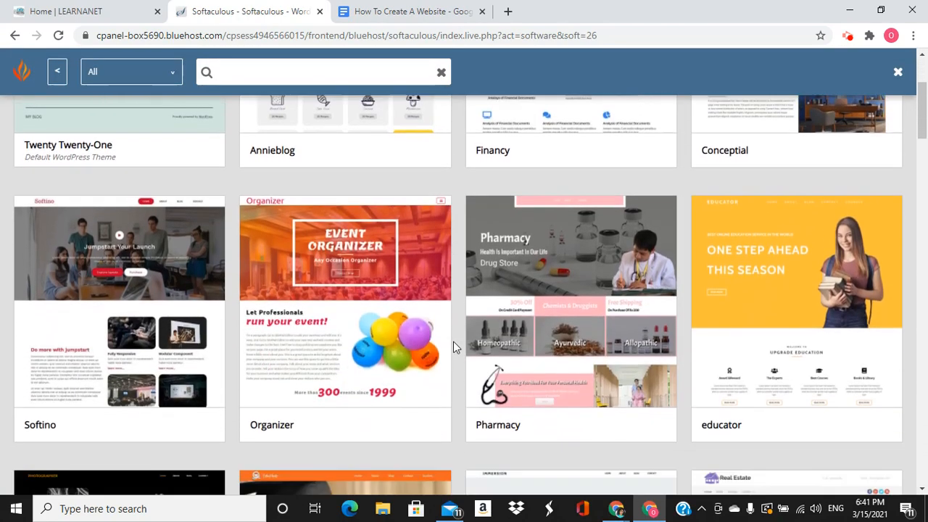
pyautogui.scroll(-3, 453, 345)
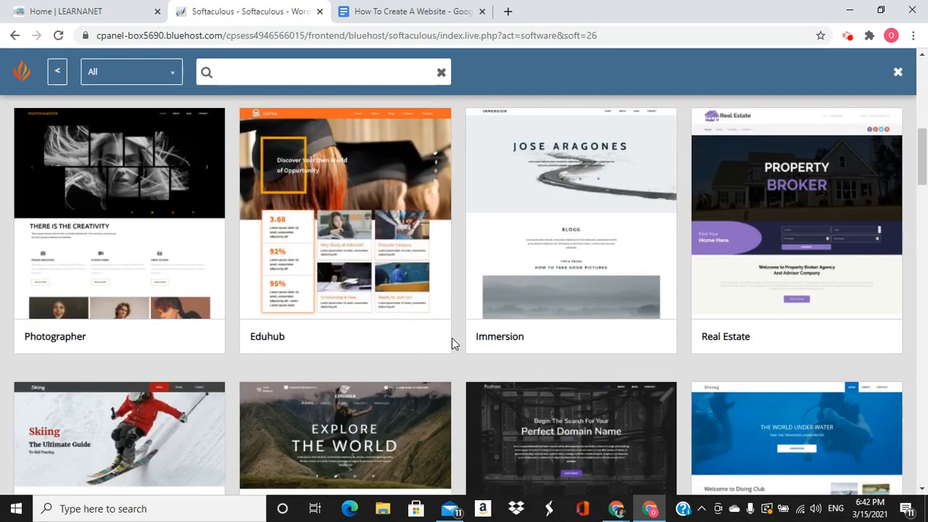
pyautogui.scroll(-4, 452, 342)
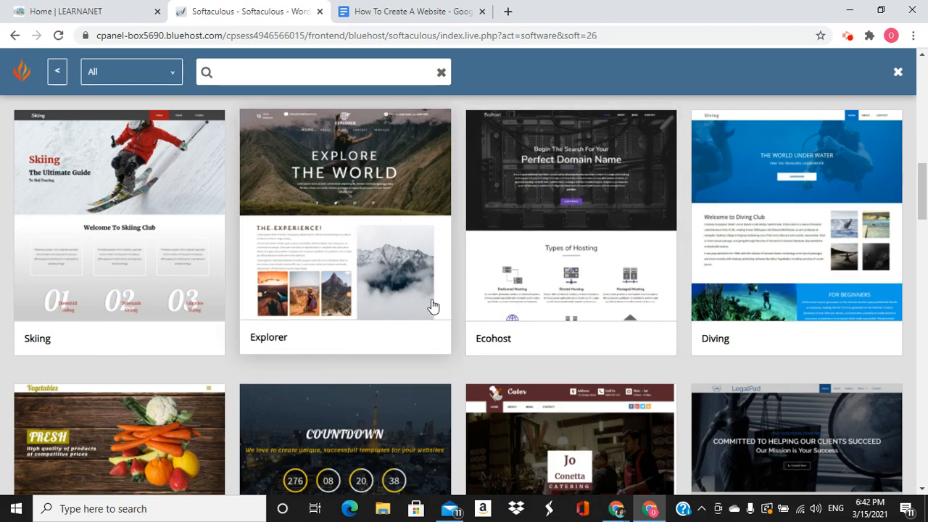
# Preview Explorer's About, Contact, Home and two Services pages, then select Explorer as the theme
pyautogui.click(347, 228)
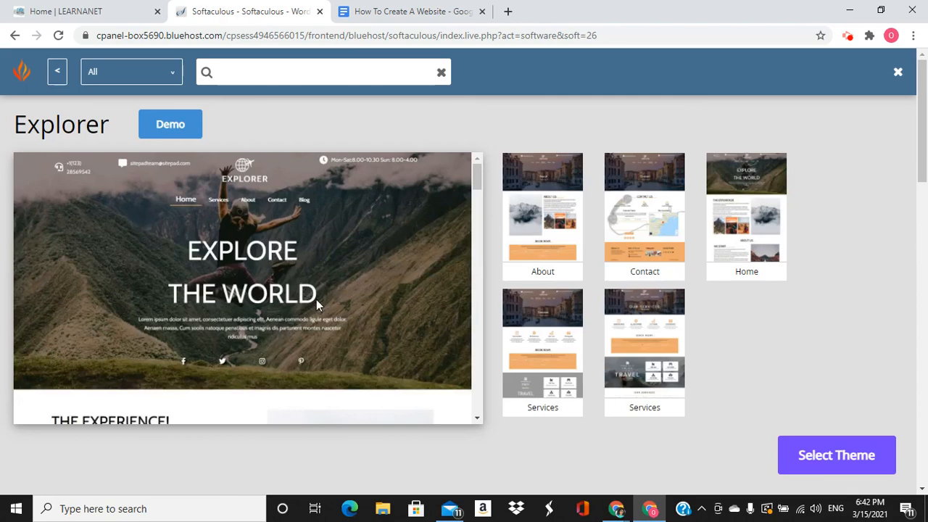
pyautogui.scroll(-10, 327, 297)
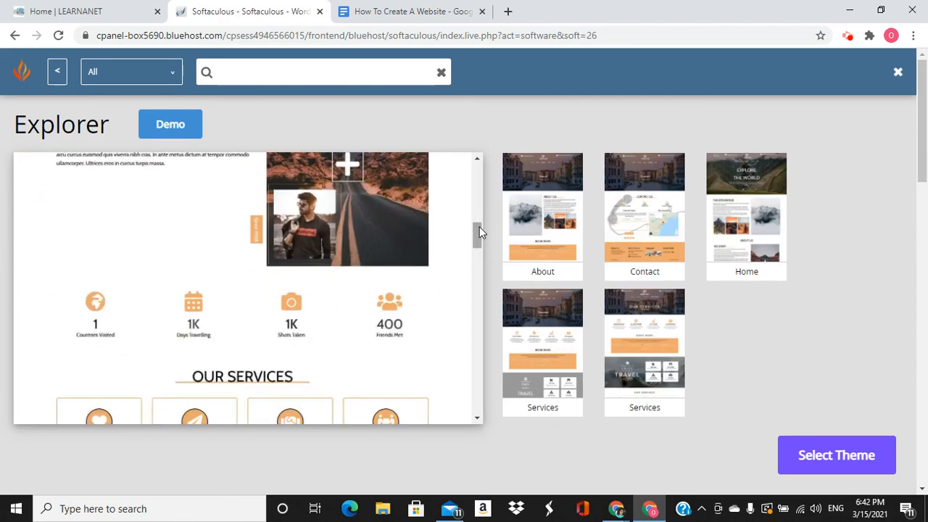
pyautogui.click(545, 265)
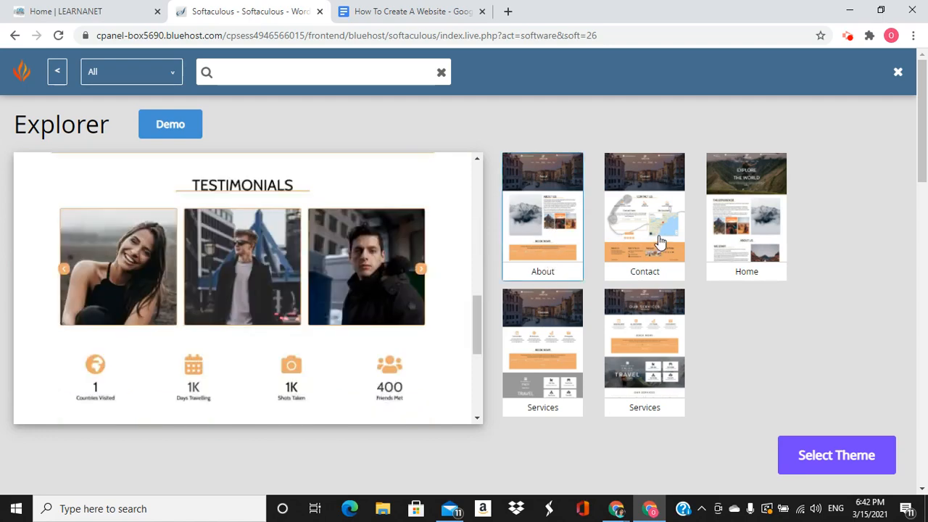
pyautogui.click(659, 239)
pyautogui.click(751, 221)
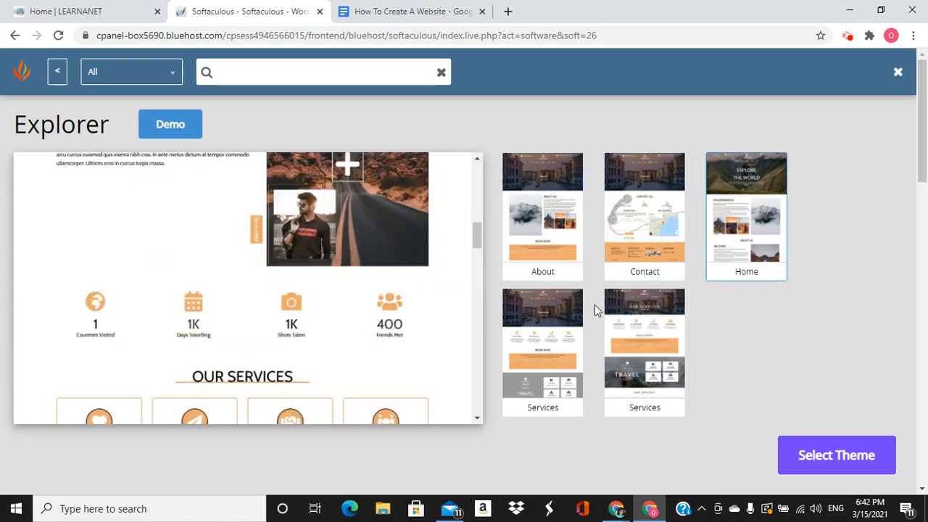
pyautogui.click(564, 355)
pyautogui.click(657, 356)
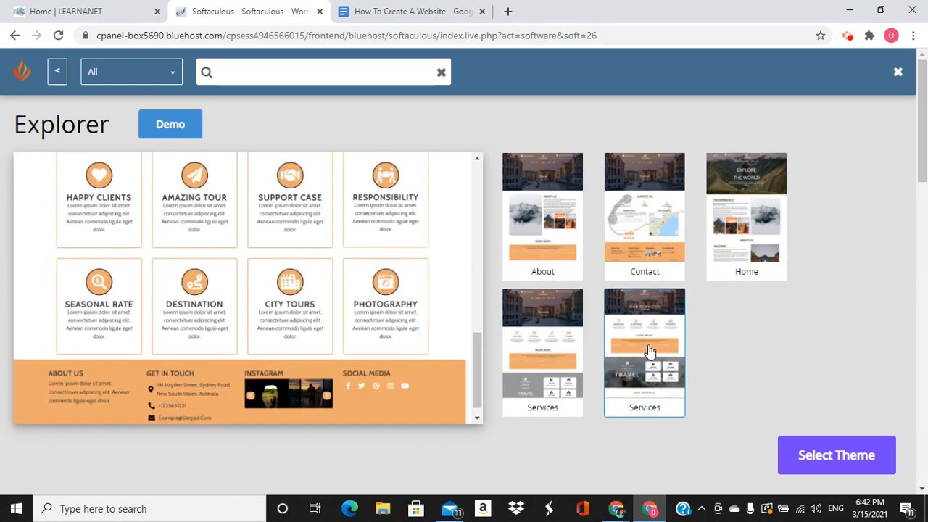
pyautogui.click(833, 456)
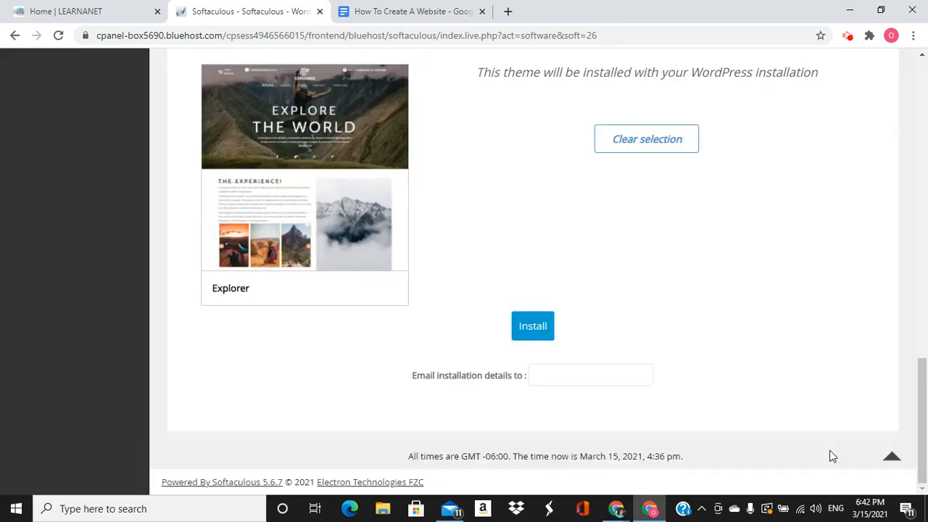
# Enter the owner's e-mail for installation details and install WordPress at howtocreateawpblog.com
pyautogui.click(557, 378)
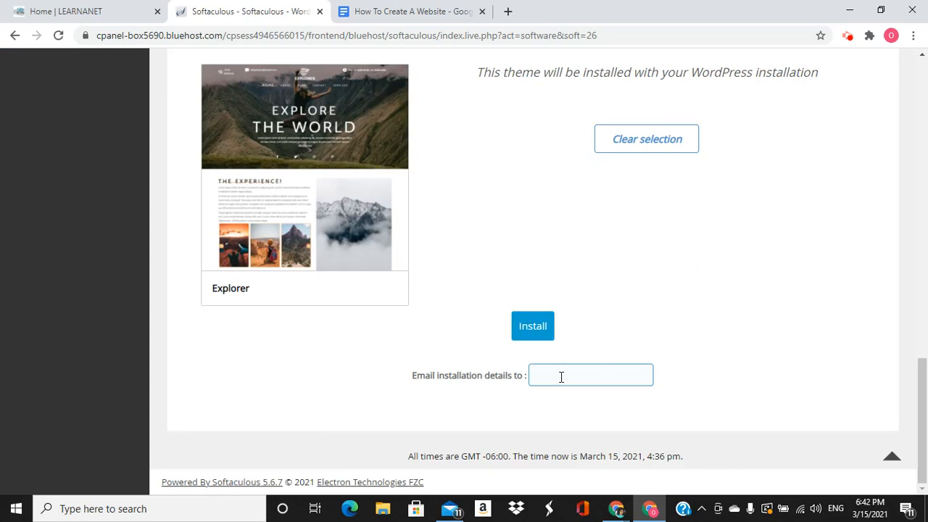
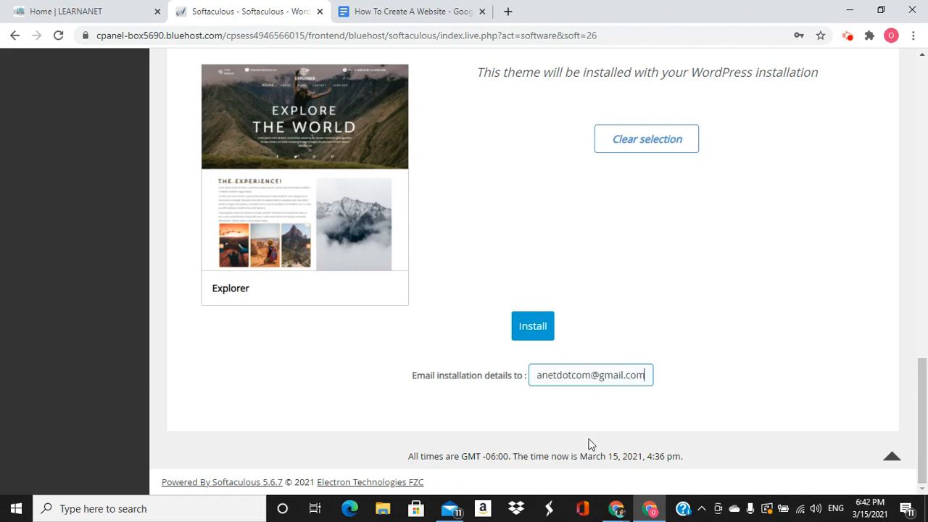
pyautogui.click(537, 327)
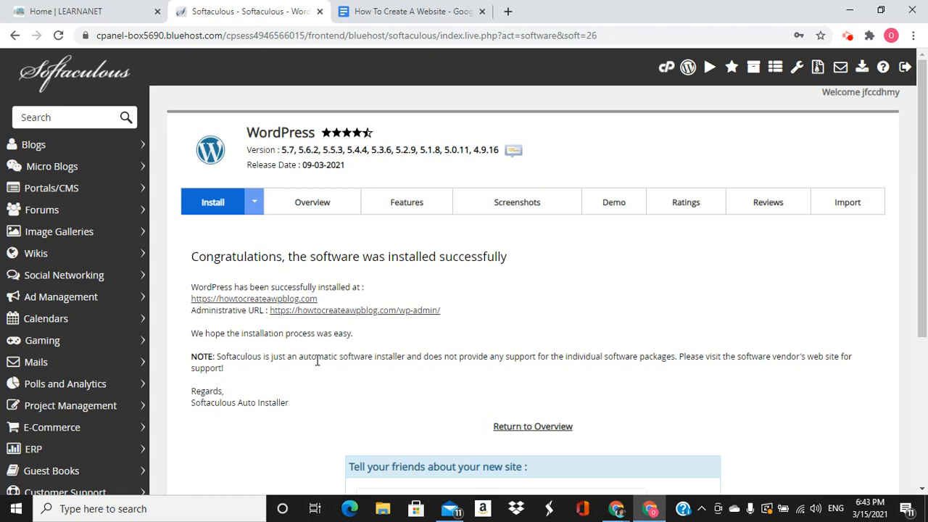
# View the new howtocreateawpblog.com site's header and post cards, then return to Softaculous
pyautogui.click(255, 300)
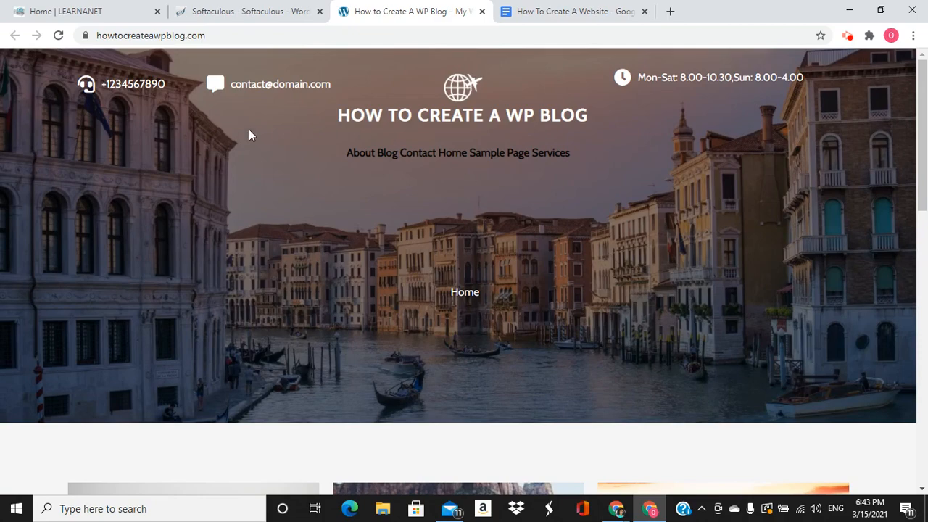
pyautogui.scroll(-2, 403, 210)
pyautogui.scroll(2, 406, 212)
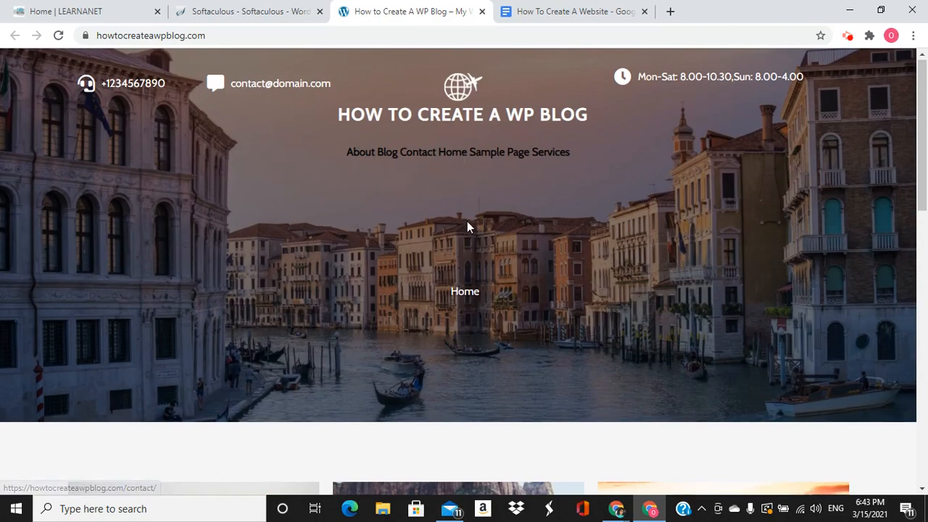
pyautogui.scroll(-8, 468, 225)
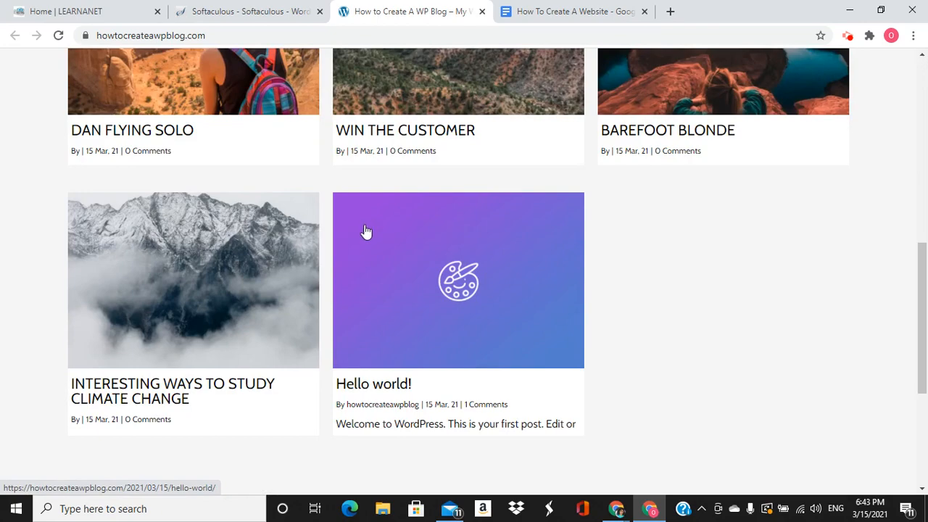
pyautogui.scroll(3, 365, 231)
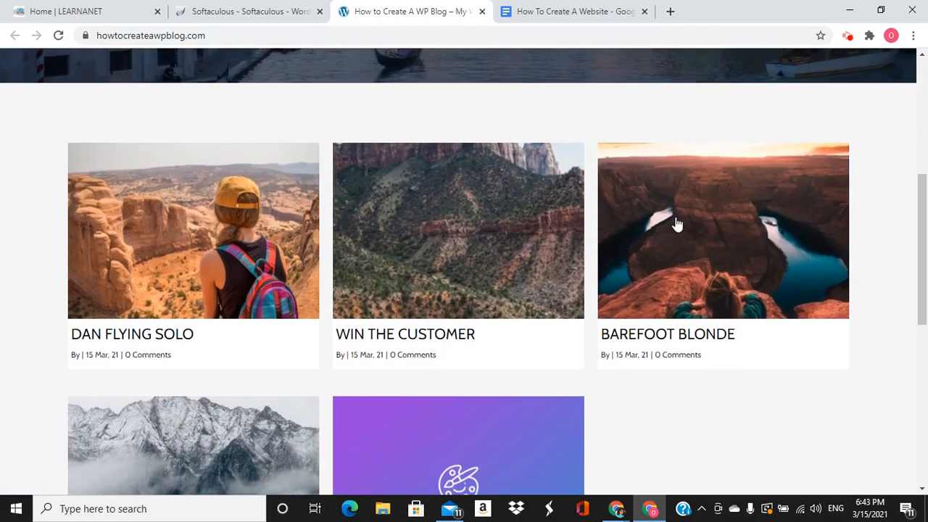
pyautogui.scroll(-3, 363, 307)
pyautogui.scroll(-4, 337, 305)
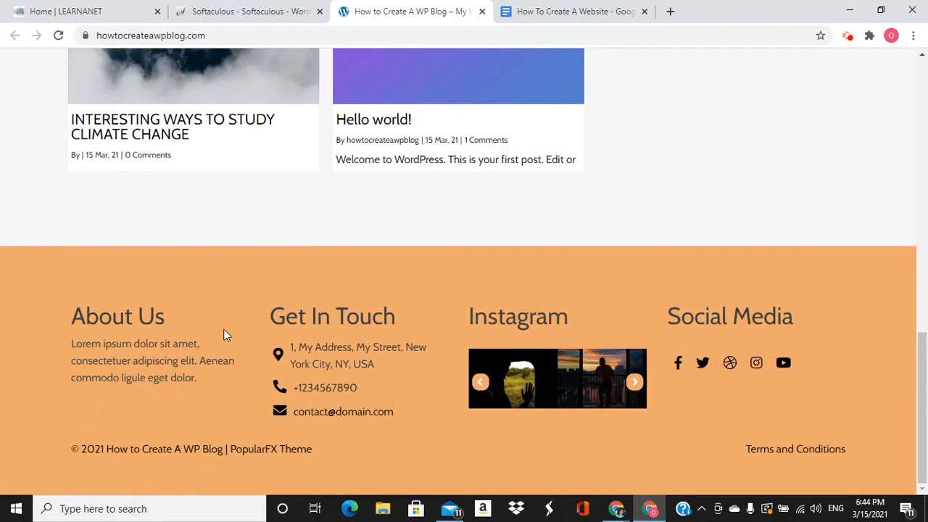
pyautogui.scroll(6, 224, 334)
pyautogui.scroll(4, 242, 320)
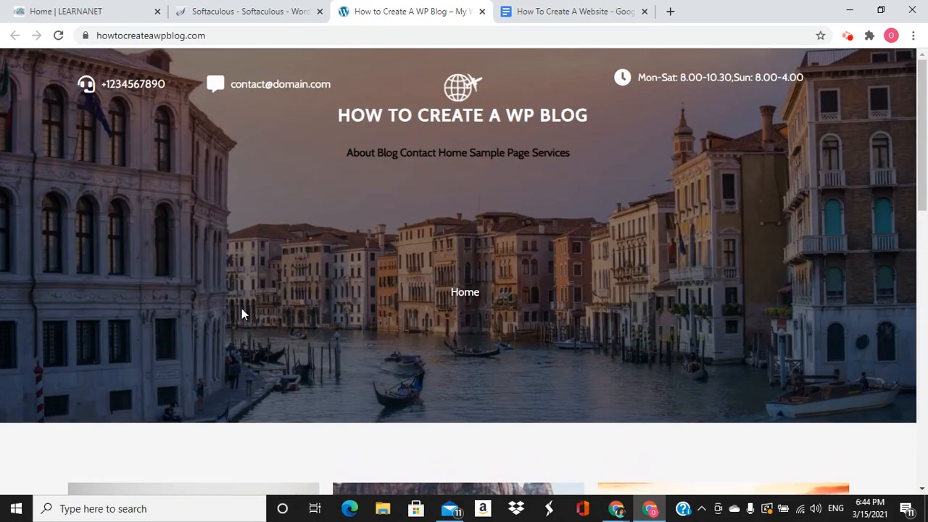
pyautogui.scroll(-3, 247, 312)
pyautogui.scroll(-1, 268, 317)
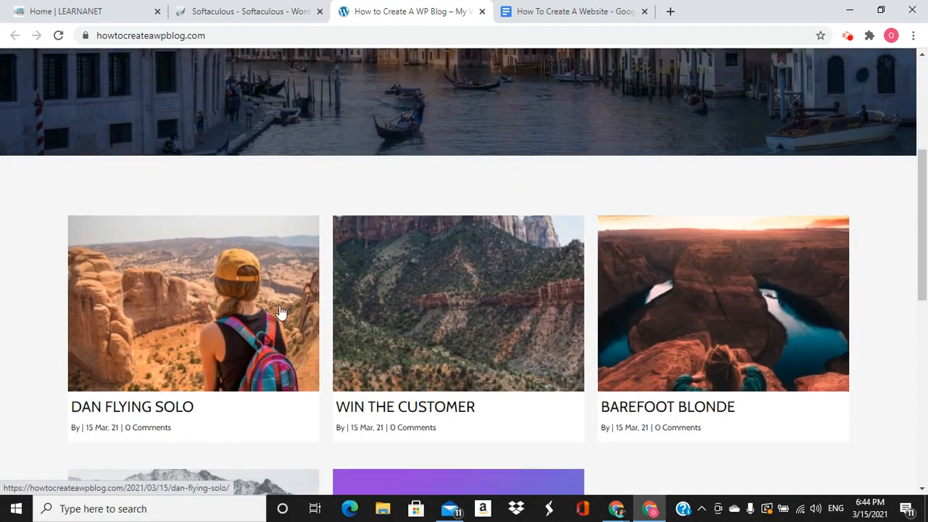
pyautogui.scroll(2, 286, 308)
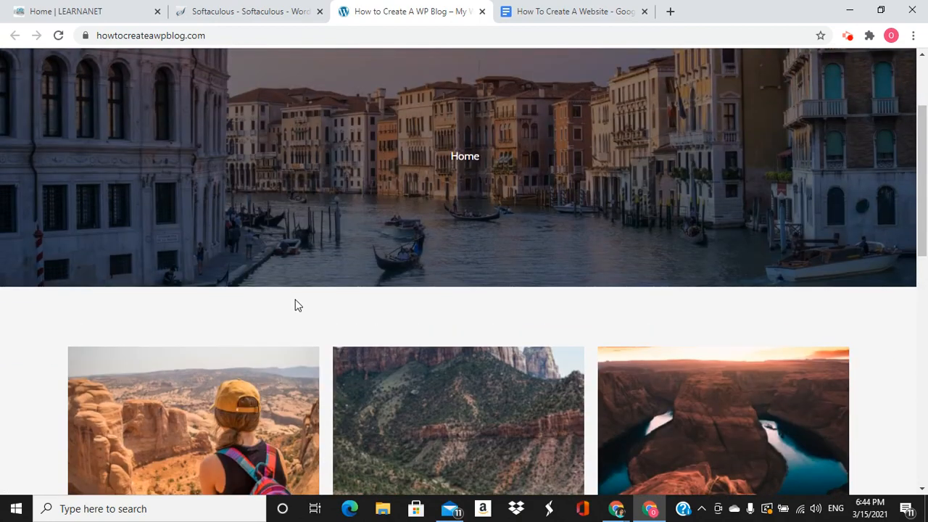
pyautogui.scroll(2, 297, 314)
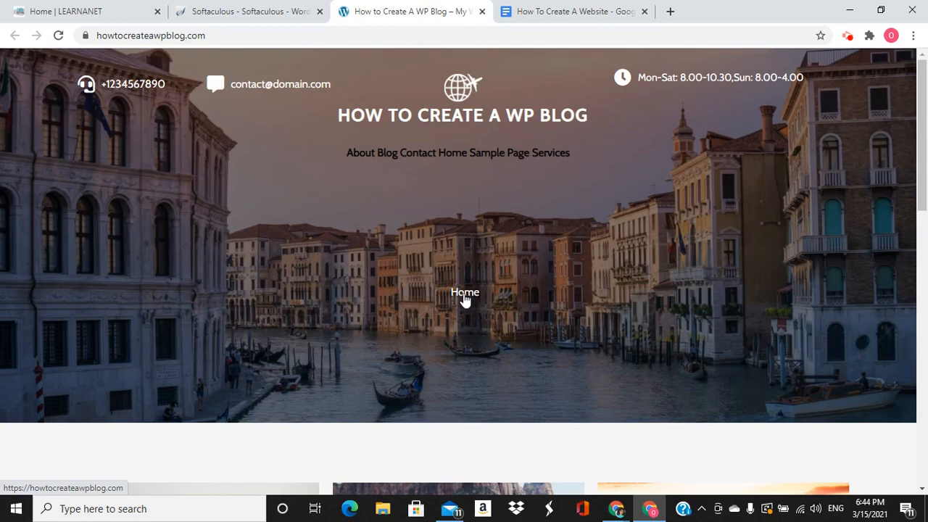
pyautogui.click(276, 22)
# Open the wp-admin Dashboard in a new tab and compare it with the site's front page tab
pyautogui.click(390, 312)
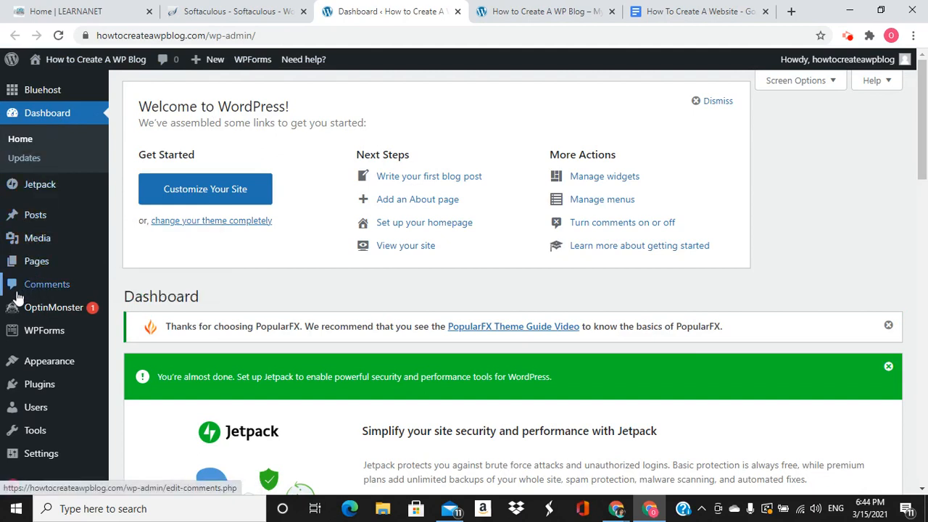
pyautogui.moveTo(34, 393)
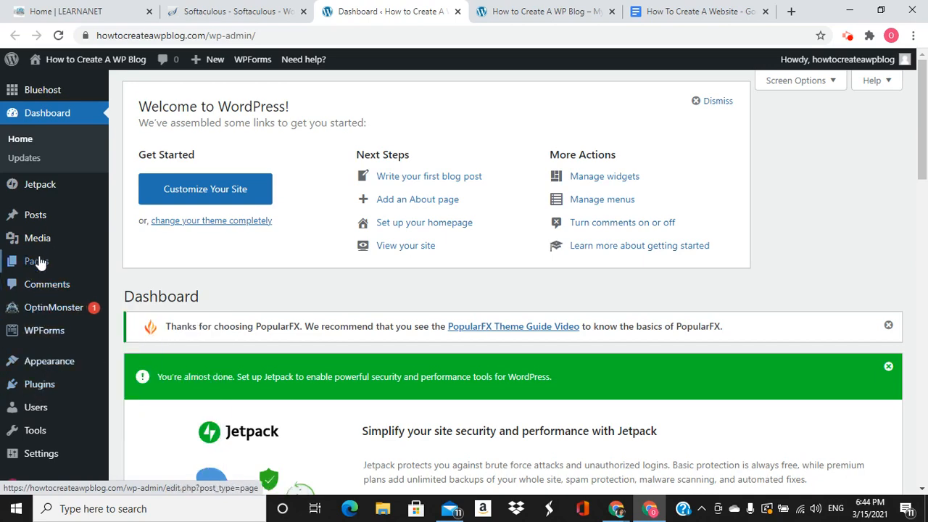
pyautogui.click(535, 8)
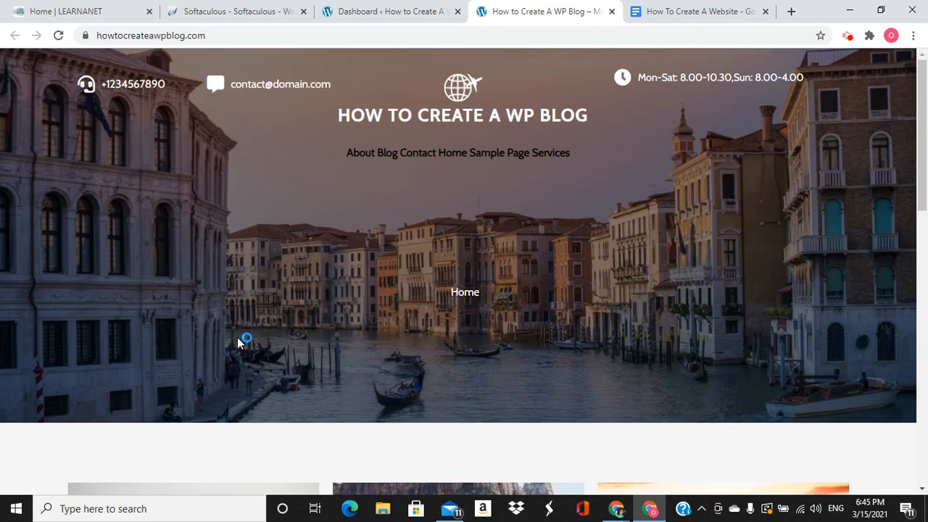
pyautogui.click(361, 11)
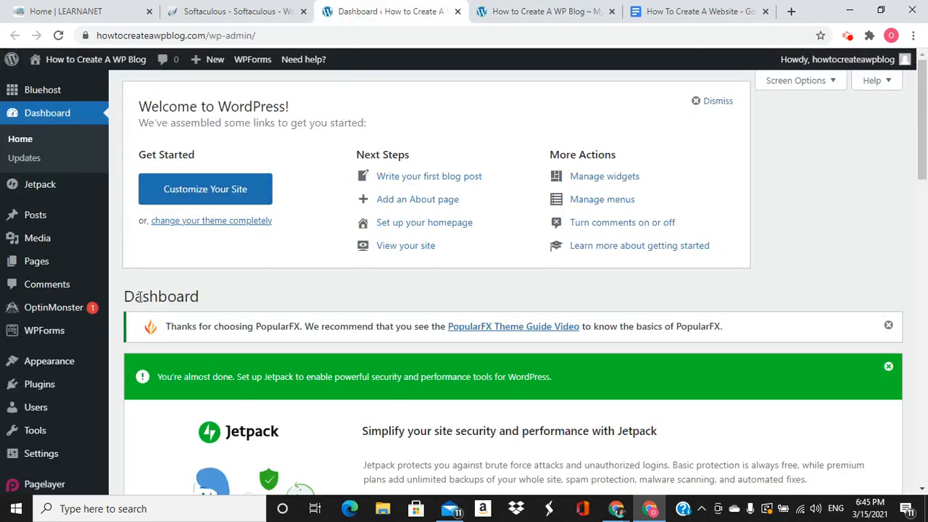
pyautogui.moveTo(42, 384)
pyautogui.click(504, 11)
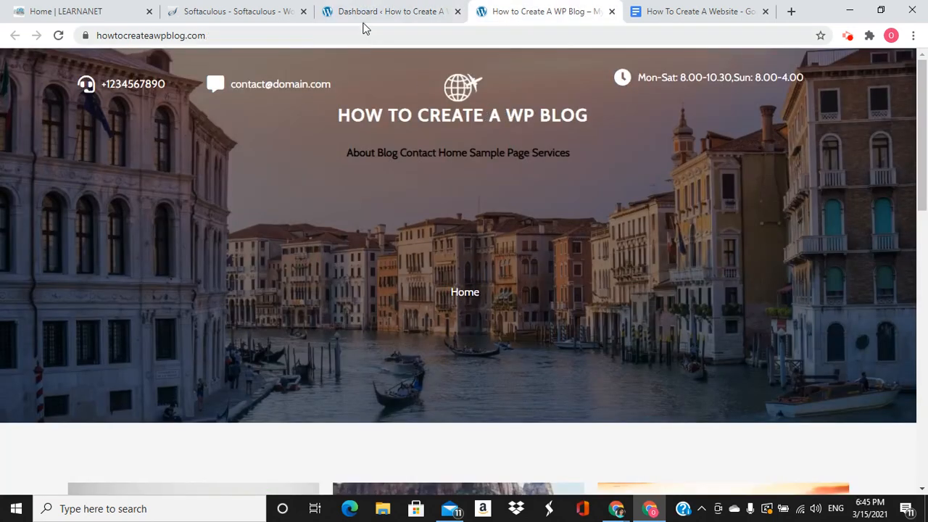
pyautogui.click(375, 18)
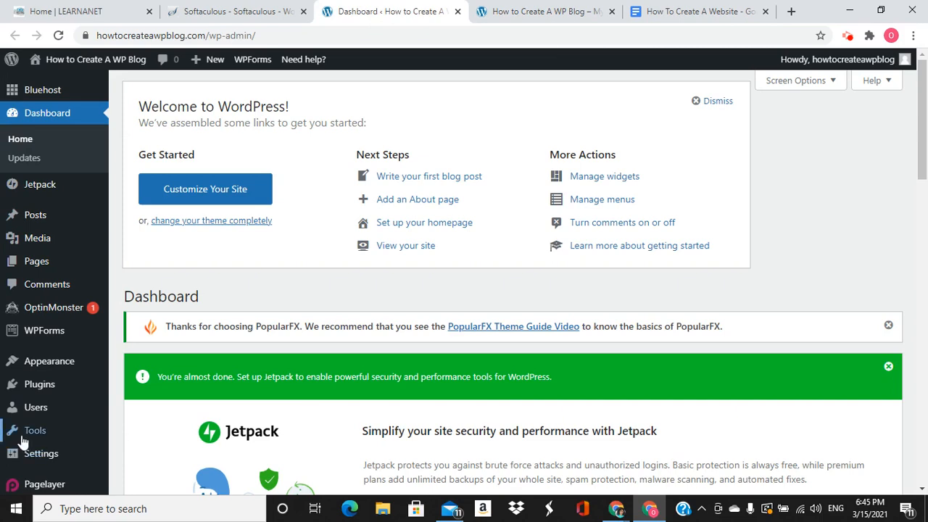
# In Permalink Settings, try the Post name structure, then revert to Day and name
pyautogui.moveTo(25, 449)
pyautogui.click(140, 437)
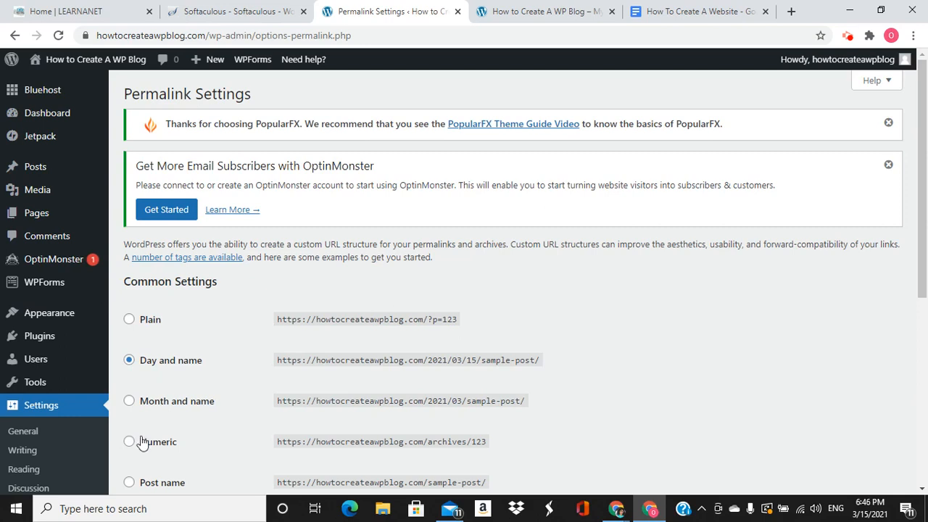
pyautogui.scroll(-2, 186, 406)
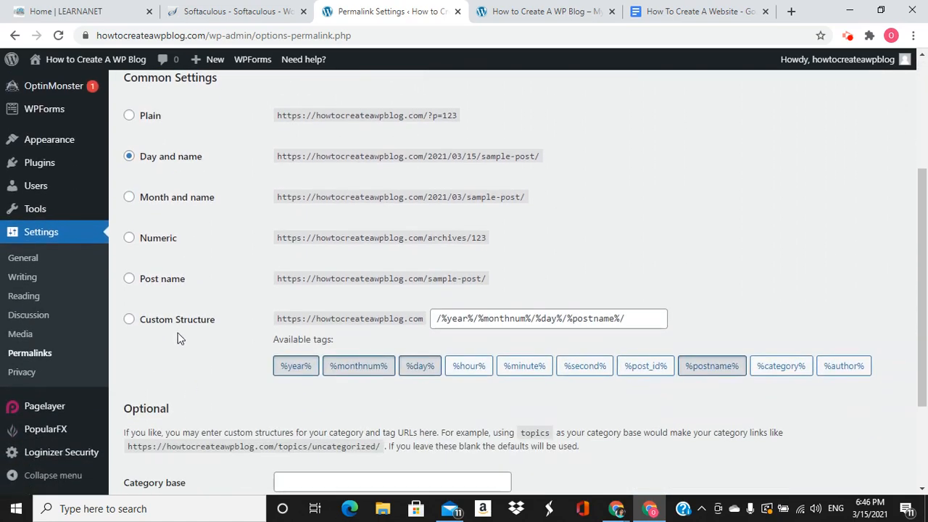
pyautogui.click(130, 279)
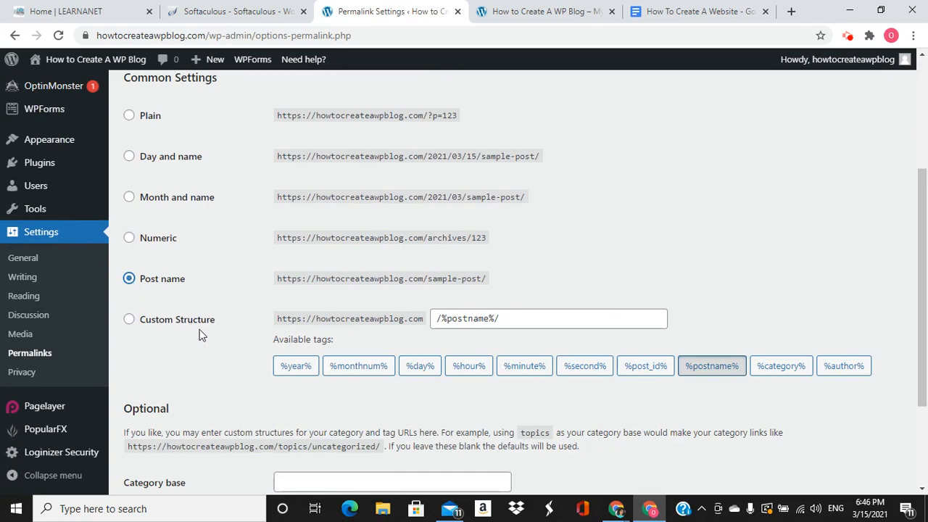
pyautogui.scroll(1, 203, 336)
pyautogui.click(129, 225)
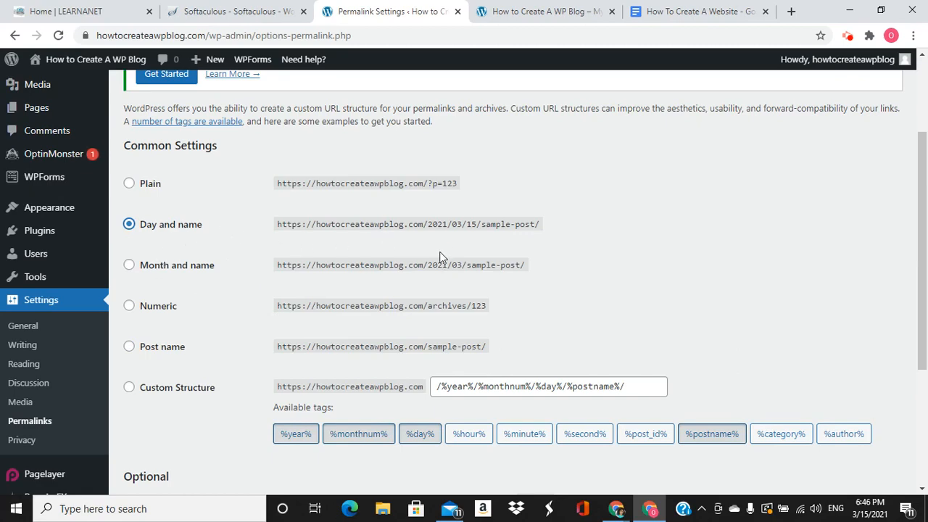
# Open the DAN FLYING SOLO post from the blog's home page to see its date-based address
pyautogui.click(515, 10)
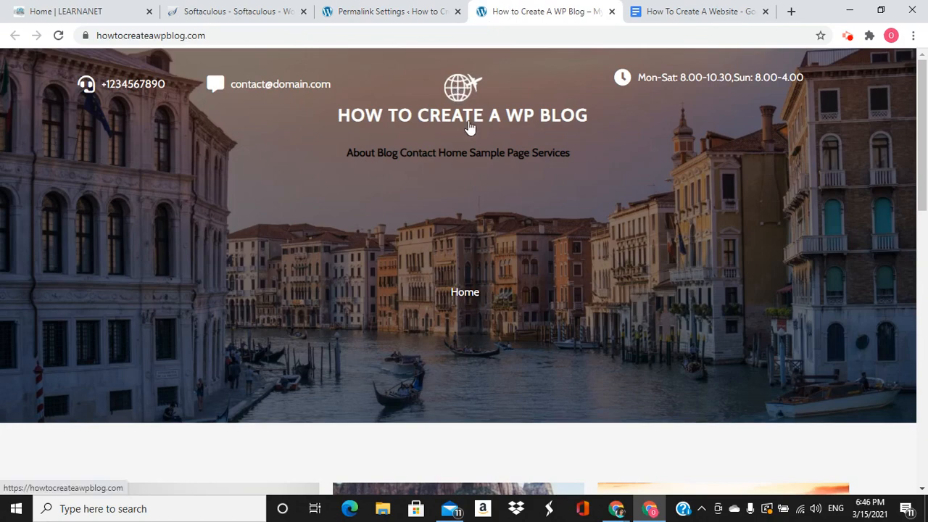
pyautogui.scroll(-6, 475, 118)
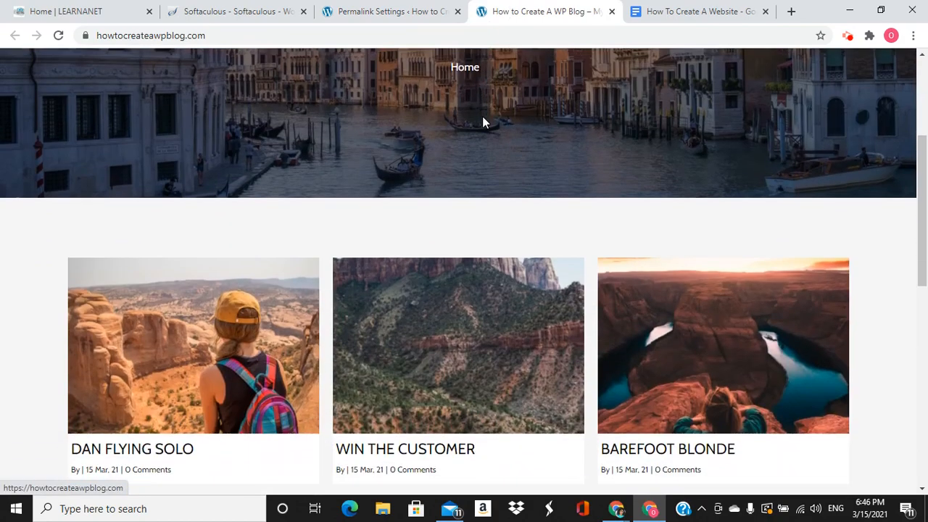
pyautogui.click(200, 203)
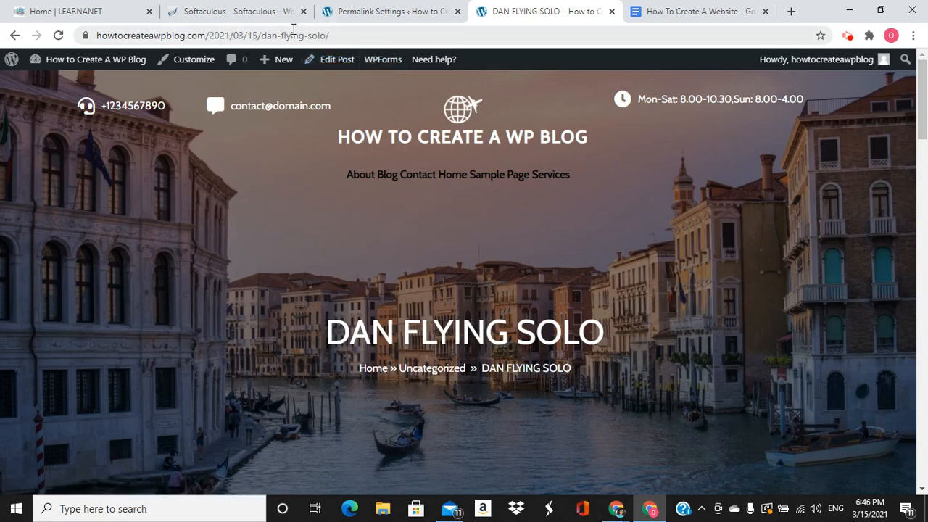
# Select the Post name permalink structure (/%postname%/) while comparing the DAN FLYING SOLO post's address
pyautogui.click(346, 15)
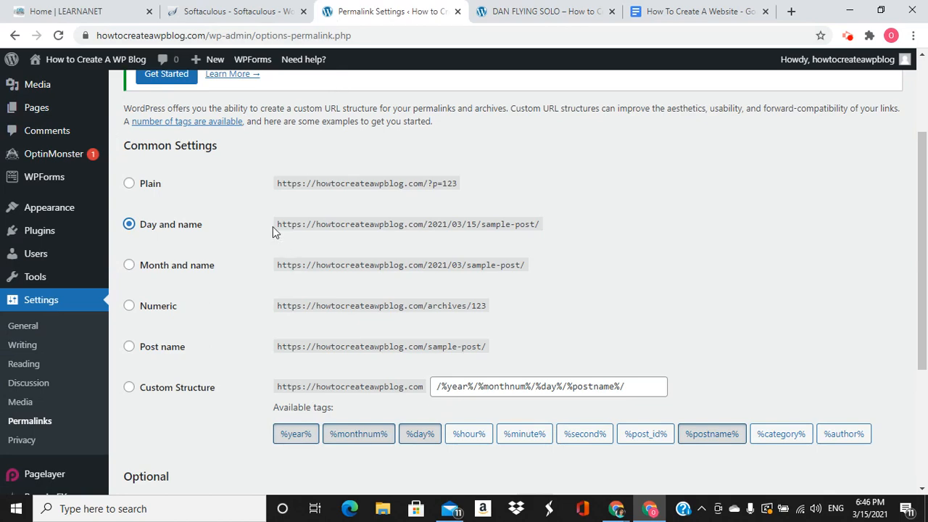
pyautogui.click(129, 346)
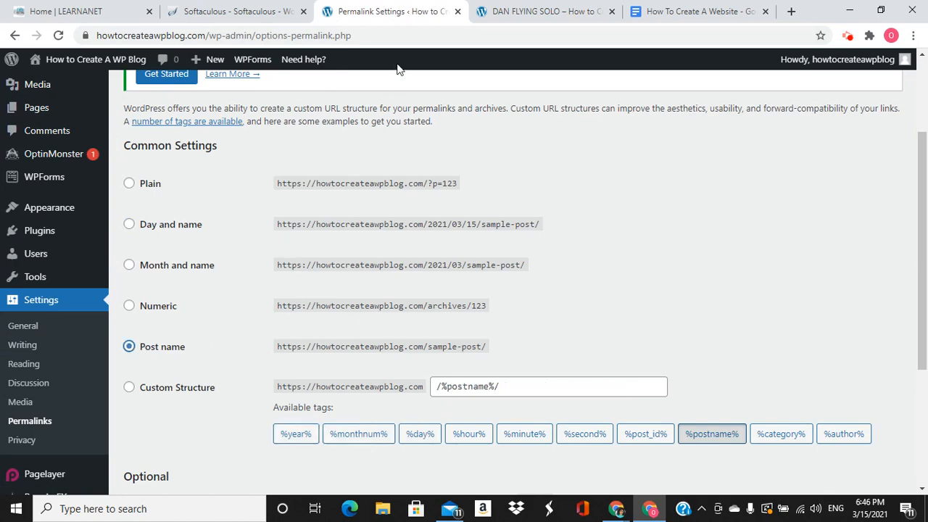
pyautogui.click(510, 14)
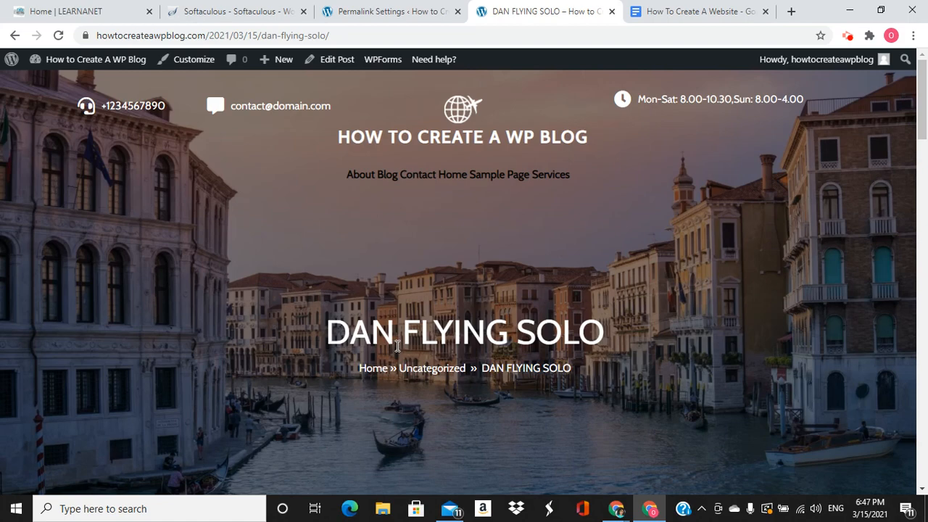
pyautogui.click(386, 12)
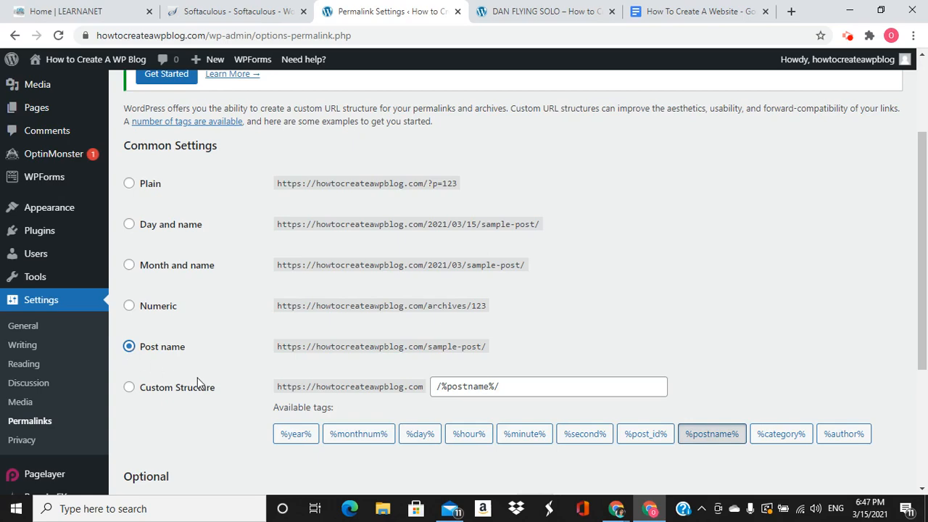
pyautogui.click(580, 10)
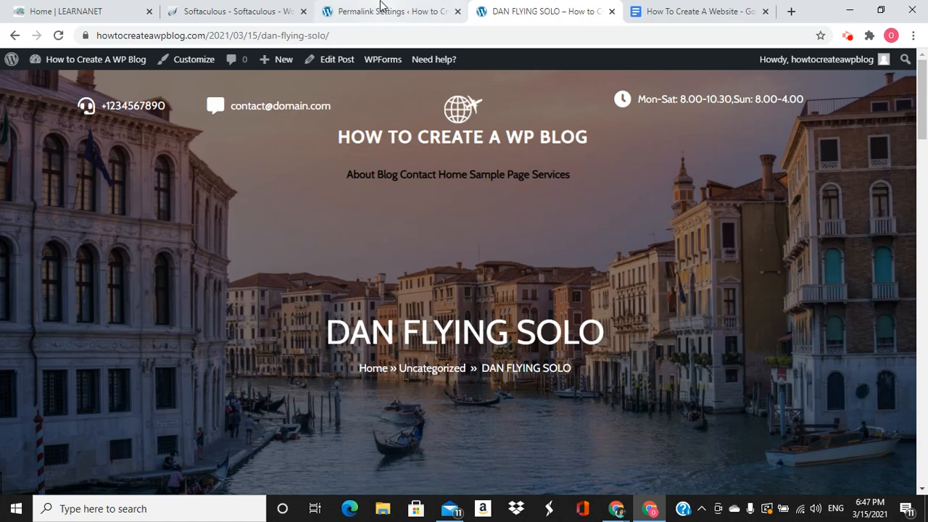
pyautogui.click(383, 9)
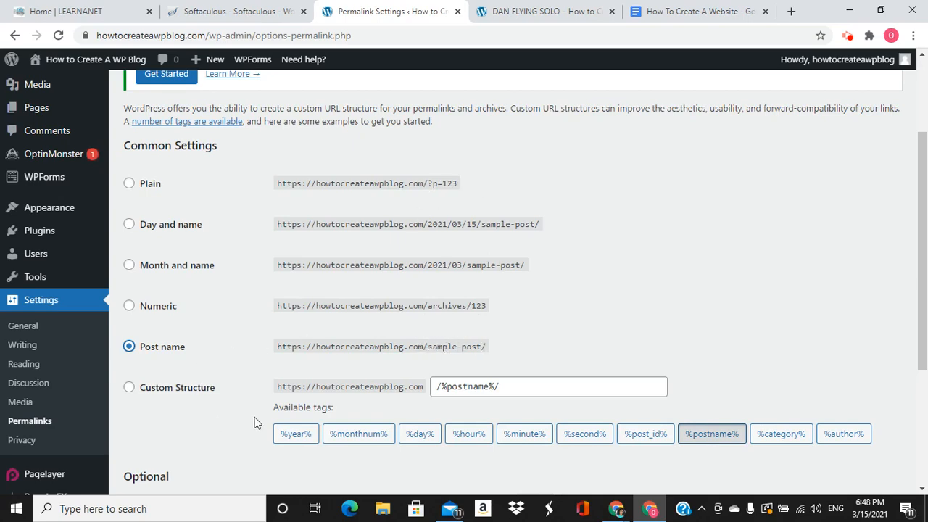
# Save the Post name permalink structure so the page reports 'Permalink structure updated.'
pyautogui.scroll(-2, 248, 377)
pyautogui.scroll(-2, 248, 373)
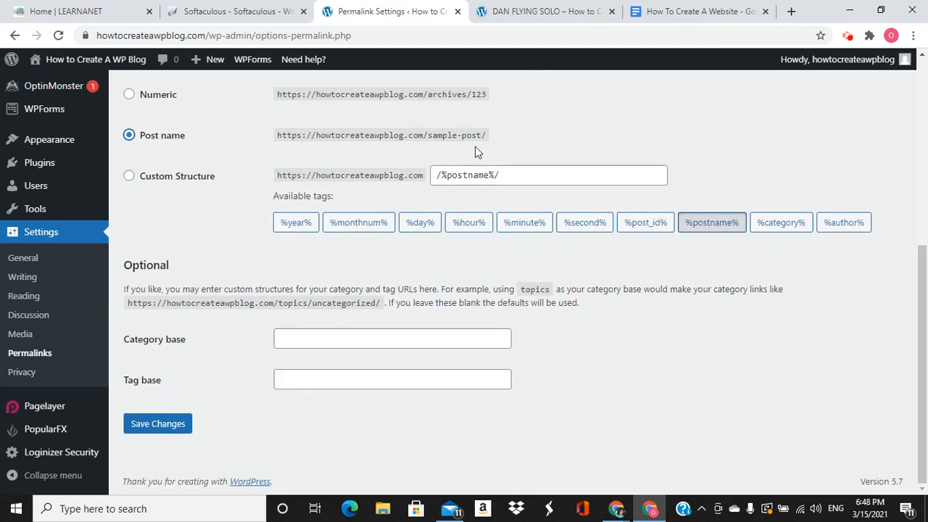
pyautogui.click(164, 420)
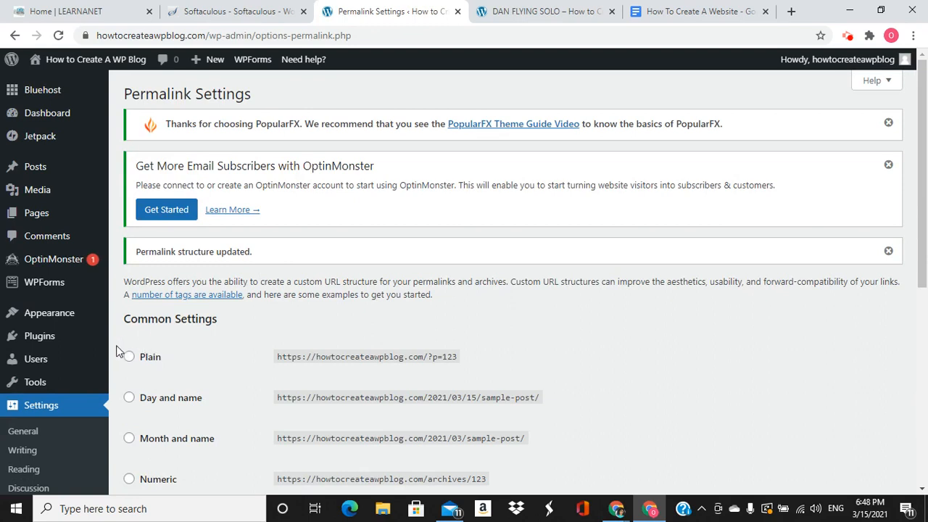
pyautogui.moveTo(51, 382)
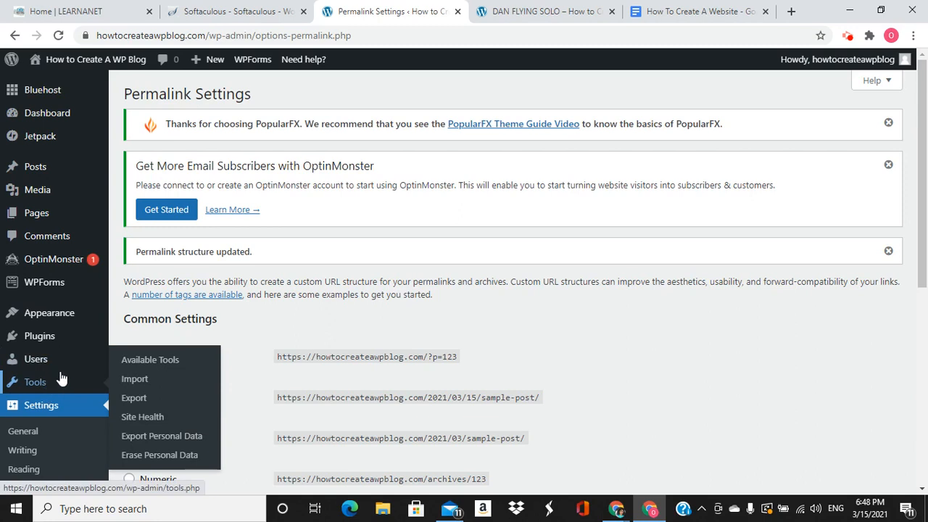
pyautogui.moveTo(41, 341)
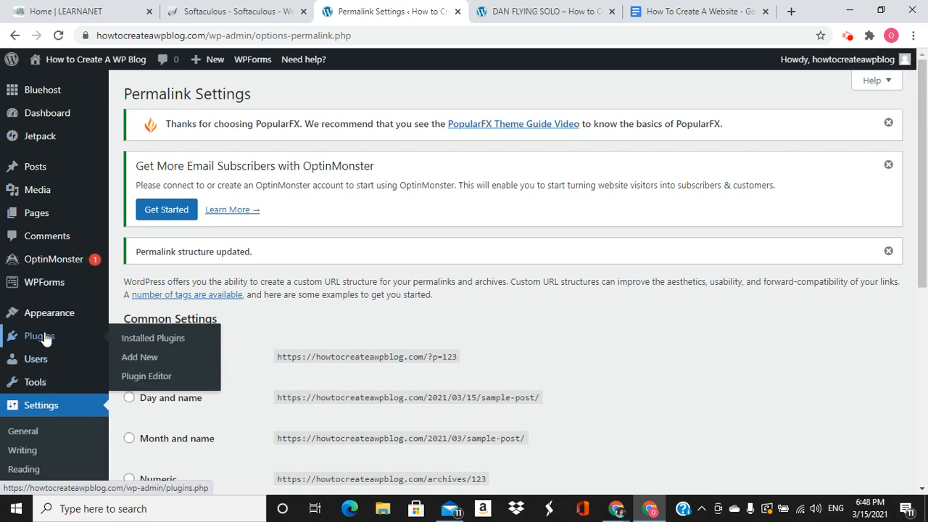
pyautogui.click(135, 342)
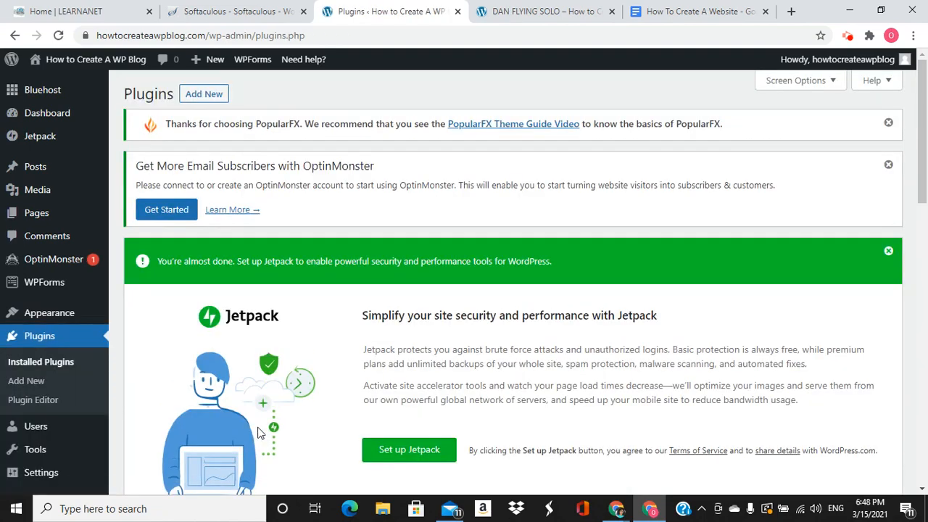
pyautogui.scroll(-10, 269, 406)
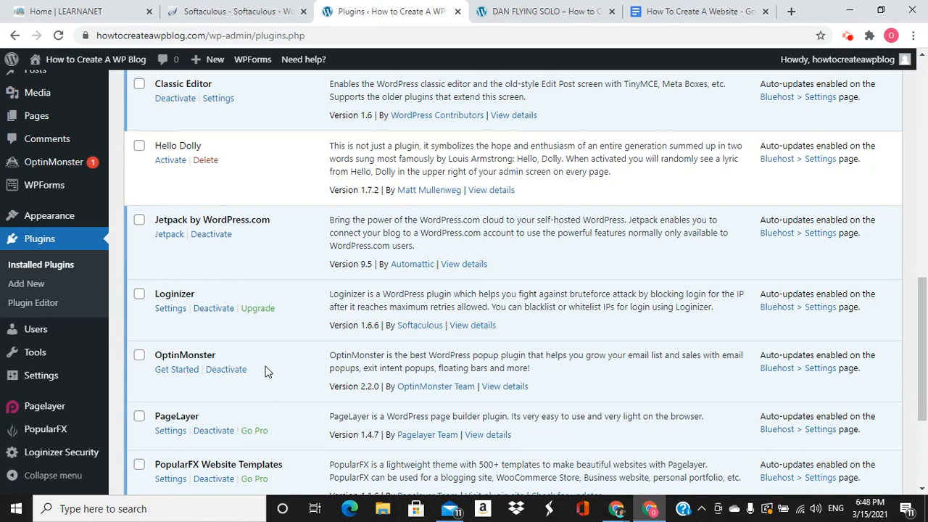
pyautogui.scroll(3, 267, 372)
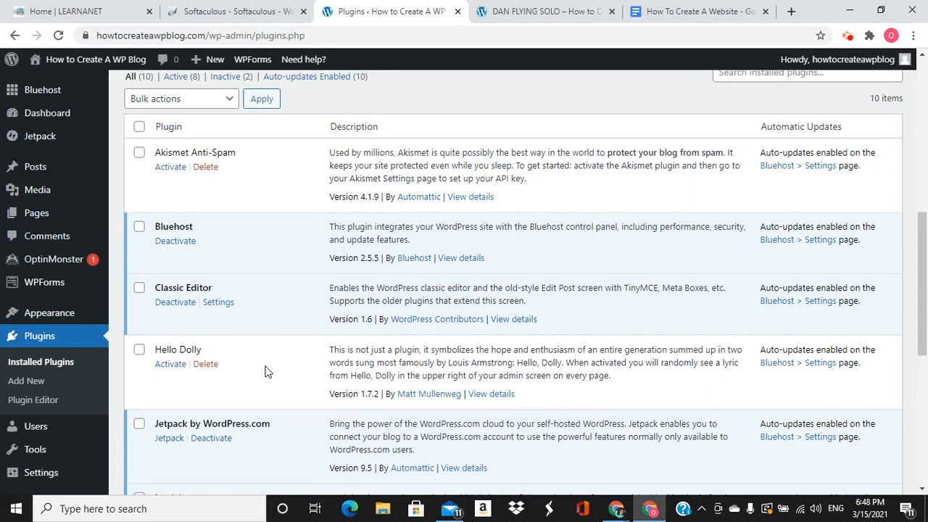
pyautogui.scroll(-2, 261, 371)
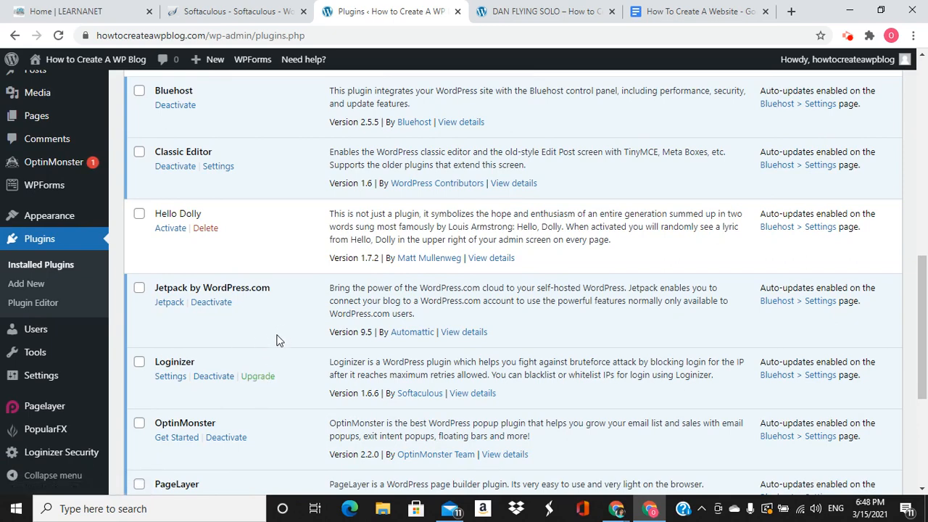
pyautogui.scroll(1, 272, 354)
pyautogui.scroll(4, 272, 353)
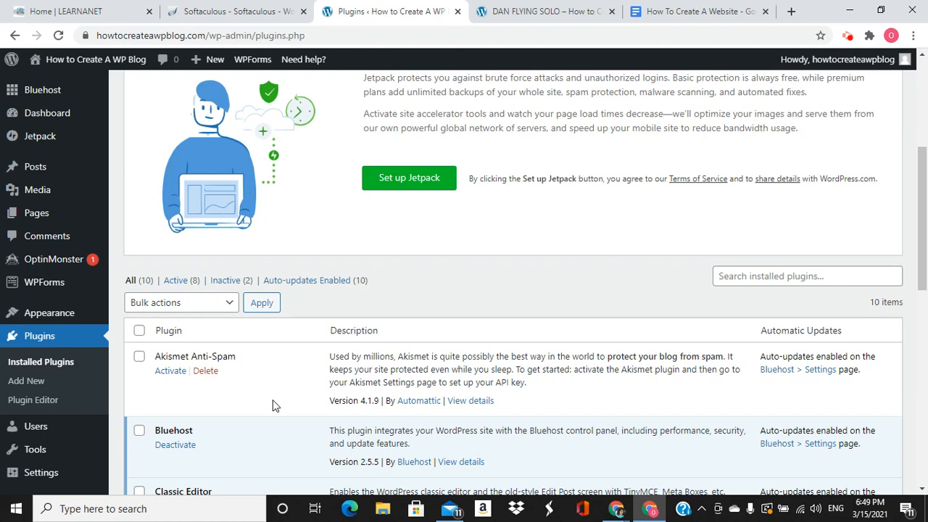
pyautogui.scroll(-3, 306, 353)
pyautogui.scroll(-3, 306, 346)
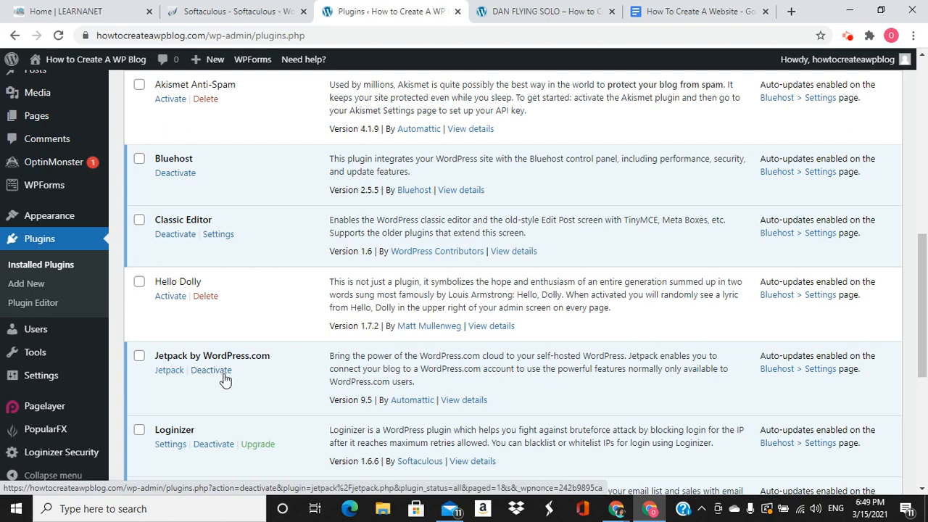
pyautogui.scroll(-3, 240, 382)
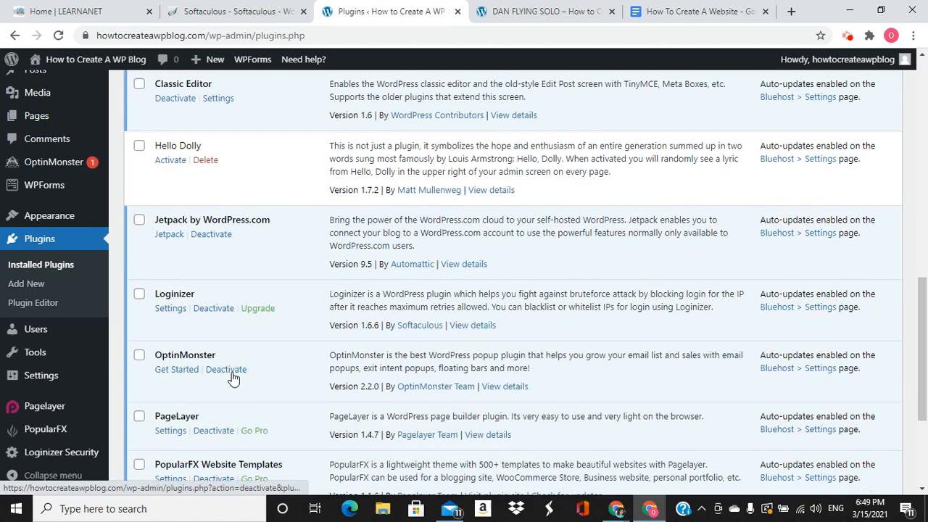
# Tick OptinMonster and Jetpack for deactivation, leaving the already inactive Hello Dolly unticked
pyautogui.click(139, 355)
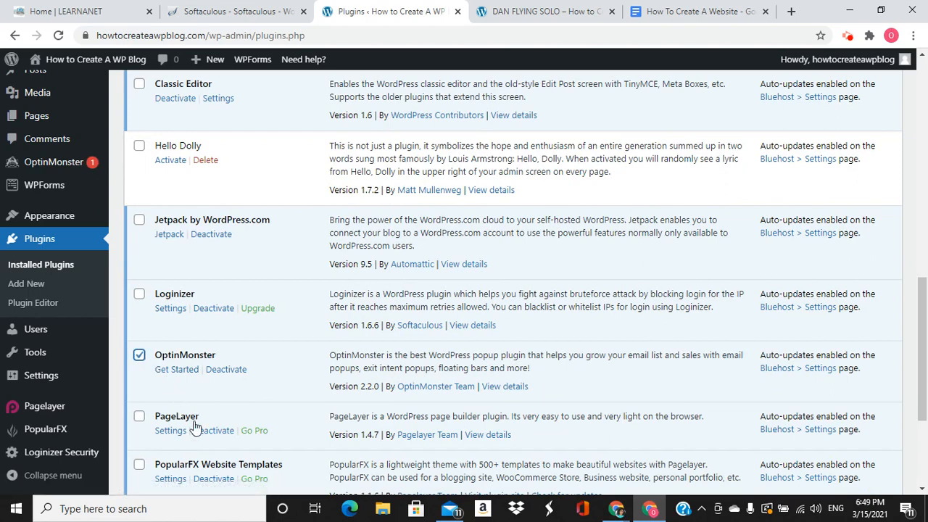
pyautogui.click(139, 220)
pyautogui.scroll(4, 177, 273)
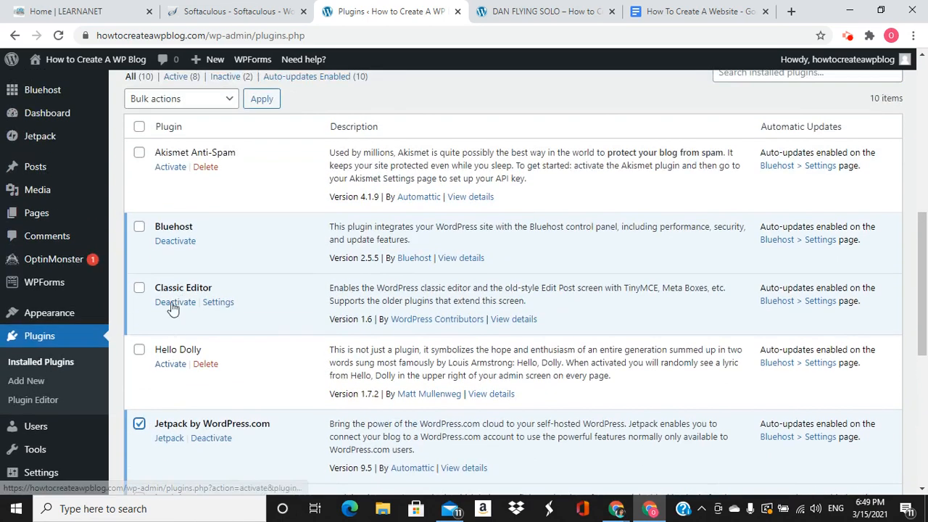
pyautogui.click(140, 349)
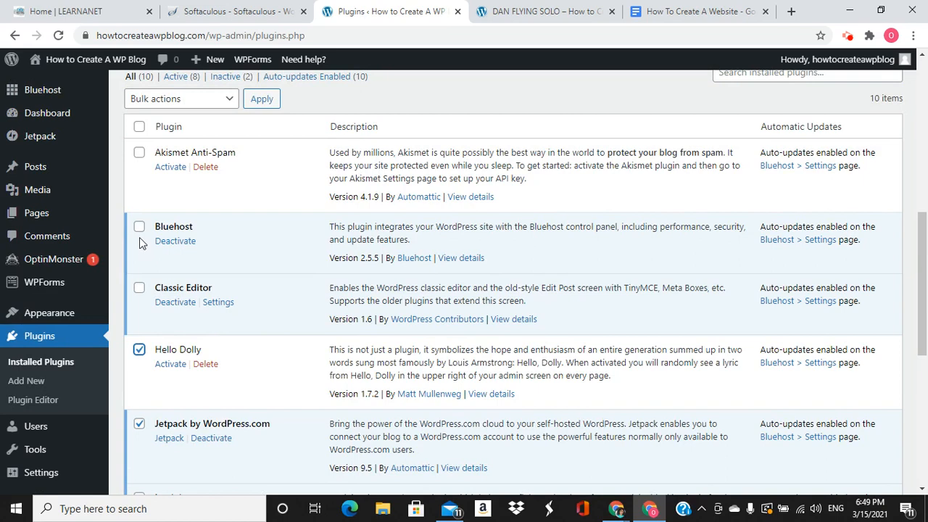
pyautogui.click(139, 351)
pyautogui.click(136, 232)
pyautogui.scroll(-3, 152, 270)
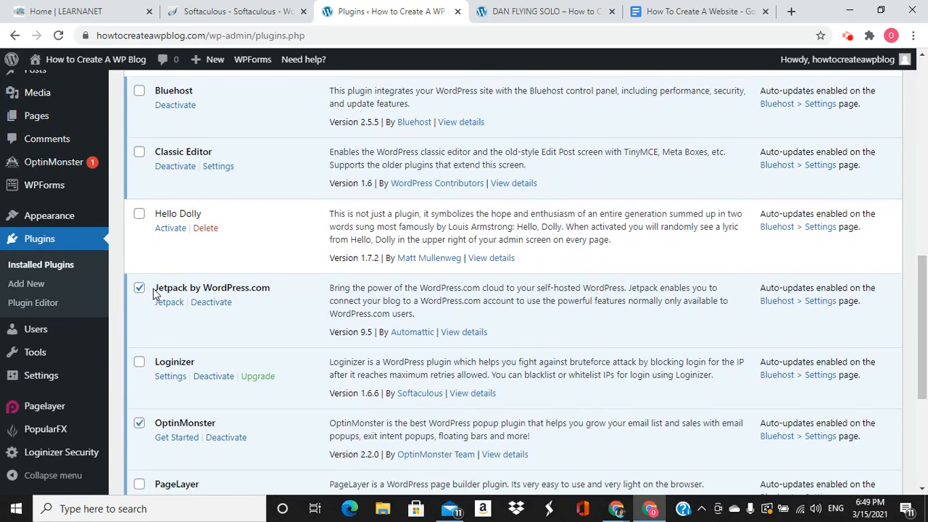
pyautogui.scroll(-3, 154, 291)
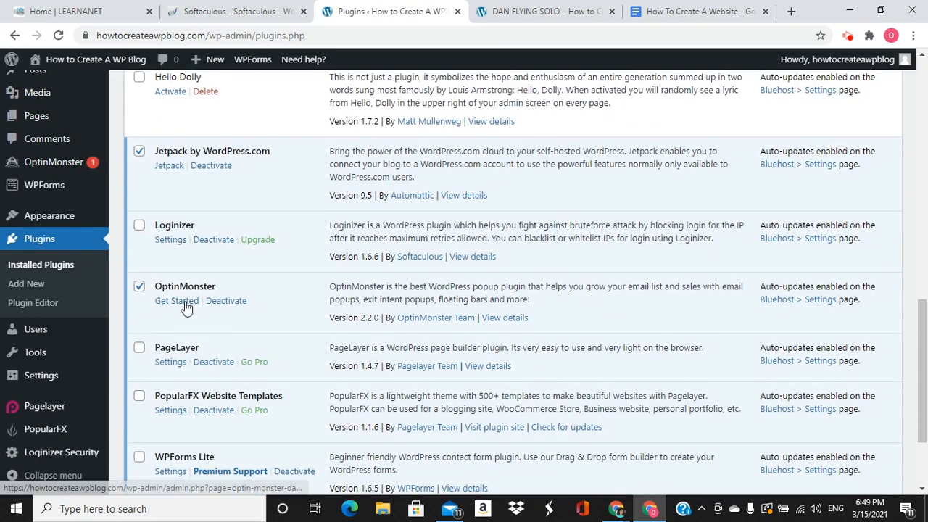
pyautogui.scroll(-3, 185, 307)
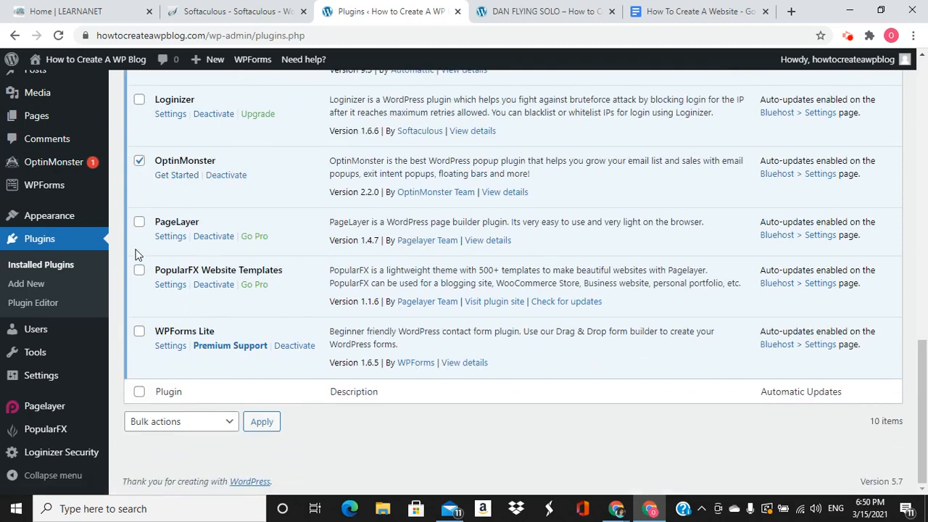
# Tick PageLayer and PopularFX Website Templates, then bulk-deactivate all ticked plugins
pyautogui.click(139, 223)
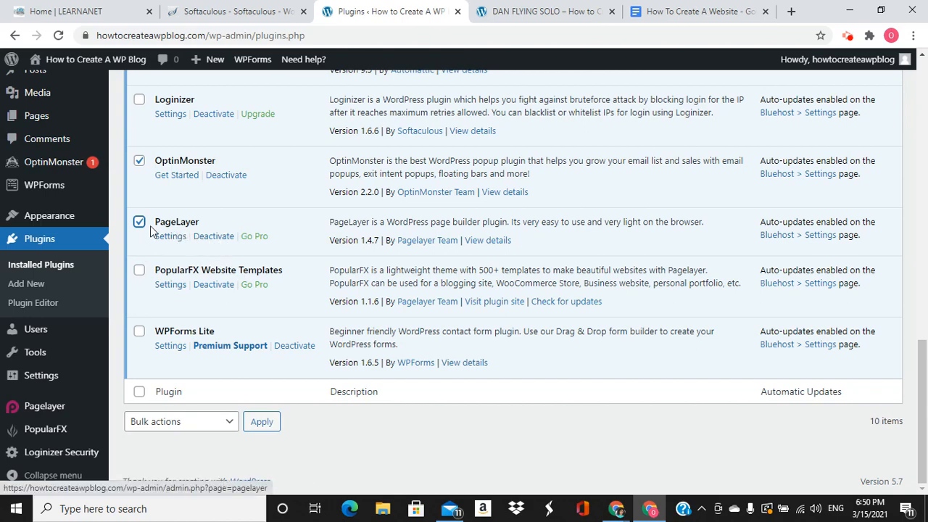
pyautogui.click(137, 272)
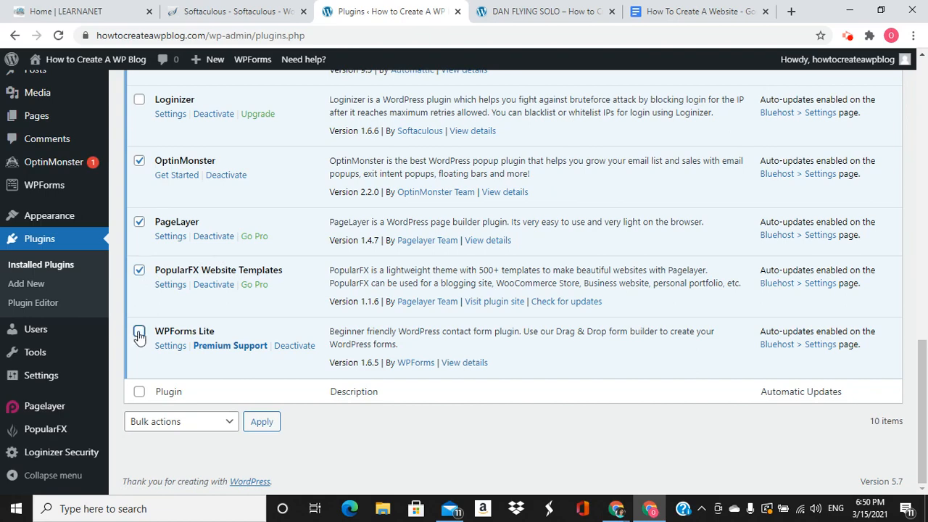
pyautogui.scroll(3, 137, 338)
pyautogui.scroll(2, 143, 336)
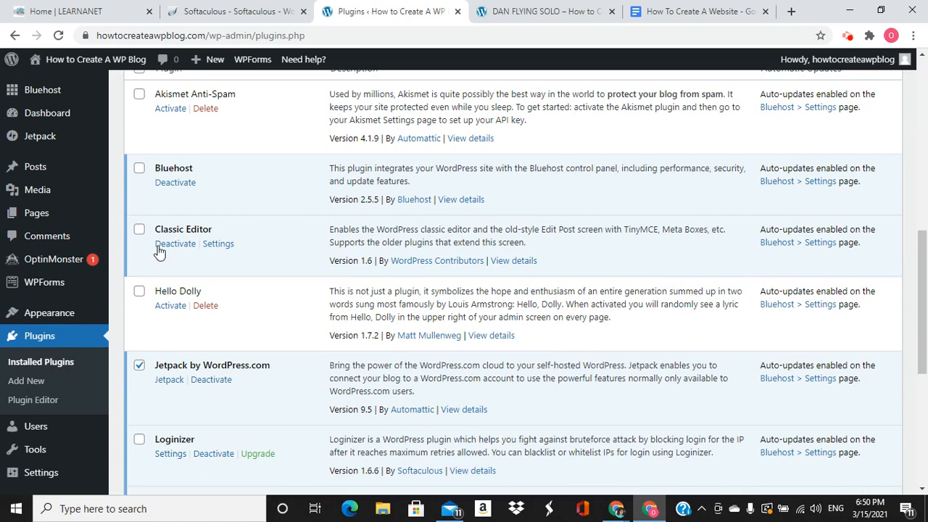
pyautogui.scroll(2, 153, 247)
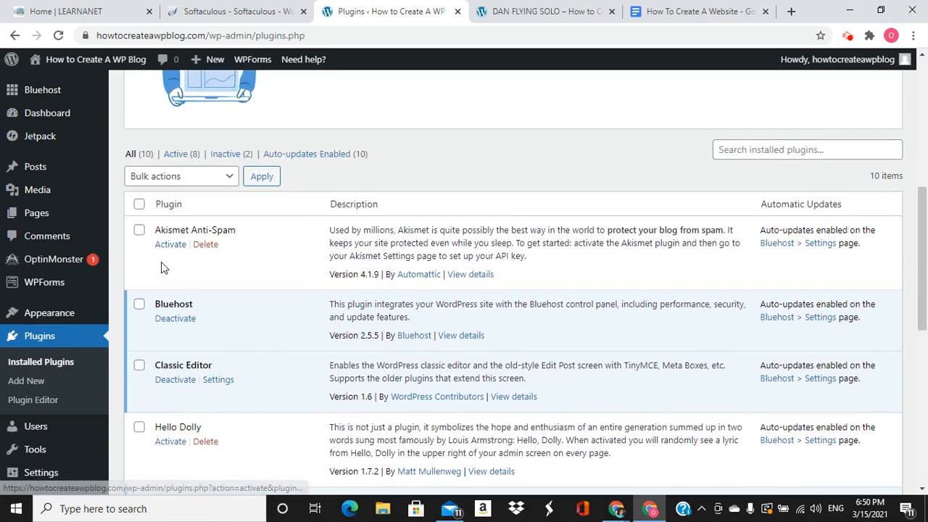
pyautogui.click(206, 180)
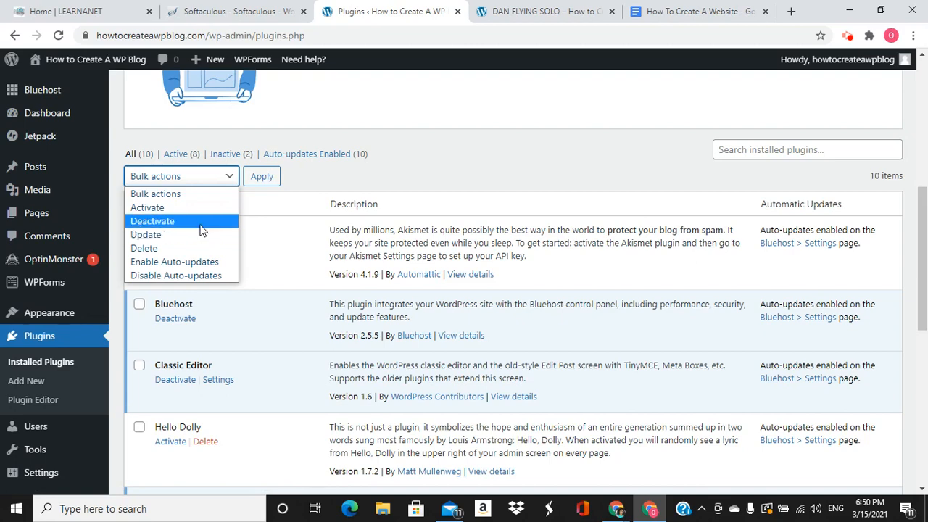
pyautogui.click(201, 221)
pyautogui.click(260, 177)
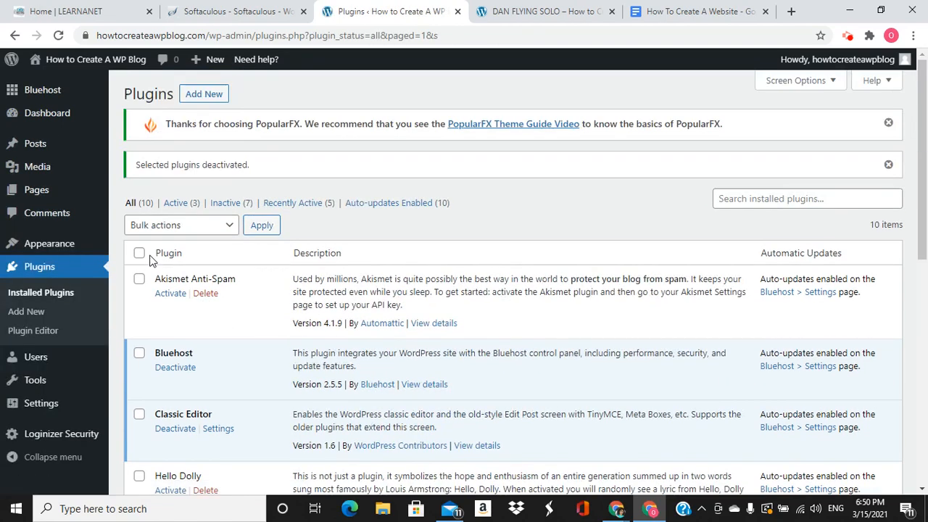
# Tick Akismet, Hello Dolly, Jetpack, OptinMonster, PageLayer, WPForms Lite and PopularFX Website Templates for deletion
pyautogui.click(138, 279)
pyautogui.scroll(-3, 191, 331)
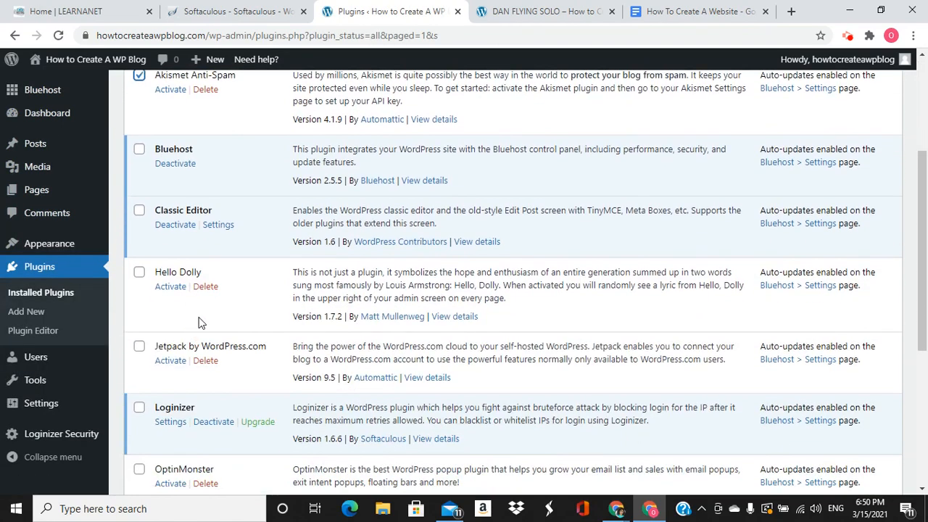
pyautogui.click(140, 275)
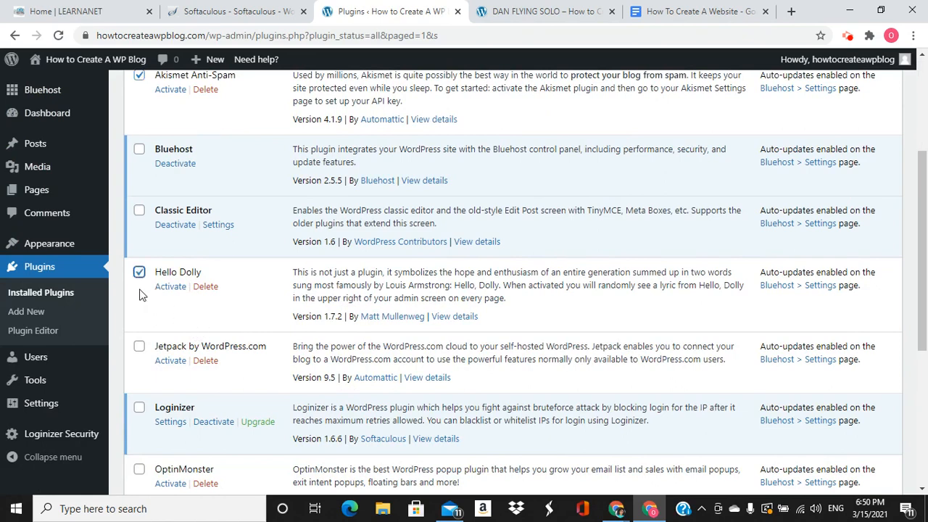
pyautogui.click(138, 346)
pyautogui.scroll(-3, 138, 347)
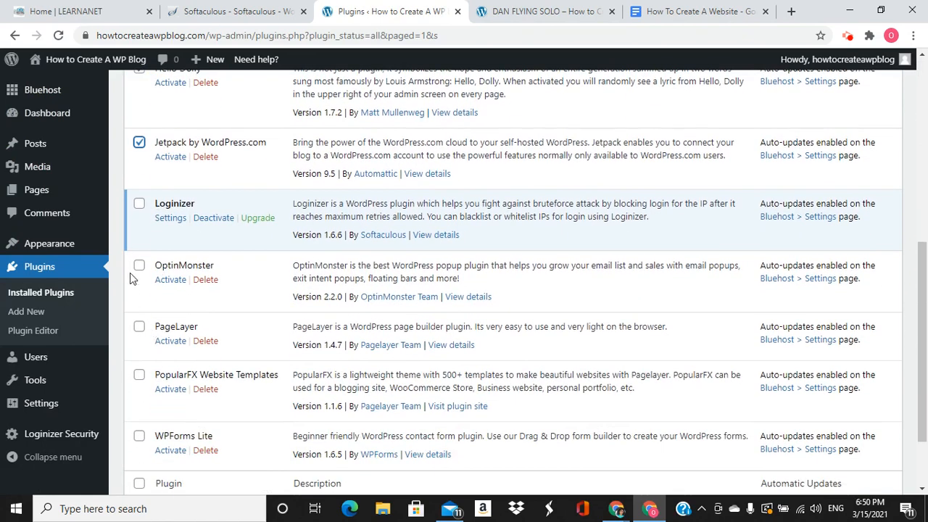
pyautogui.click(139, 265)
pyautogui.click(139, 327)
pyautogui.click(138, 436)
pyautogui.click(139, 375)
pyautogui.scroll(-2, 254, 371)
pyautogui.click(261, 421)
pyautogui.scroll(5, 198, 168)
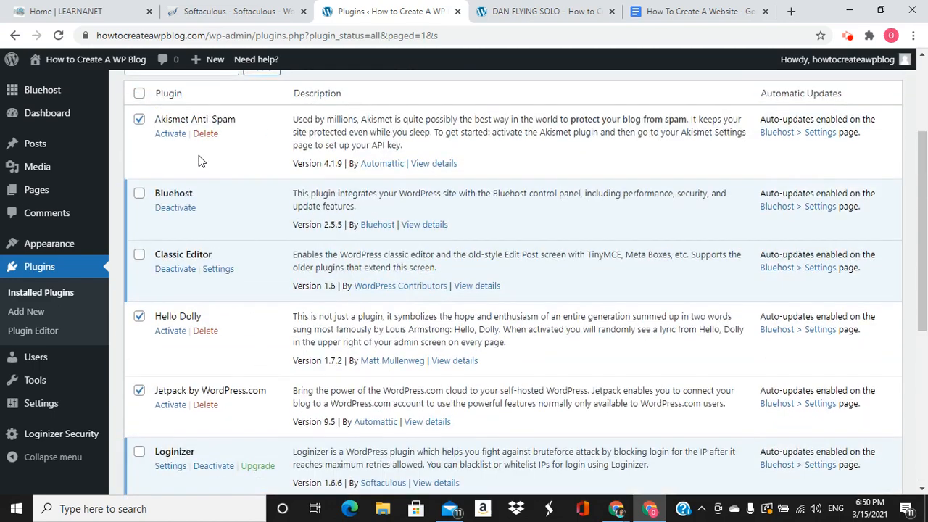
# Bulk-delete the seven ticked plugins and confirm, leaving Bluehost, Classic Editor and Loginizer
pyautogui.click(219, 203)
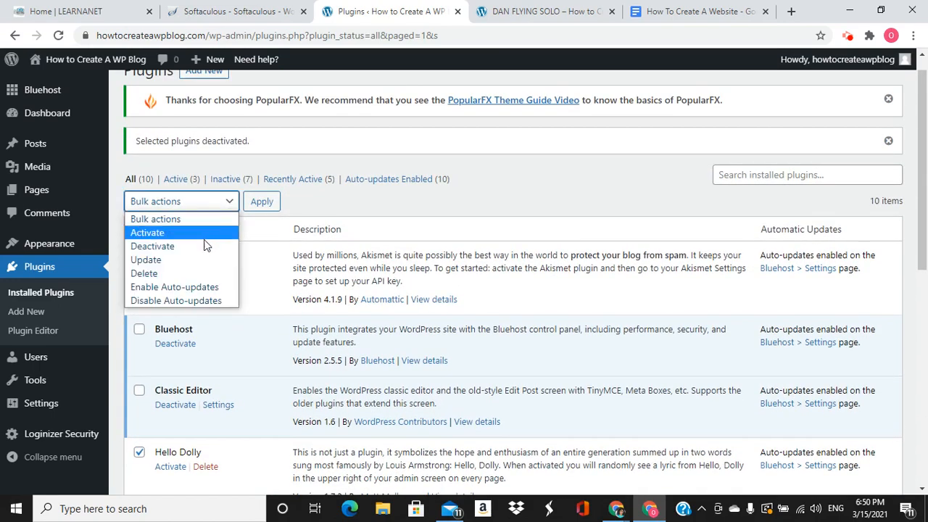
pyautogui.click(194, 273)
pyautogui.click(260, 203)
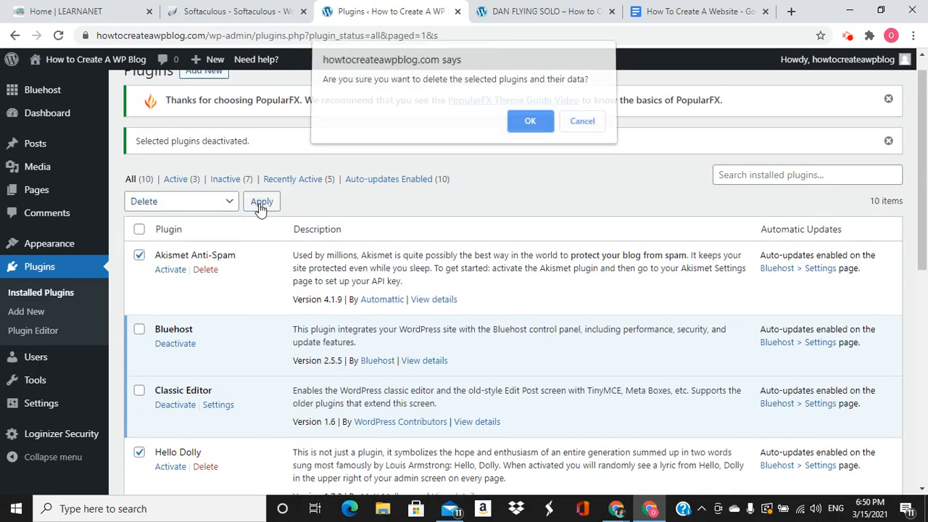
pyautogui.click(530, 126)
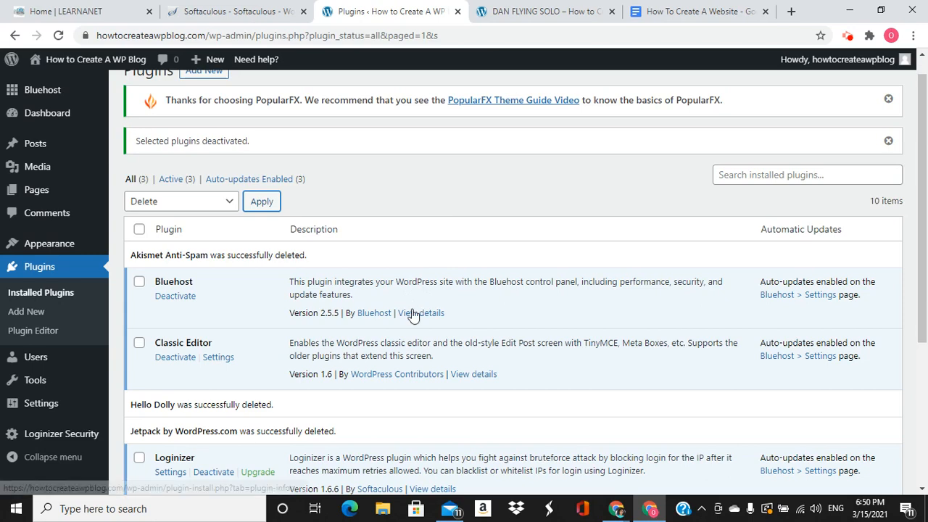
pyautogui.scroll(-1, 413, 316)
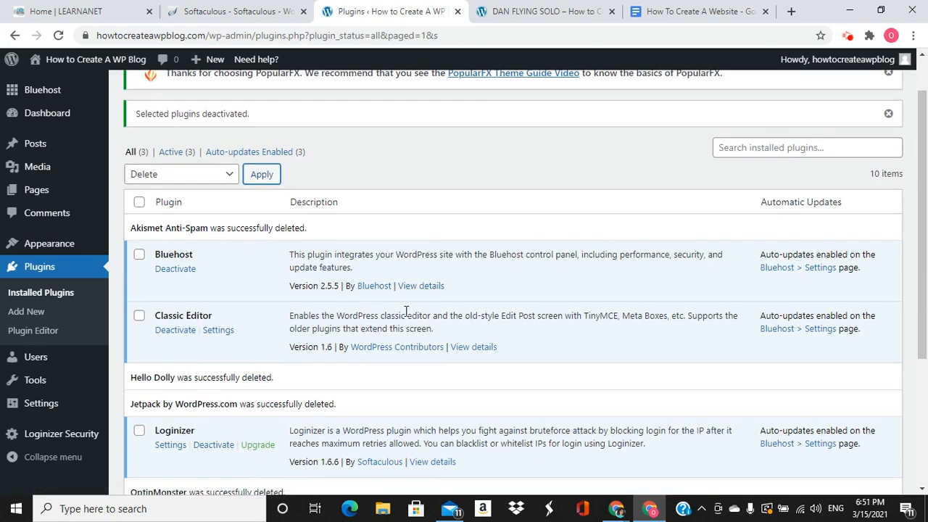
pyautogui.scroll(-5, 336, 330)
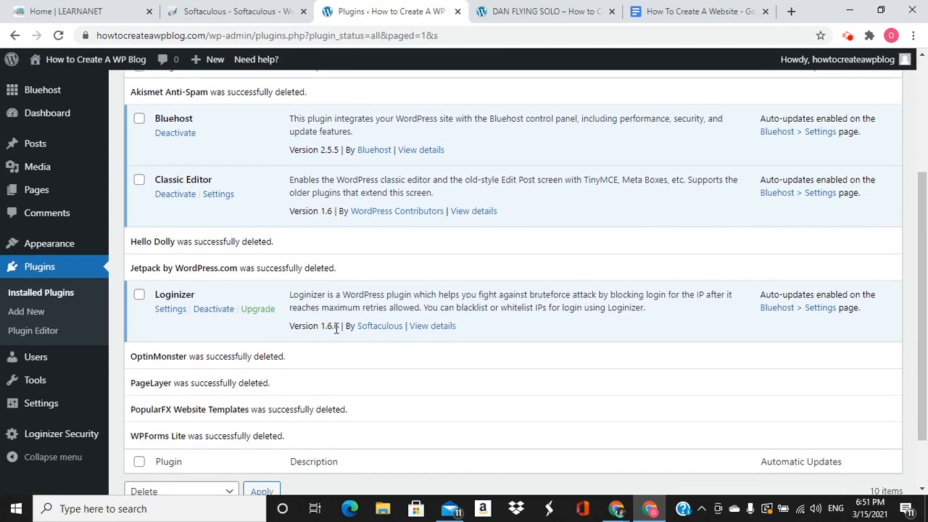
pyautogui.scroll(5, 338, 327)
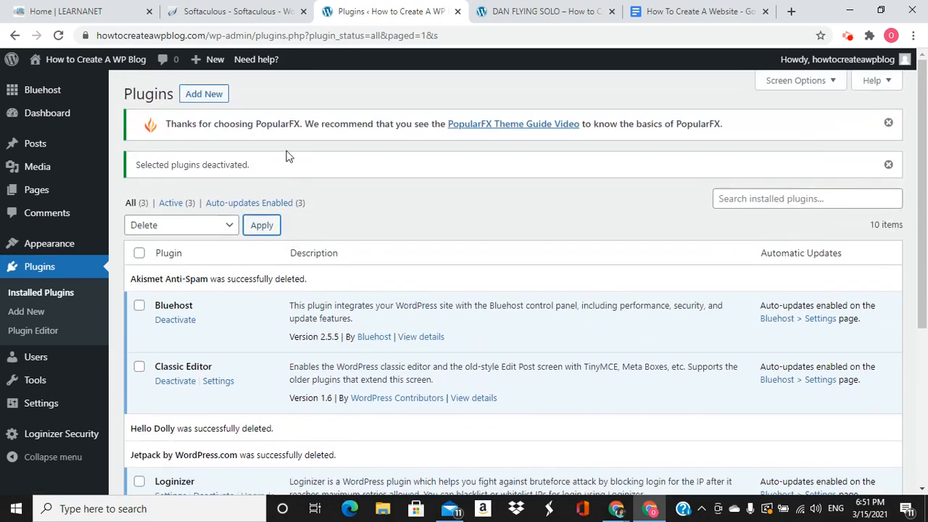
# Search the plugin directory for 'seo', then install and activate Yoast SEO
pyautogui.click(206, 98)
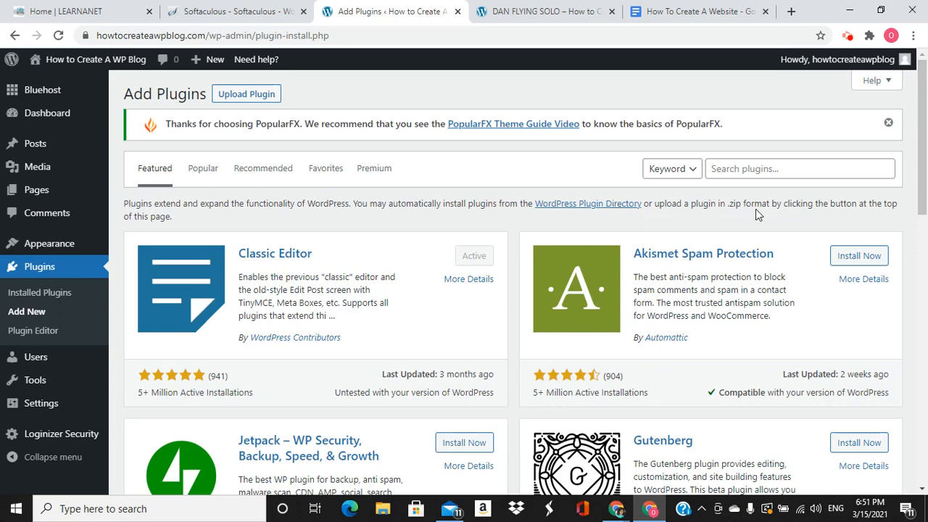
pyautogui.click(750, 169)
pyautogui.write('seo')
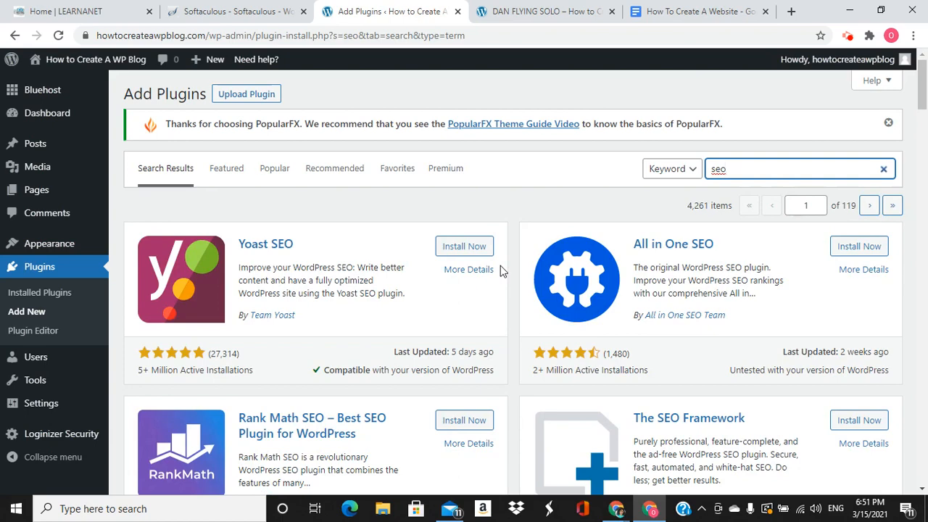
pyautogui.click(468, 248)
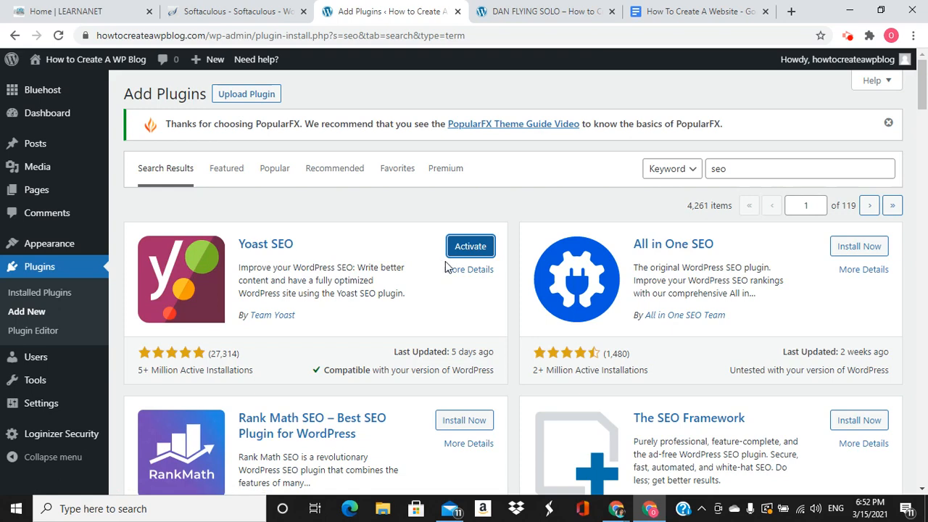
pyautogui.click(471, 254)
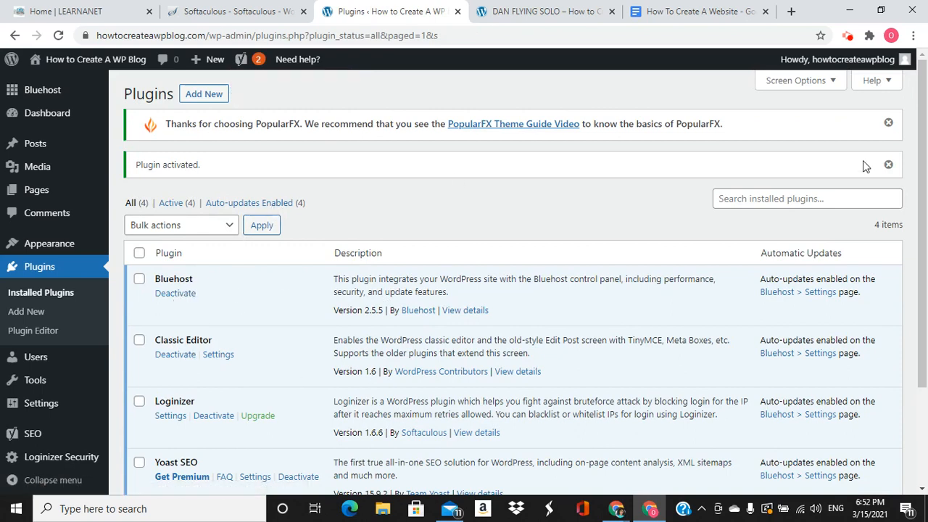
pyautogui.click(218, 95)
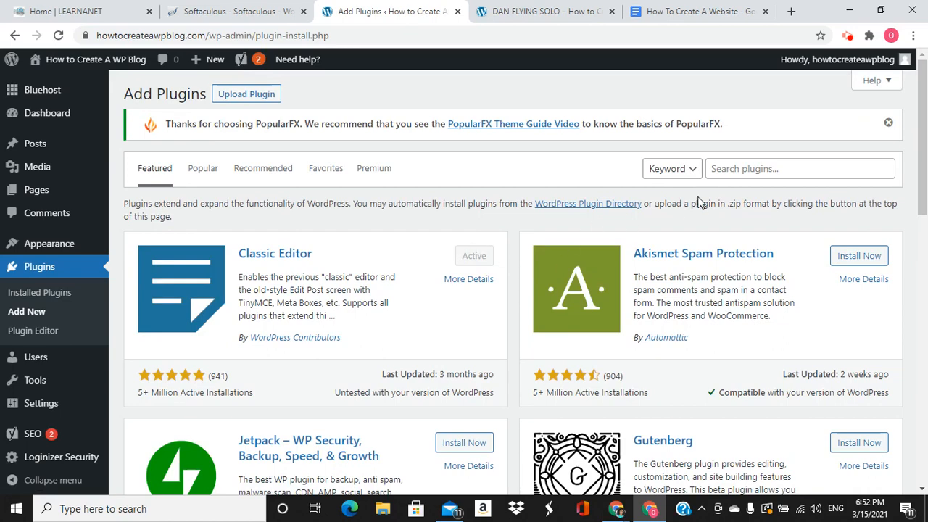
# Search plugins for 'security' and install Wordfence Security – Firewall & Malware Scan
pyautogui.click(742, 173)
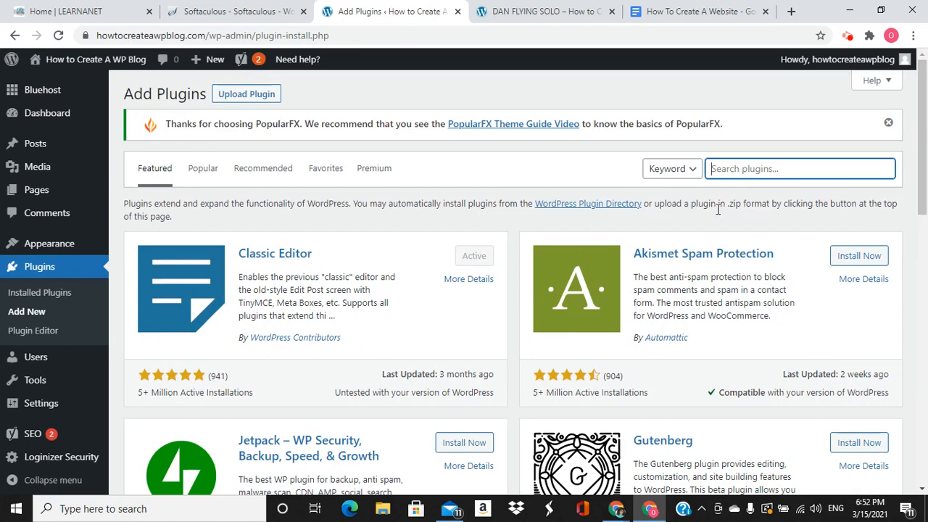
pyautogui.write('security')
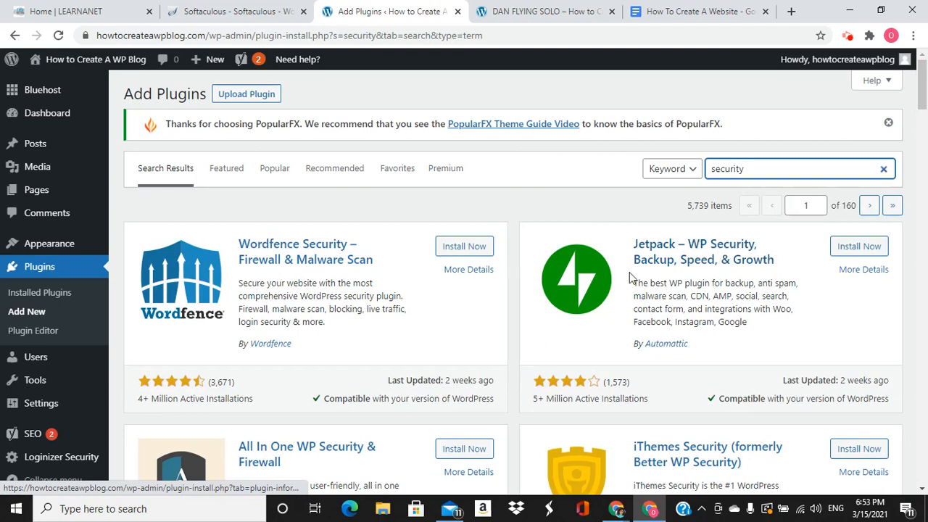
pyautogui.scroll(-2, 472, 325)
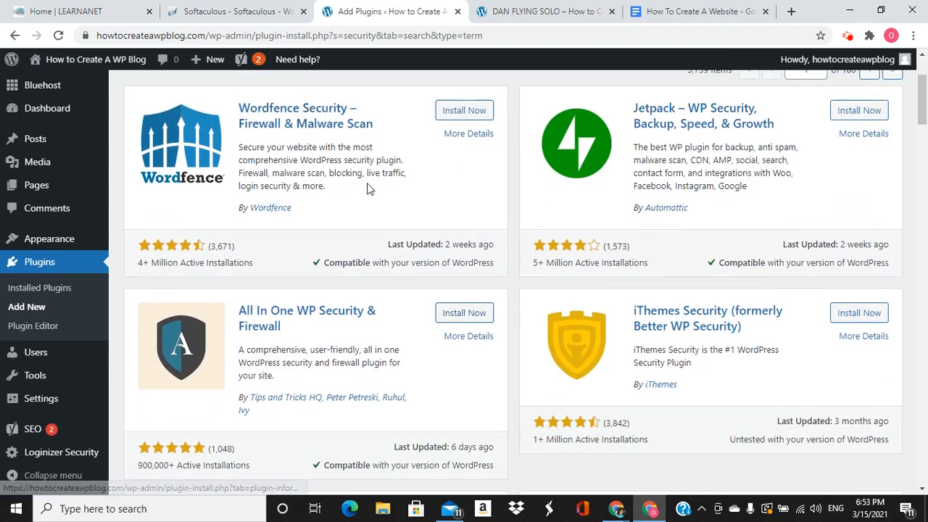
pyautogui.scroll(-3, 514, 255)
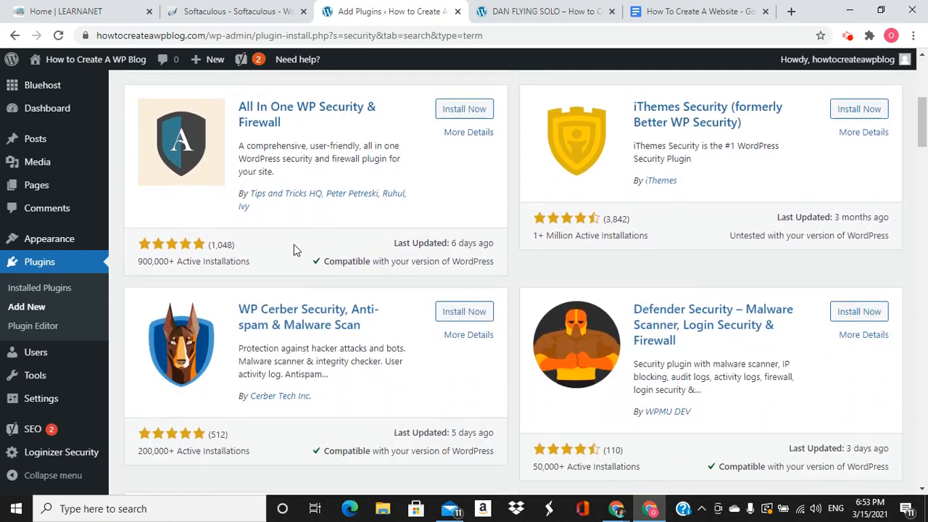
pyautogui.scroll(-1, 314, 259)
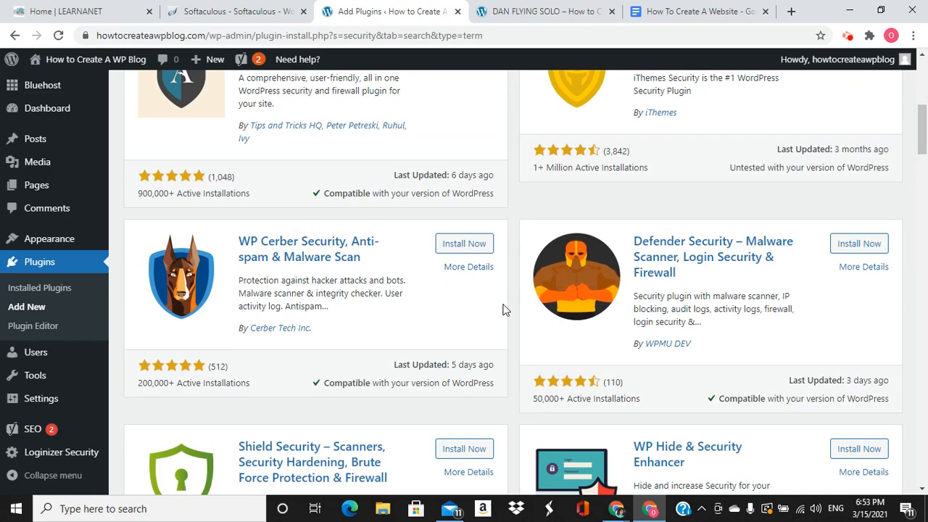
pyautogui.scroll(6, 506, 312)
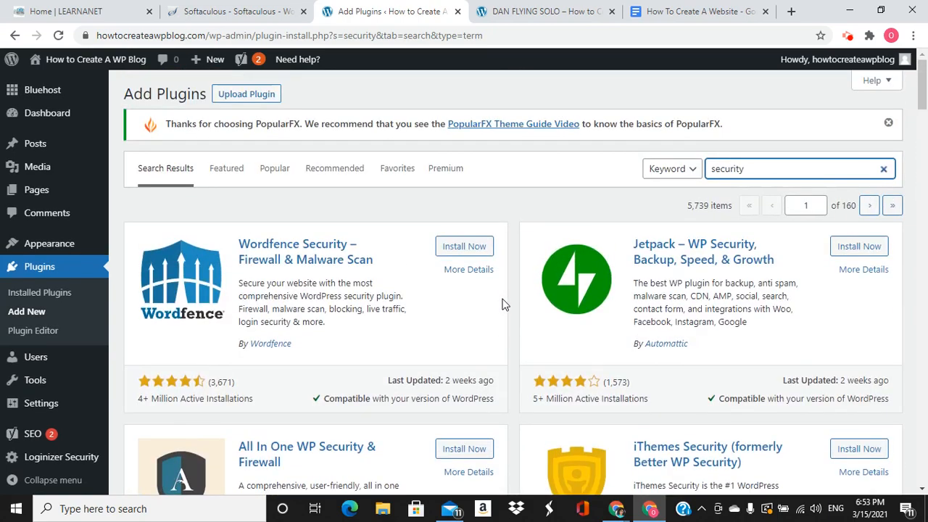
pyautogui.click(468, 250)
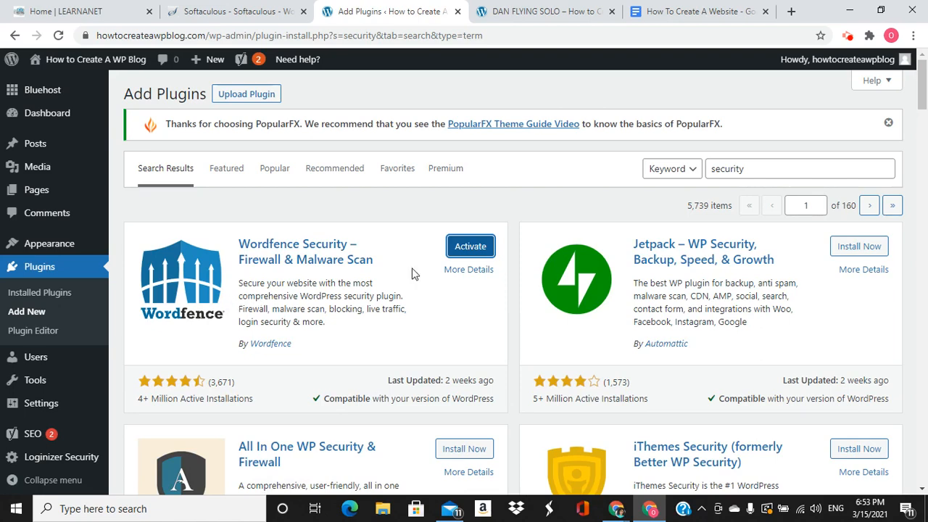
pyautogui.click(750, 168)
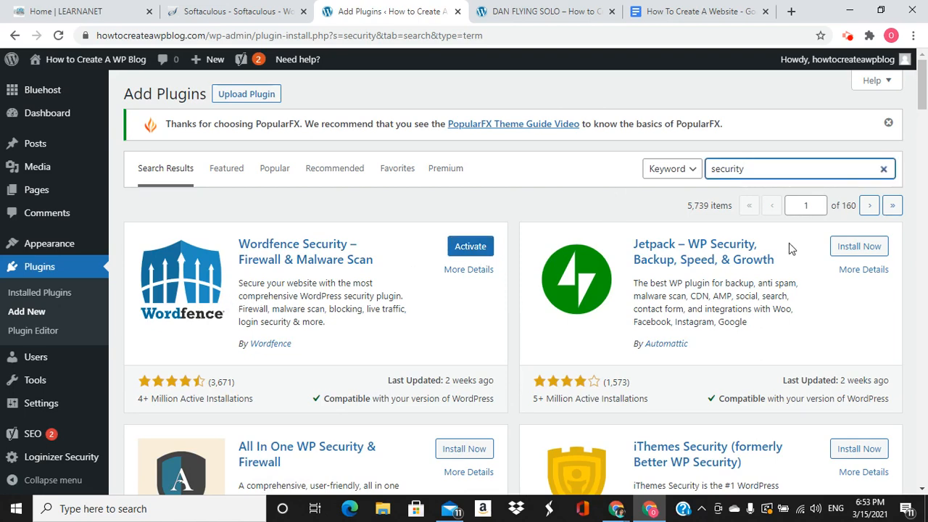
# Search 'social media', then install and activate the Social Media Share Buttons plugin
pyautogui.press('BackSpace')
pyautogui.press('BackSpace')
pyautogui.press('BackSpace')
pyautogui.press('BackSpace')
pyautogui.press('BackSpace')
pyautogui.press('BackSpace')
pyautogui.press('BackSpace')
pyautogui.write('social')
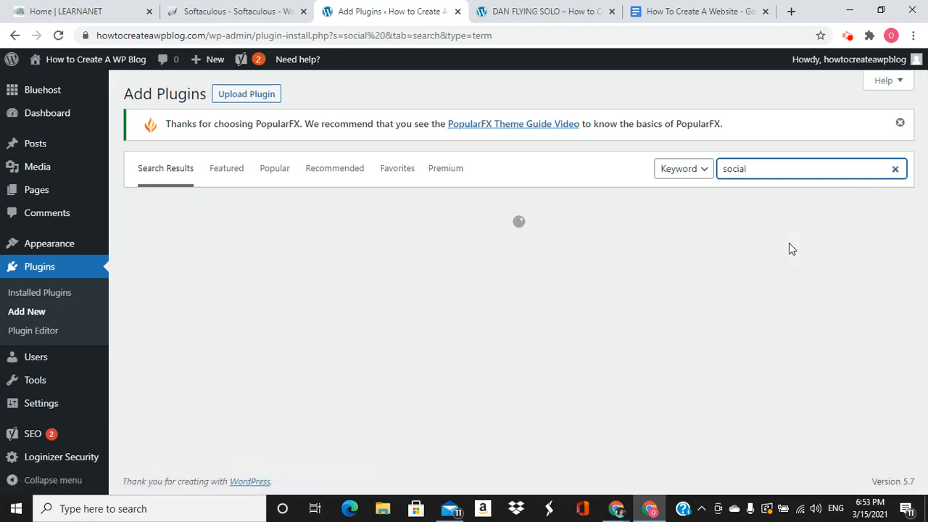
pyautogui.write(' media')
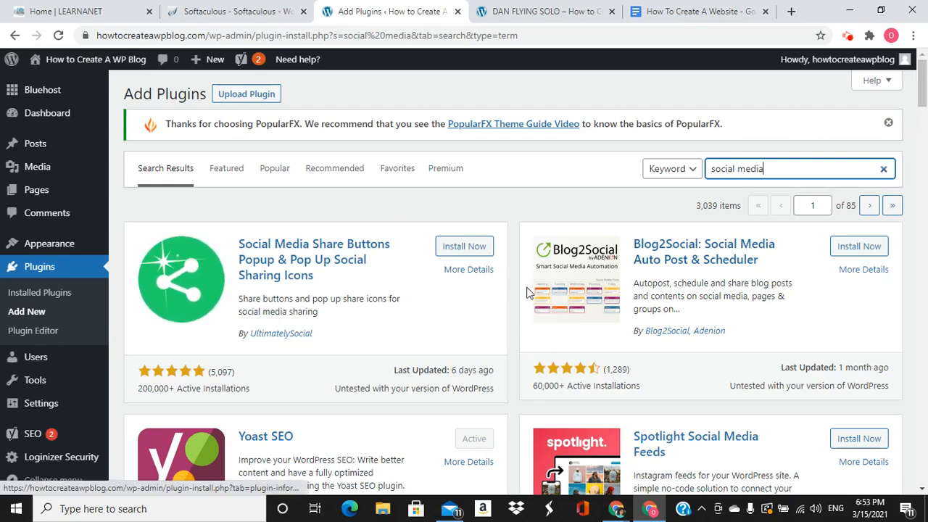
pyautogui.scroll(-2, 536, 297)
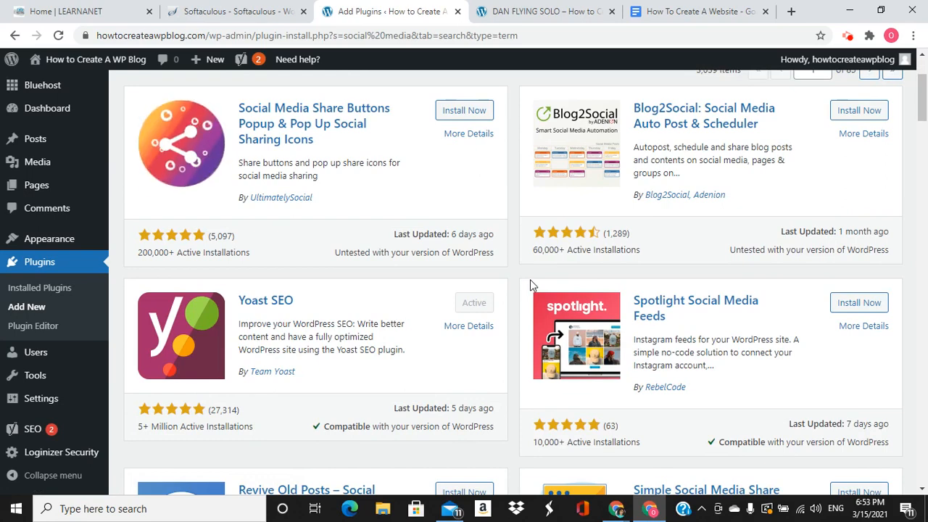
pyautogui.scroll(2, 520, 282)
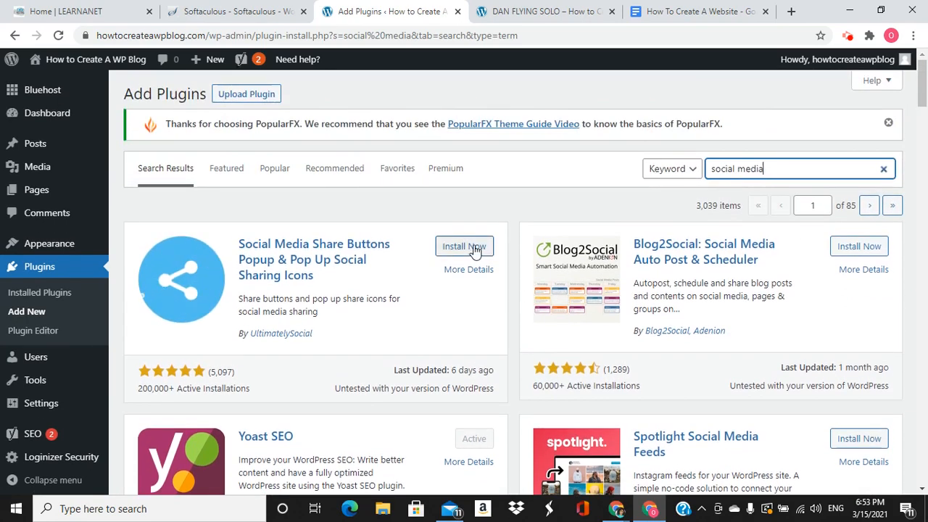
pyautogui.click(476, 248)
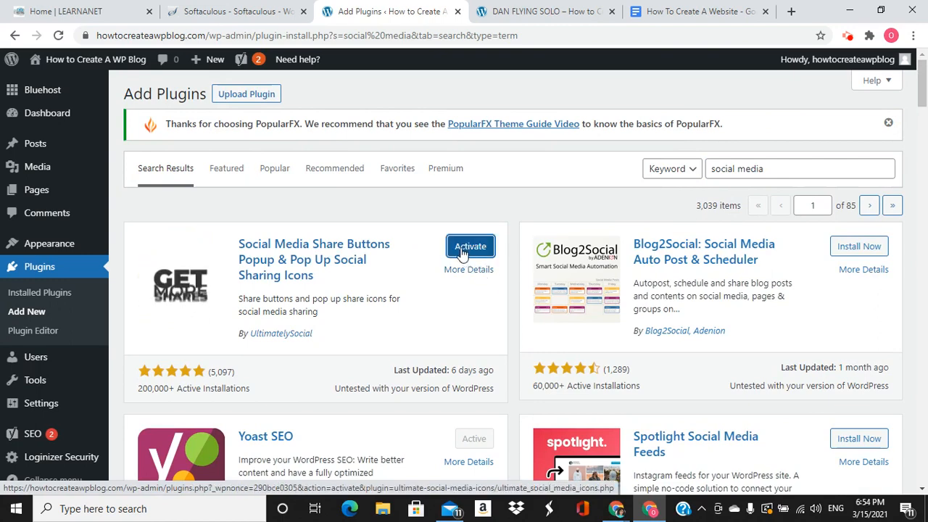
pyautogui.click(466, 246)
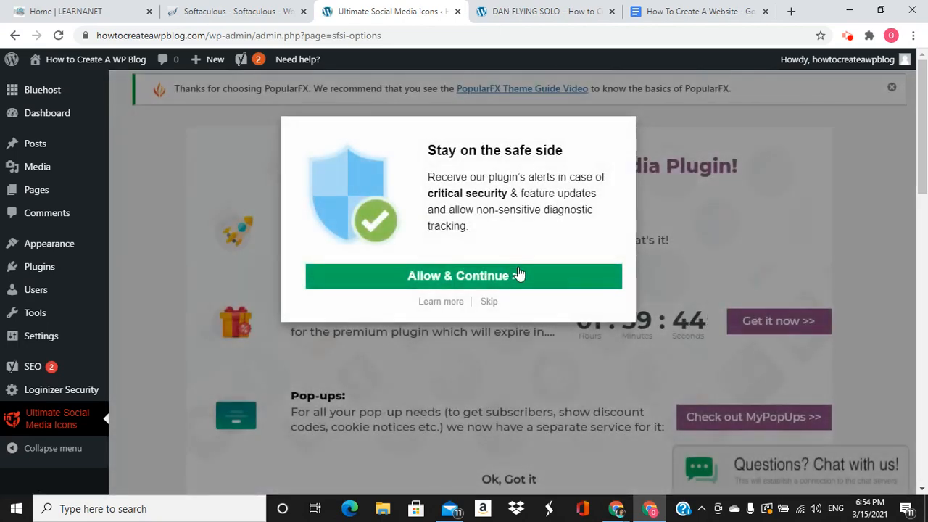
# Skip the plugin's opt-in prompt and expand question 1 about which icons to show
pyautogui.click(491, 302)
pyautogui.scroll(-6, 497, 329)
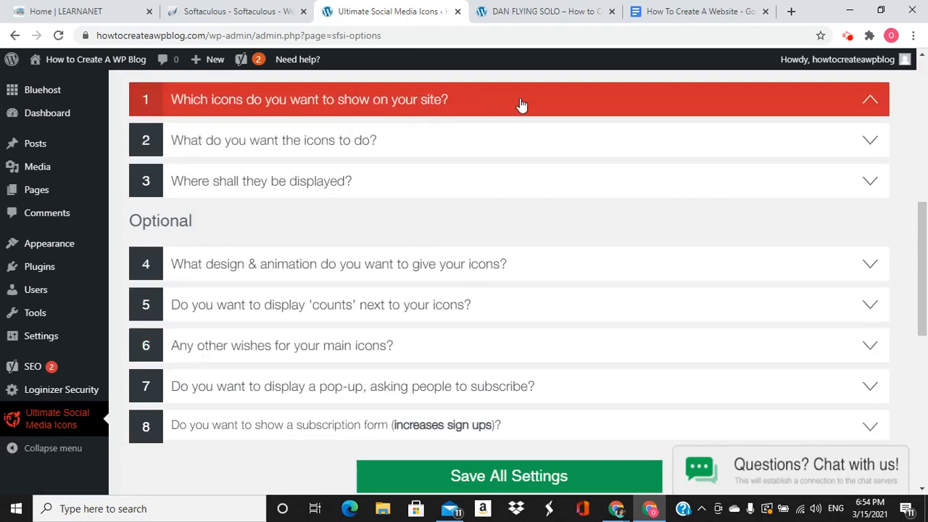
pyautogui.click(528, 106)
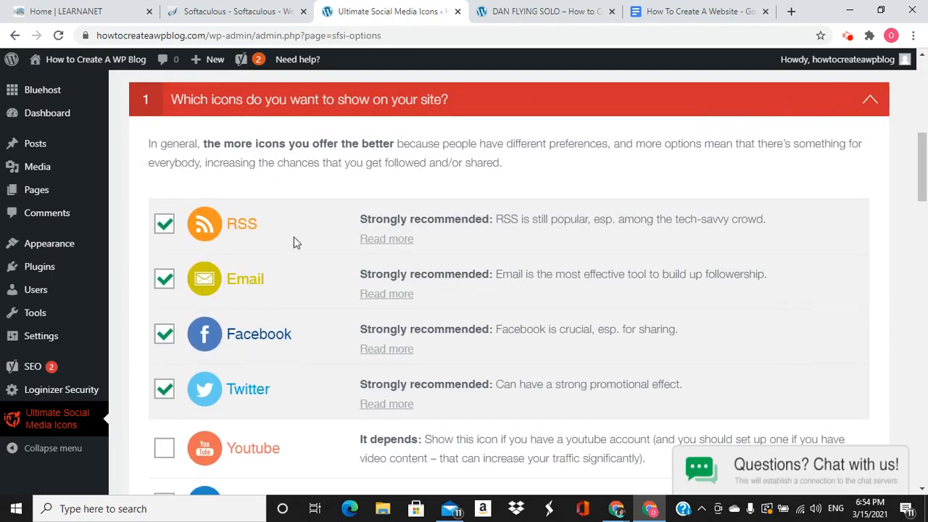
pyautogui.scroll(-3, 290, 275)
pyautogui.scroll(7, 559, 326)
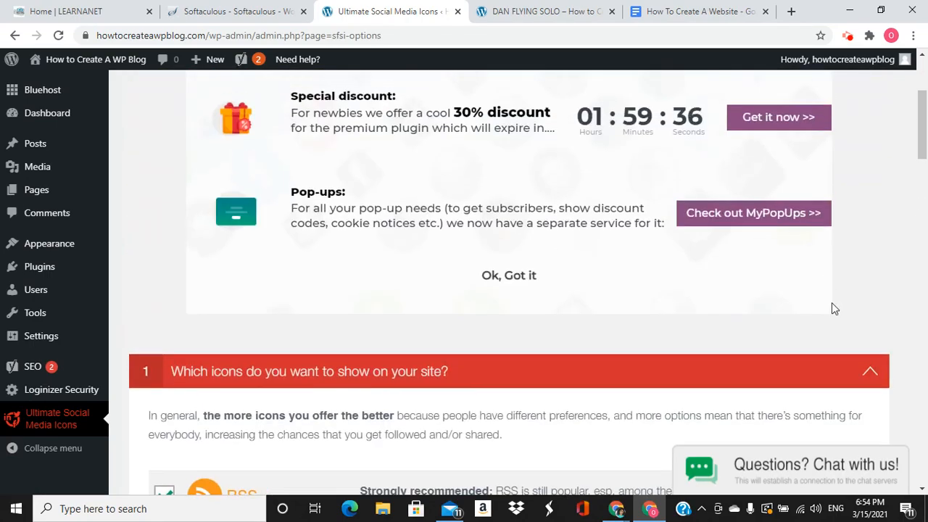
# Collapse the icon choice question and open question 3 about where icons display
pyautogui.click(873, 370)
pyautogui.scroll(-3, 526, 362)
pyautogui.click(517, 355)
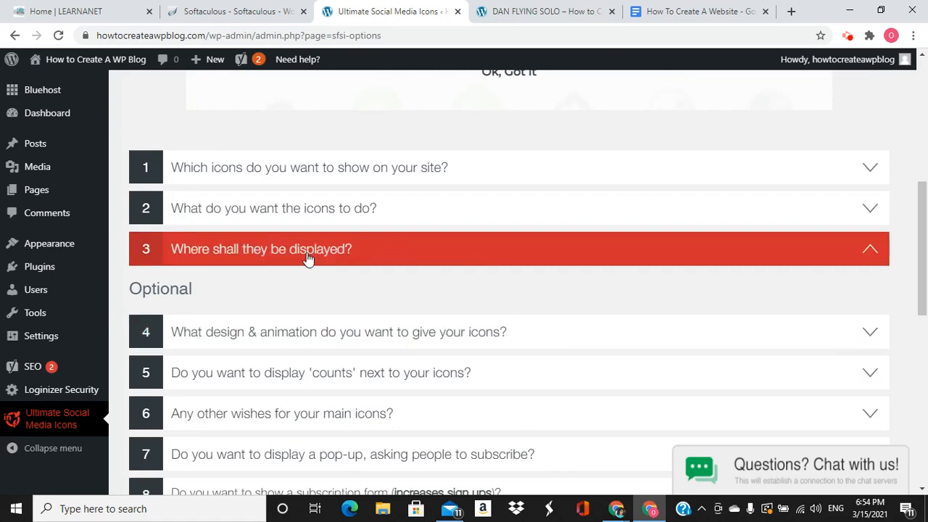
pyautogui.moveTo(26, 269)
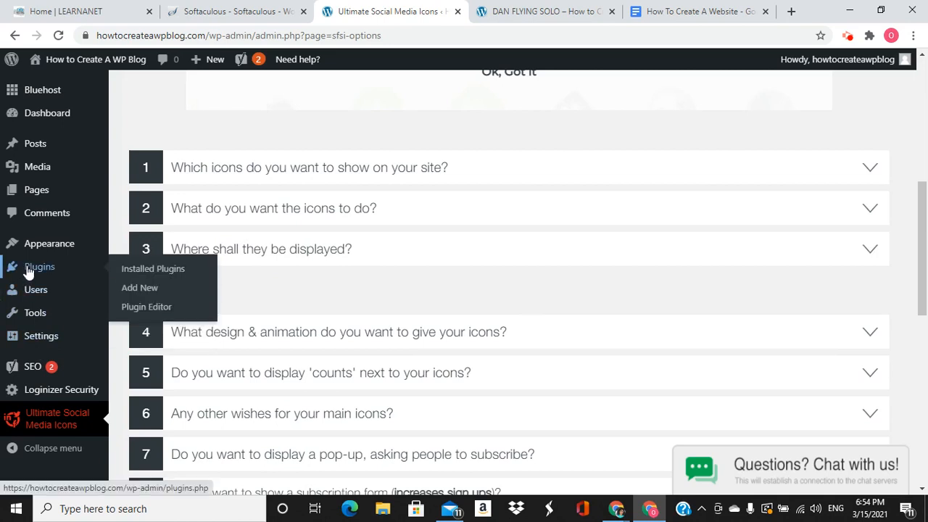
# On the Add Plugins page, search the plugin directory for 'chat'
pyautogui.click(157, 289)
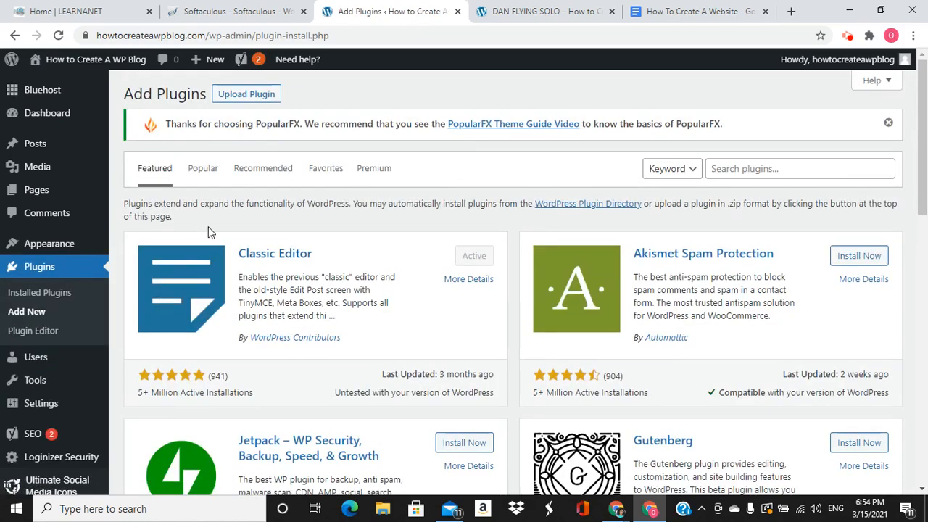
pyautogui.click(750, 169)
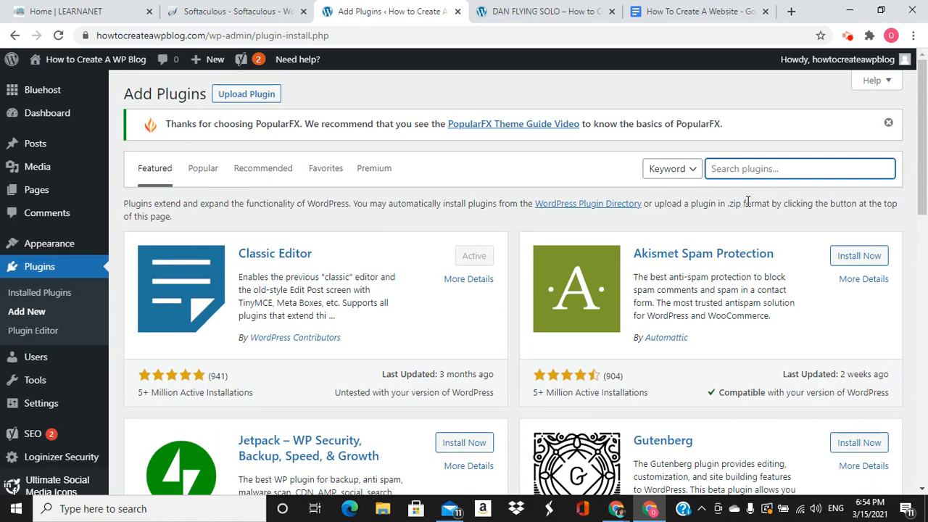
pyautogui.write('s')
pyautogui.press('BackSpace')
pyautogui.write('chat')
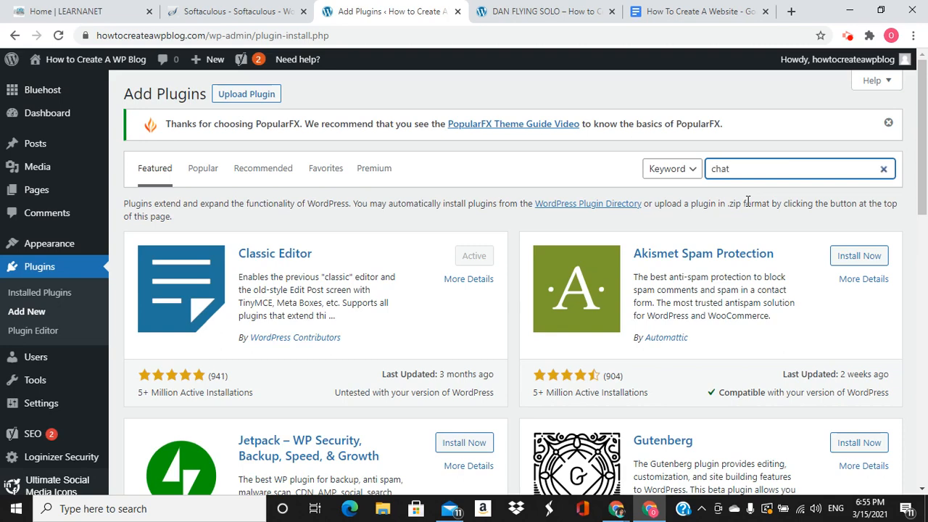
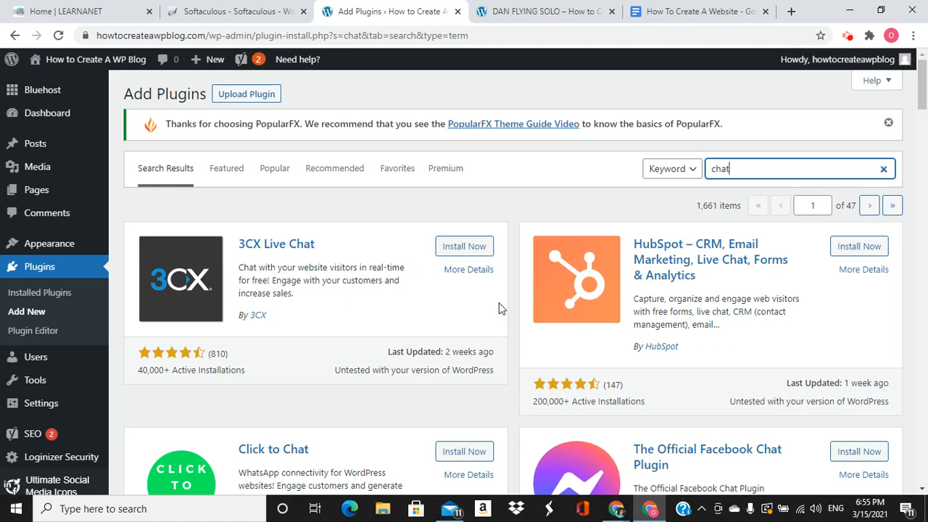
# Delete the Twenty Nineteen theme from Appearance > Themes through its Theme Details
pyautogui.scroll(-5, 508, 316)
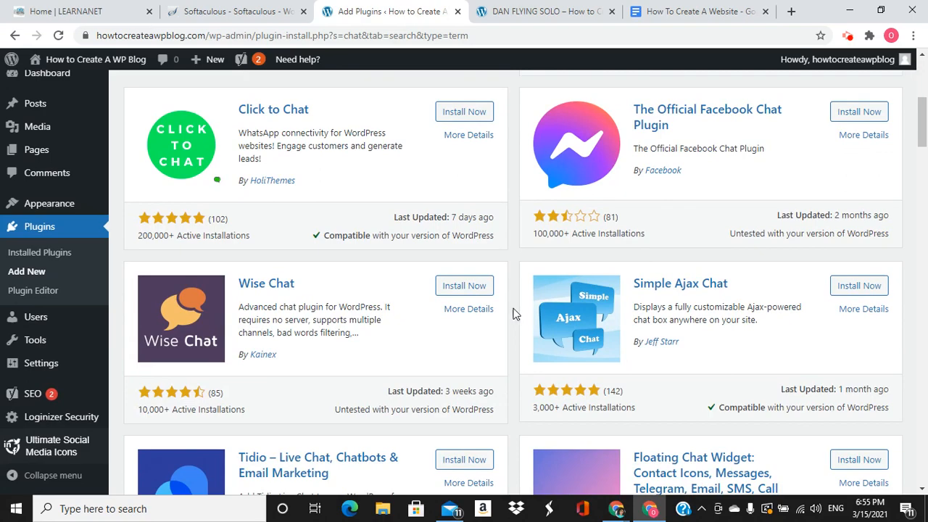
pyautogui.scroll(-3, 472, 298)
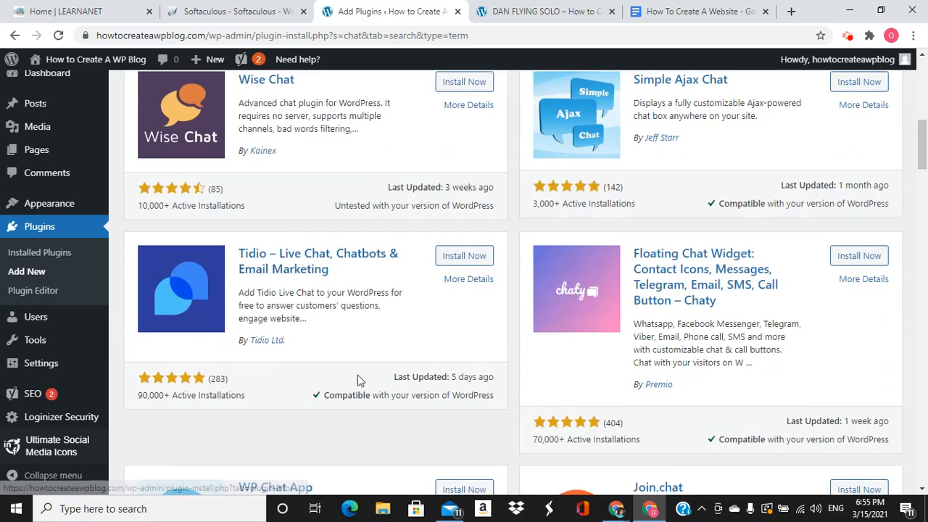
pyautogui.scroll(4, 493, 309)
pyautogui.scroll(4, 498, 303)
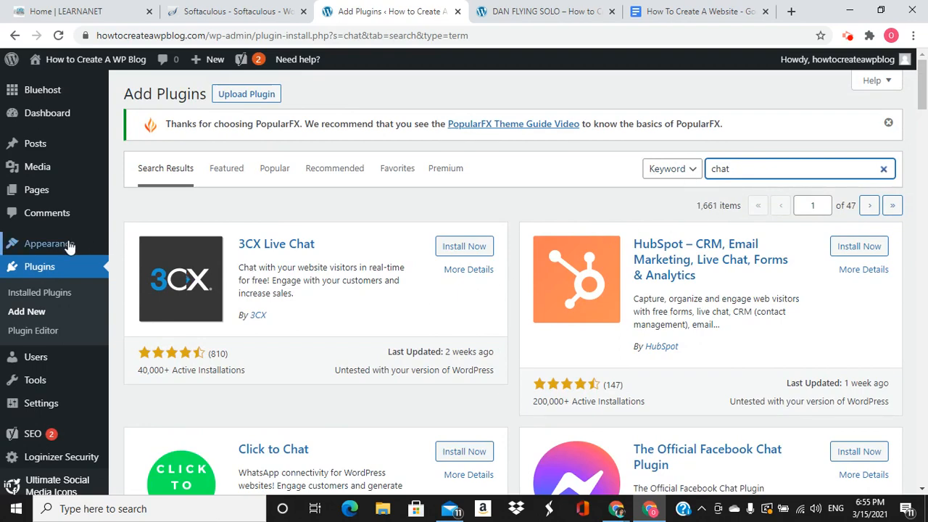
pyautogui.moveTo(72, 248)
pyautogui.click(129, 247)
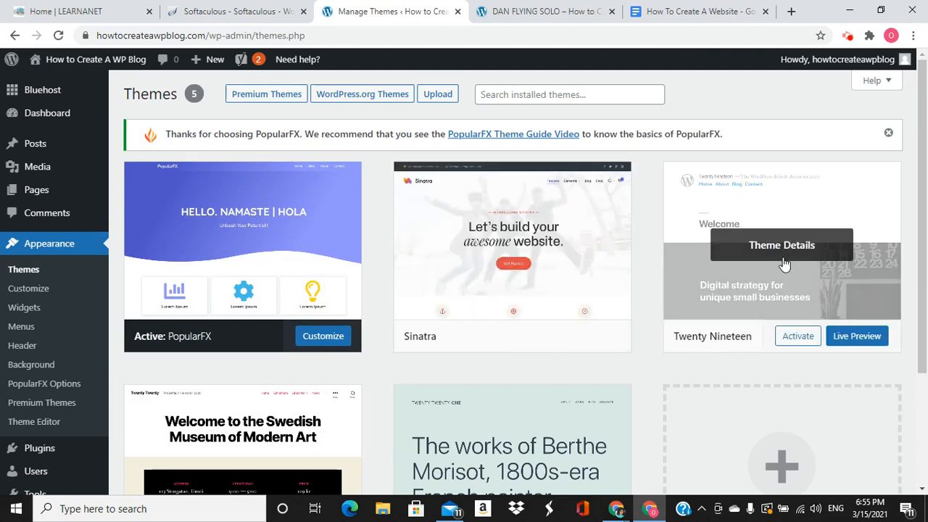
pyautogui.scroll(-2, 472, 353)
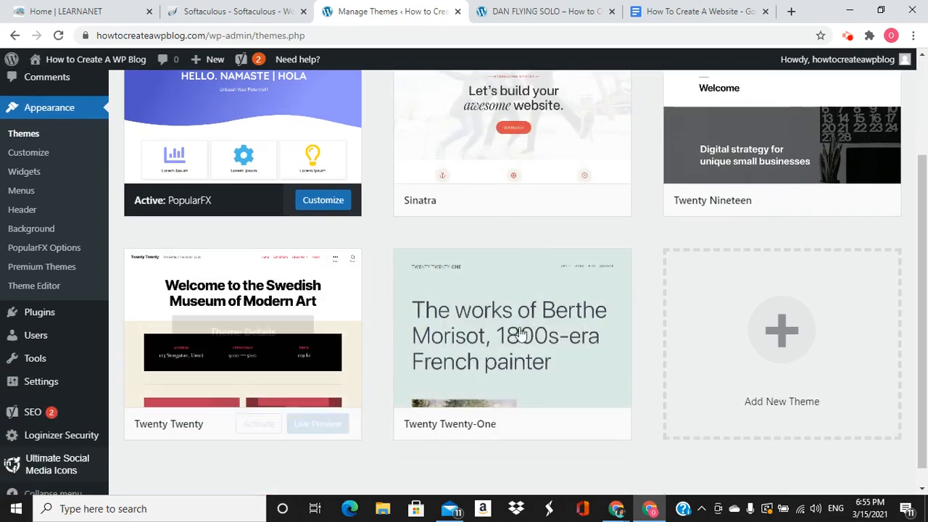
pyautogui.scroll(2, 761, 244)
pyautogui.click(777, 245)
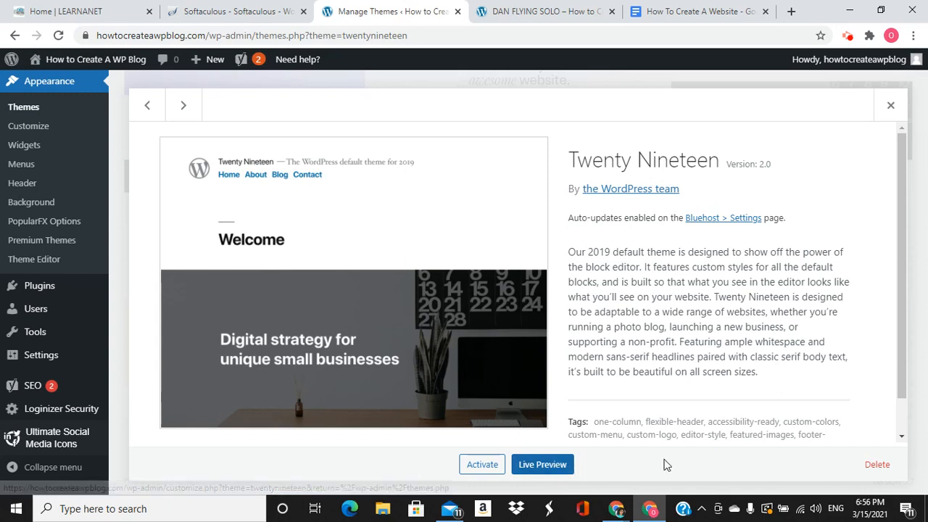
pyautogui.click(877, 472)
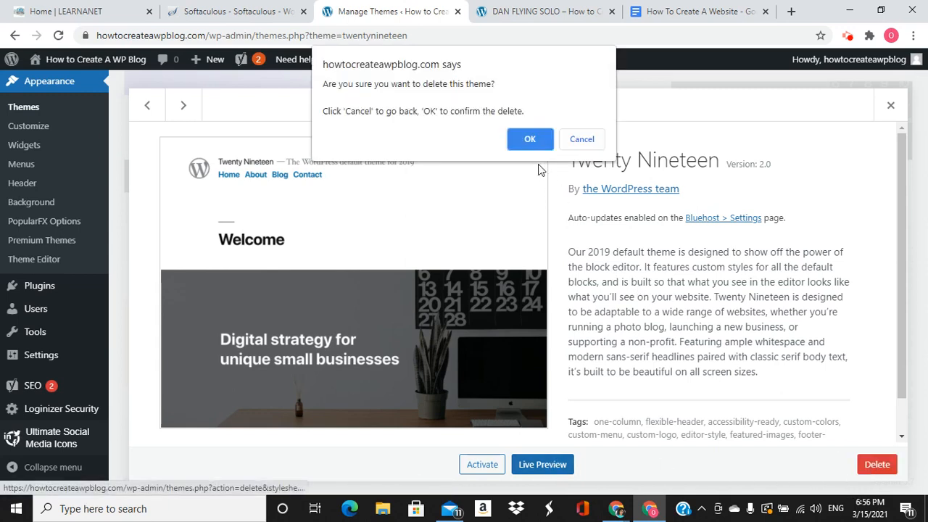
pyautogui.click(530, 140)
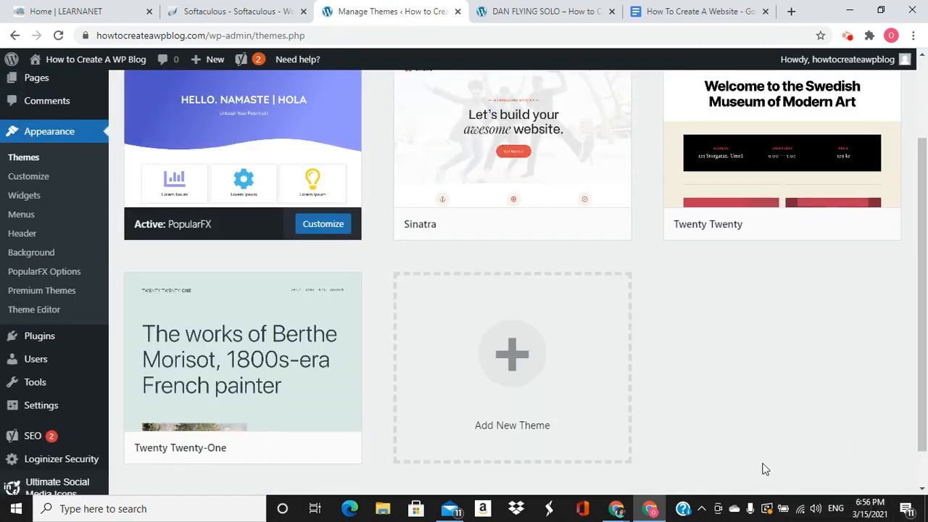
pyautogui.scroll(1, 725, 464)
# Browse the Featured themes on the Add Themes page and place the cursor in Search themes
pyautogui.click(510, 431)
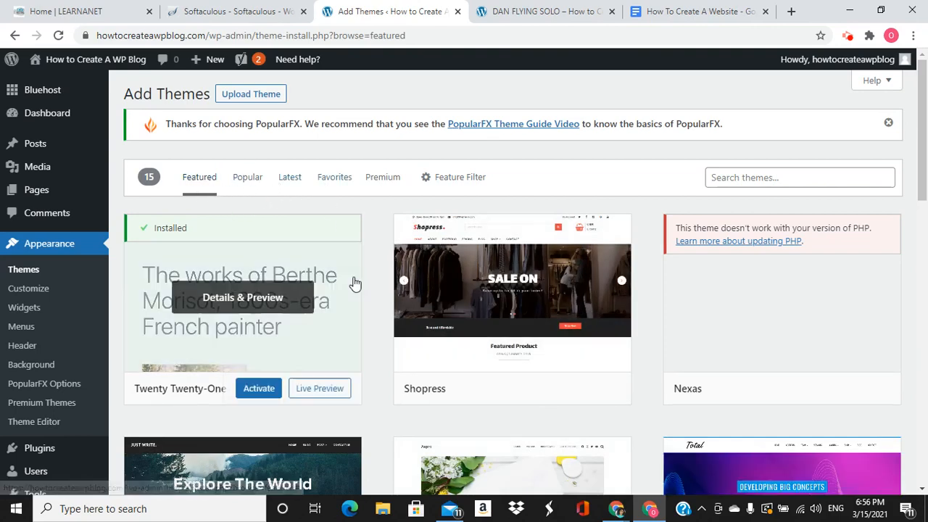
pyautogui.scroll(-2, 371, 288)
pyautogui.scroll(2, 372, 288)
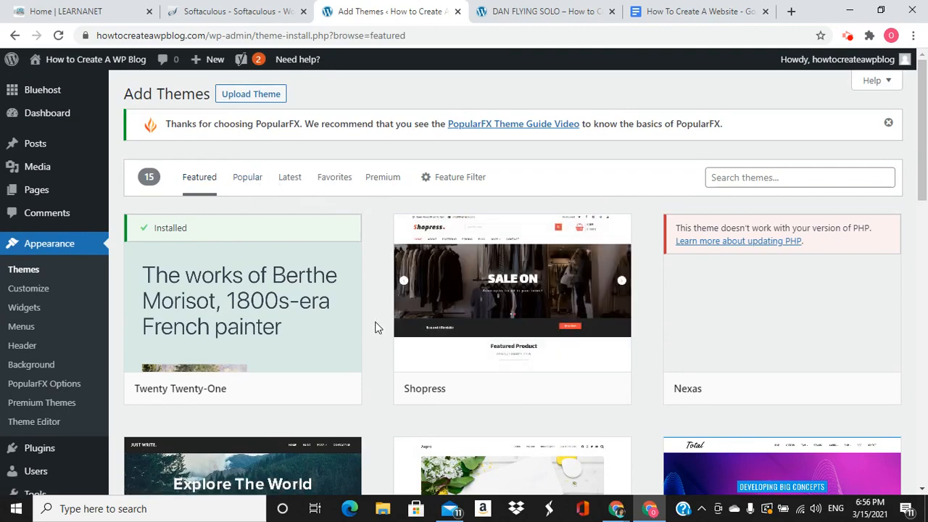
pyautogui.scroll(-6, 383, 331)
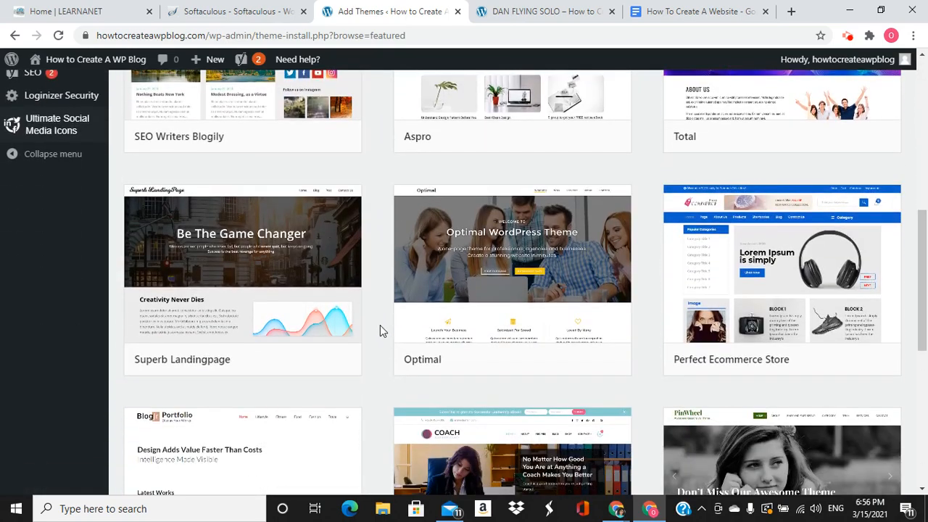
pyautogui.scroll(3, 383, 332)
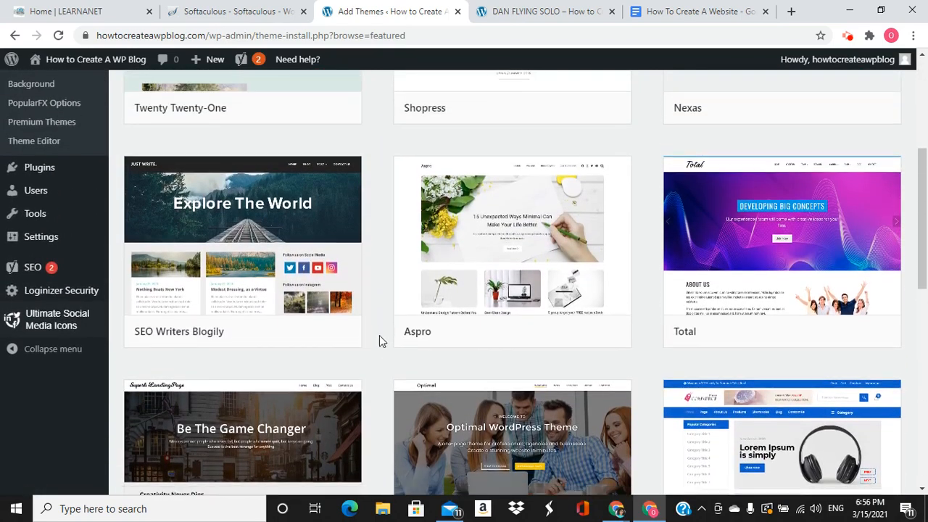
pyautogui.scroll(-4, 380, 335)
pyautogui.scroll(-2, 380, 330)
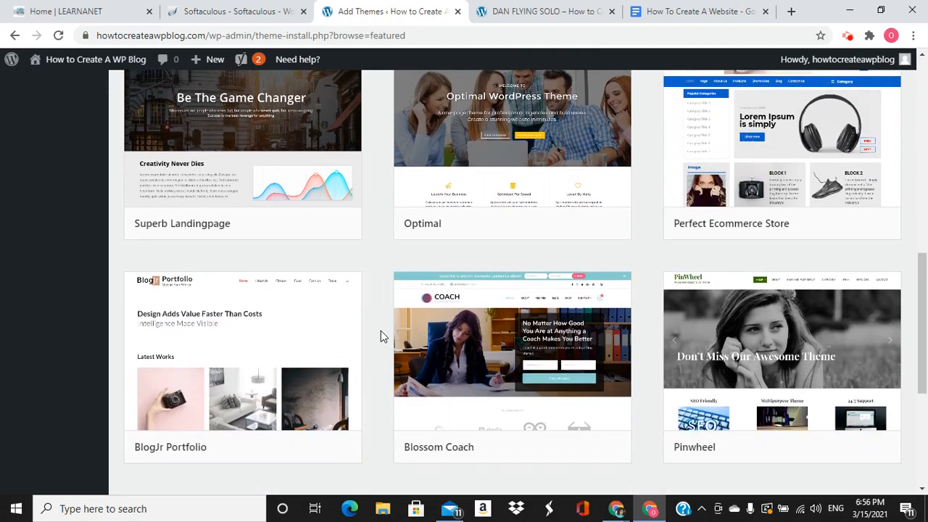
pyautogui.scroll(-2, 381, 336)
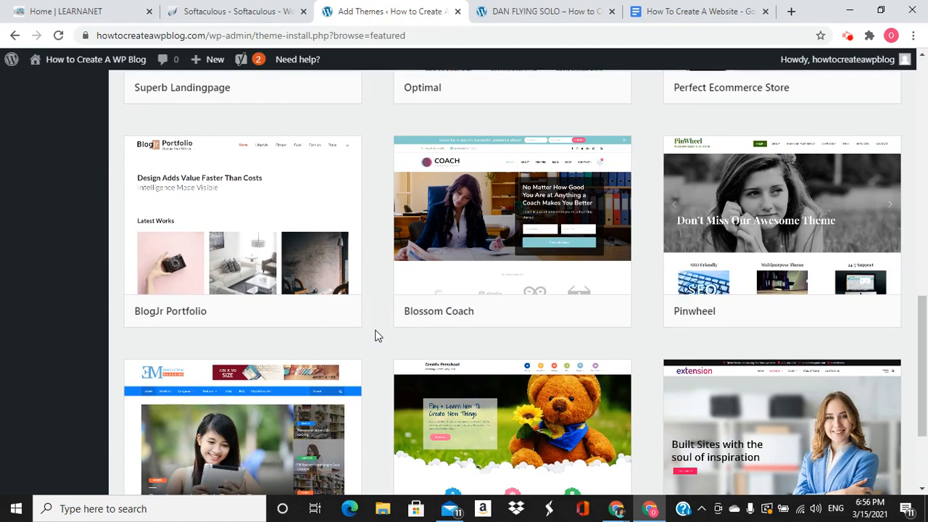
pyautogui.scroll(2, 367, 348)
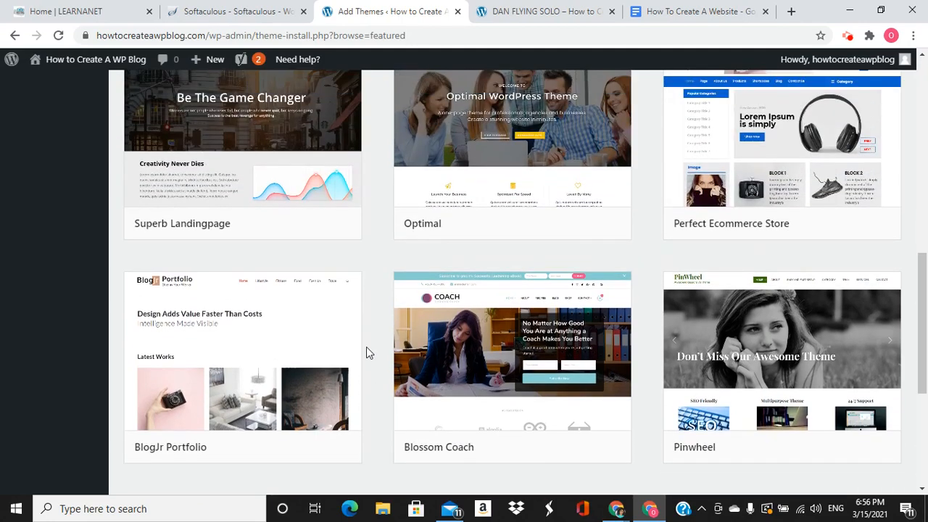
pyautogui.scroll(10, 367, 347)
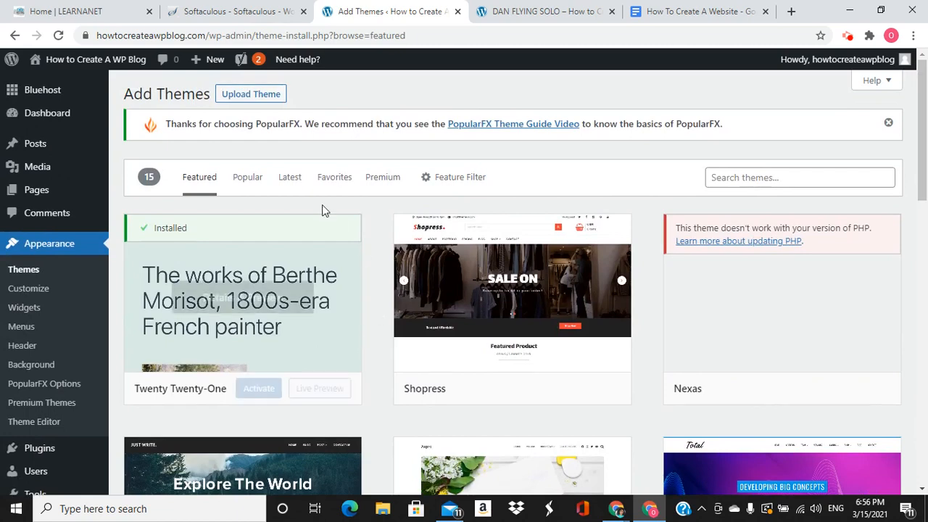
pyautogui.click(728, 177)
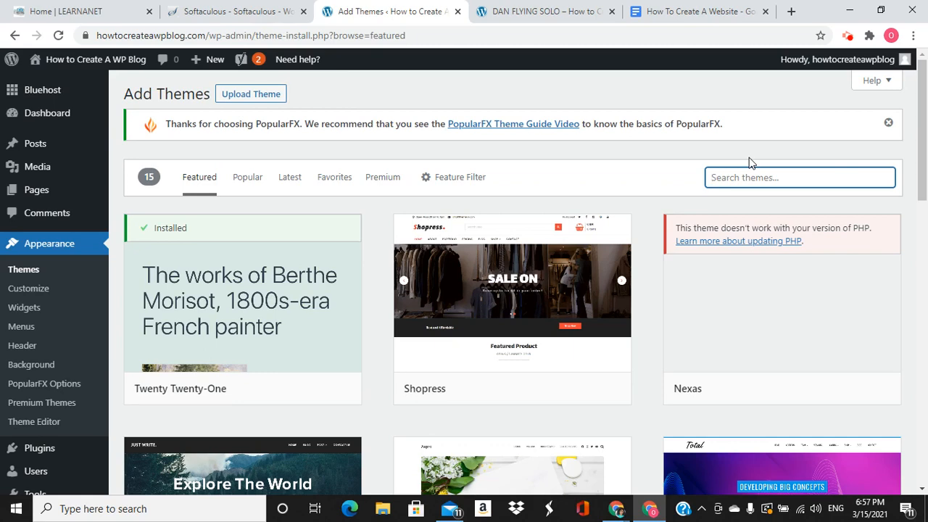
# Search the theme catalogue for 'marketing', review the 131 results, then erase the term
pyautogui.write('mark')
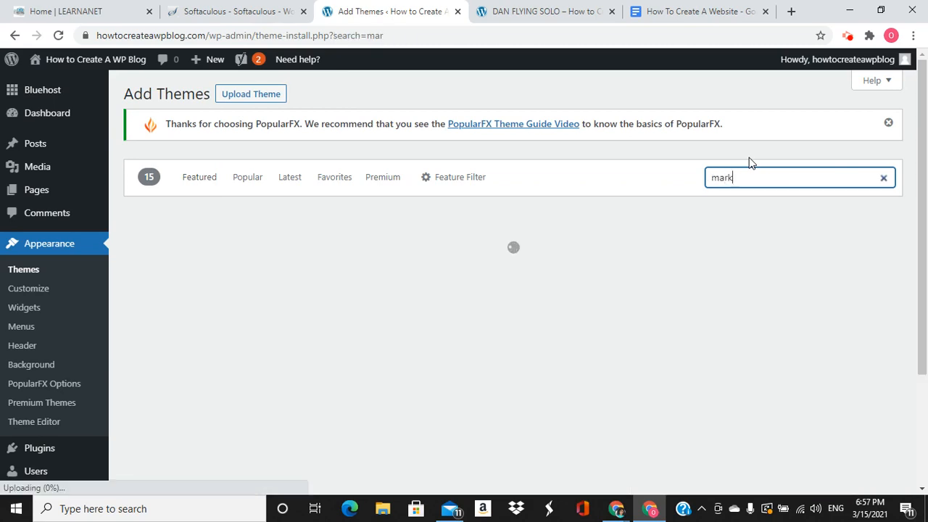
pyautogui.write('eting')
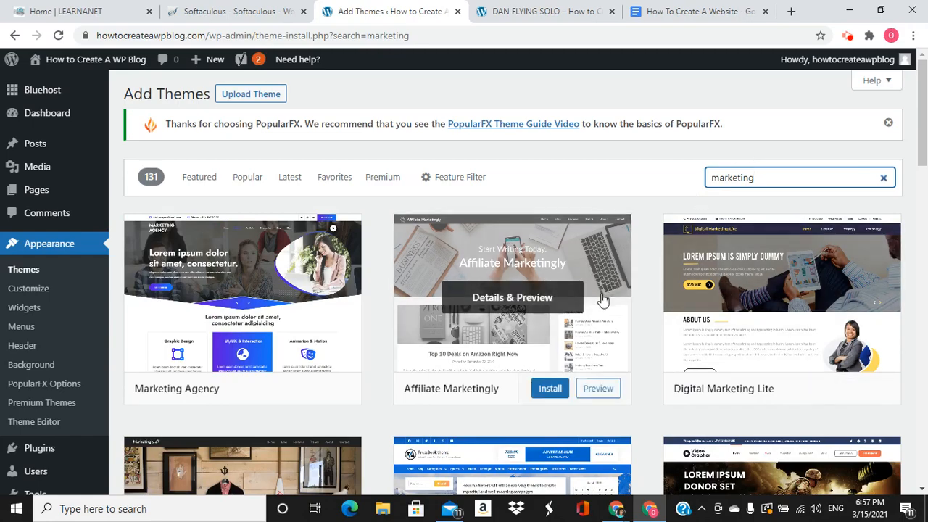
pyautogui.scroll(-1, 636, 274)
pyautogui.scroll(-10, 636, 274)
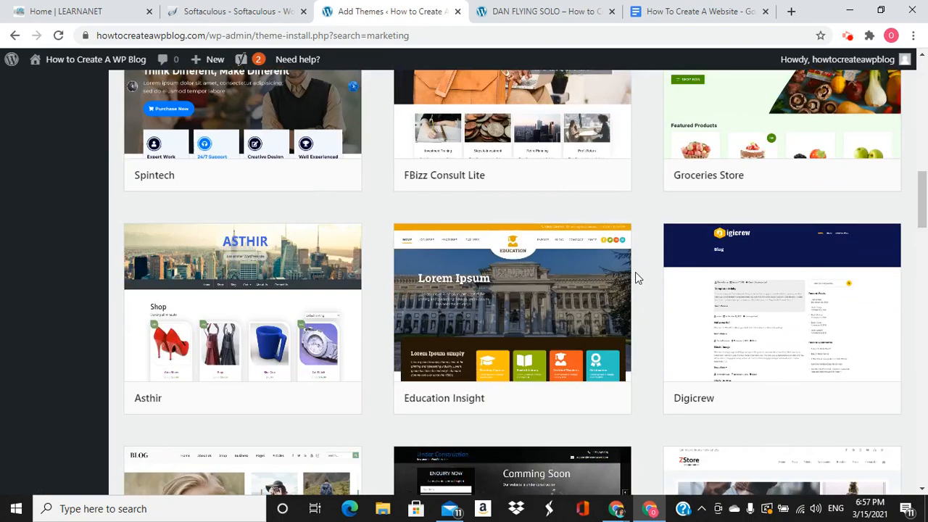
pyautogui.scroll(-2, 635, 272)
pyautogui.scroll(-11, 636, 274)
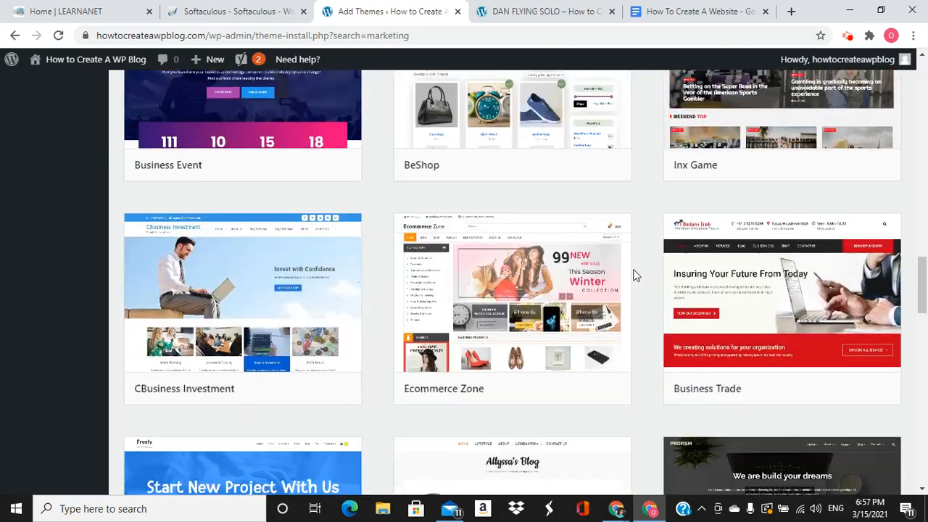
pyautogui.scroll(-5, 634, 274)
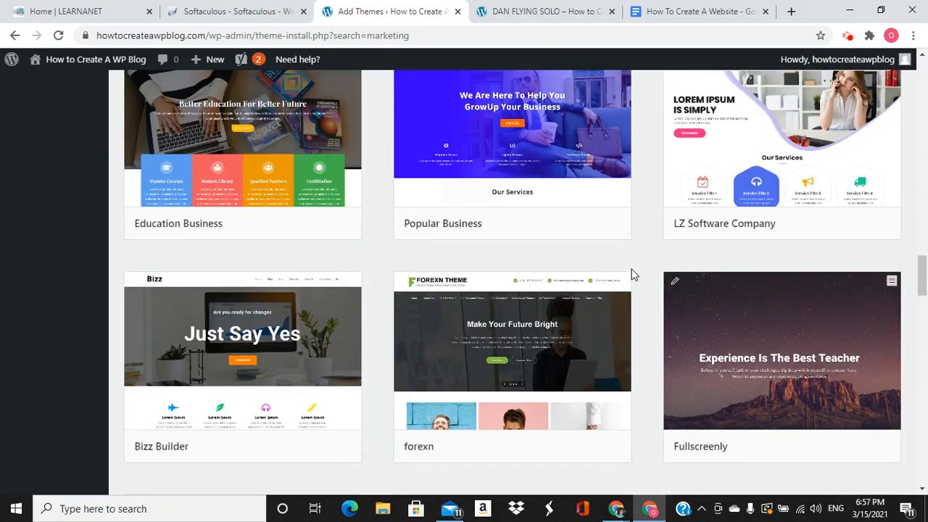
pyautogui.scroll(18, 631, 273)
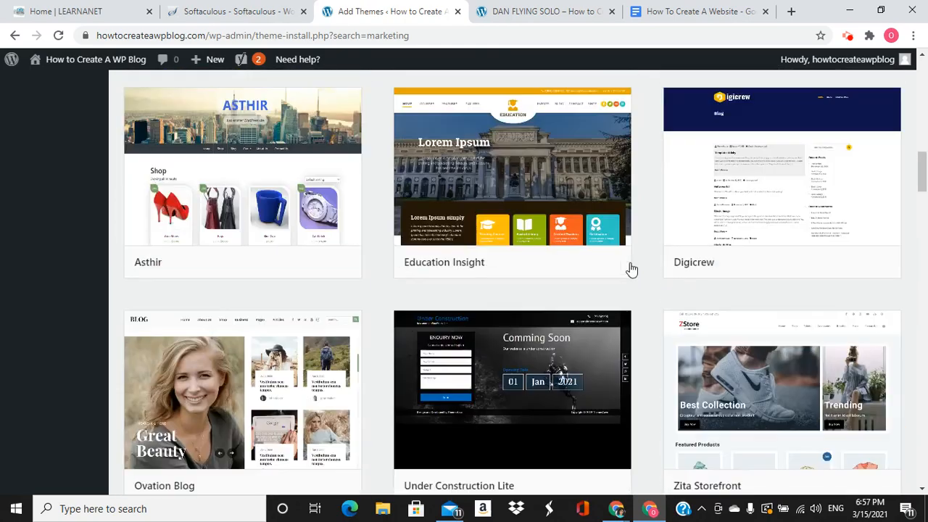
pyautogui.scroll(10, 635, 263)
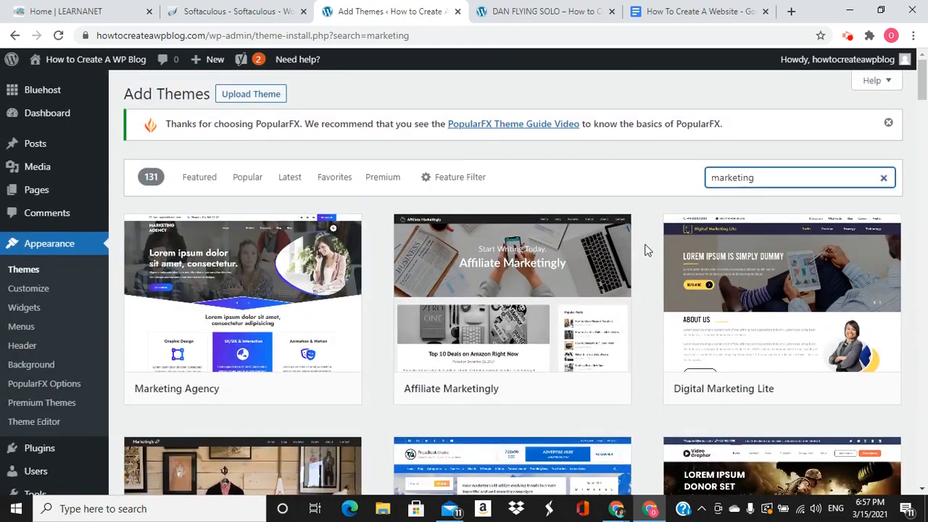
pyautogui.moveTo(476, 359)
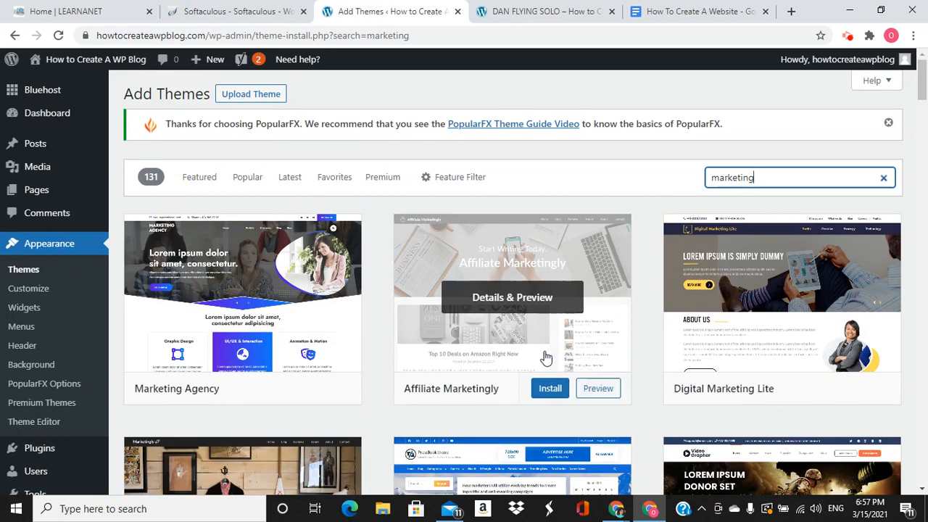
pyautogui.press('BackSpace')
pyautogui.press('BackSpace')
pyautogui.press('BackSpace')
pyautogui.press('BackSpace')
pyautogui.press('BackSpace')
pyautogui.press('BackSpace')
pyautogui.press('BackSpace')
pyautogui.press('BackSpace')
pyautogui.press('BackSpace')
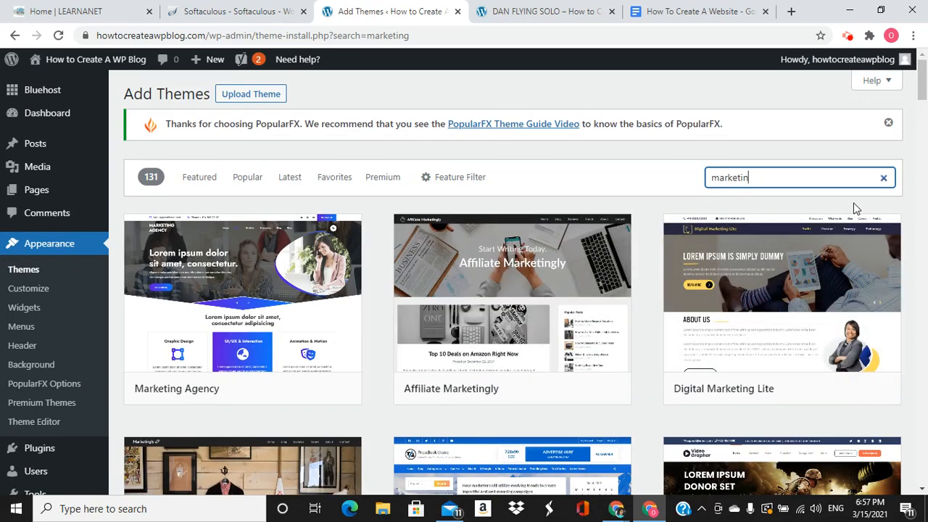
# Search the theme catalogue for 'construction', look over the results, then erase the term
pyautogui.write('cons')
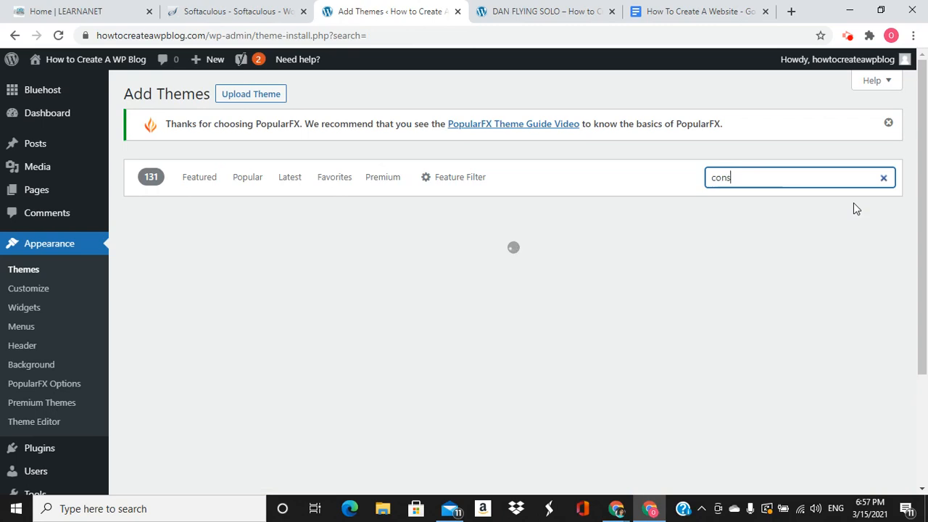
pyautogui.write('truction')
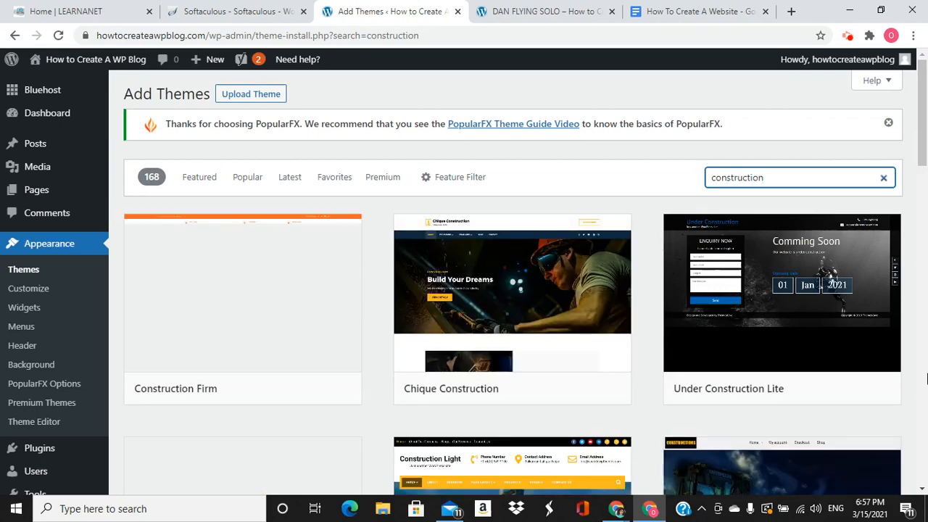
pyautogui.scroll(-3, 641, 242)
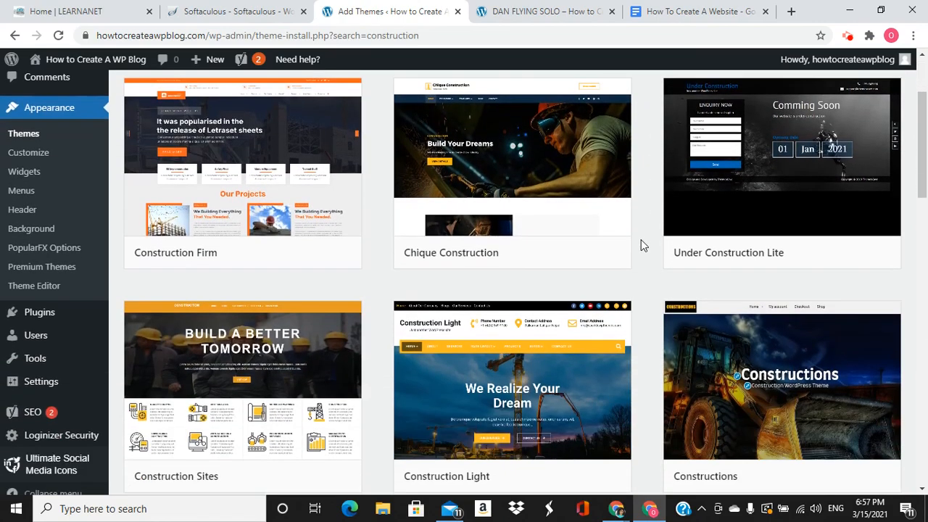
pyautogui.scroll(-2, 630, 241)
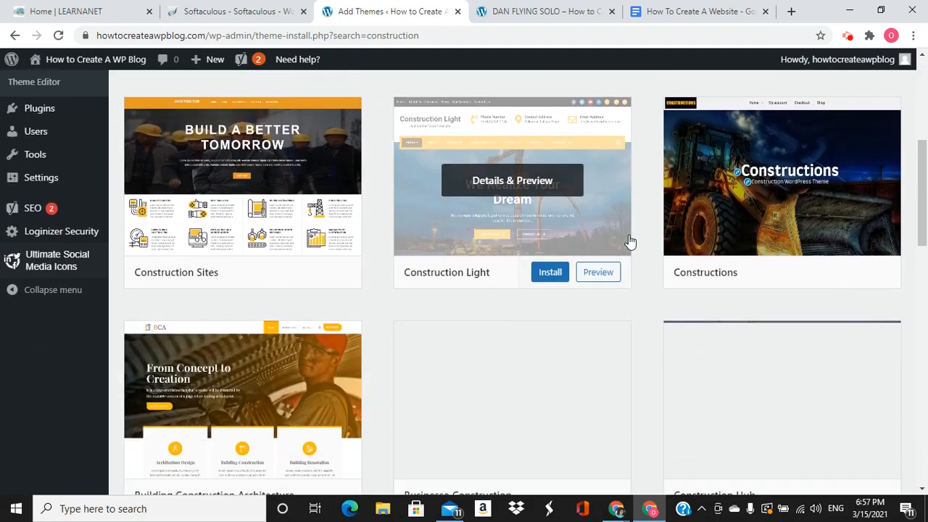
pyautogui.scroll(5, 630, 242)
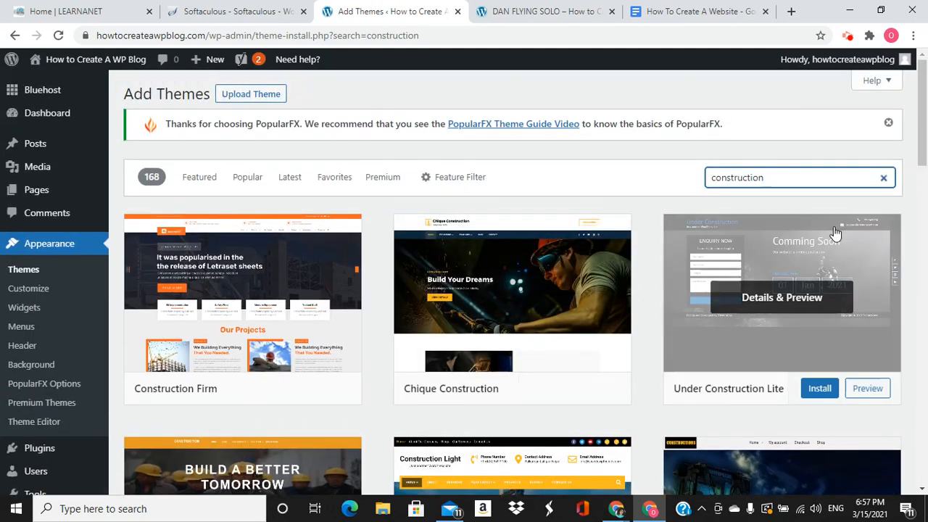
pyautogui.press('BackSpace')
pyautogui.press('BackSpace')
pyautogui.press('BackSpace')
pyautogui.press('BackSpace')
pyautogui.press('BackSpace')
pyautogui.press('BackSpace')
pyautogui.press('BackSpace')
pyautogui.press('BackSpace')
pyautogui.press('BackSpace')
pyautogui.press('BackSpace')
pyautogui.press('BackSpace')
# Search for 'wedding' themes and scroll through results such as Signify Wedding
pyautogui.write('we')
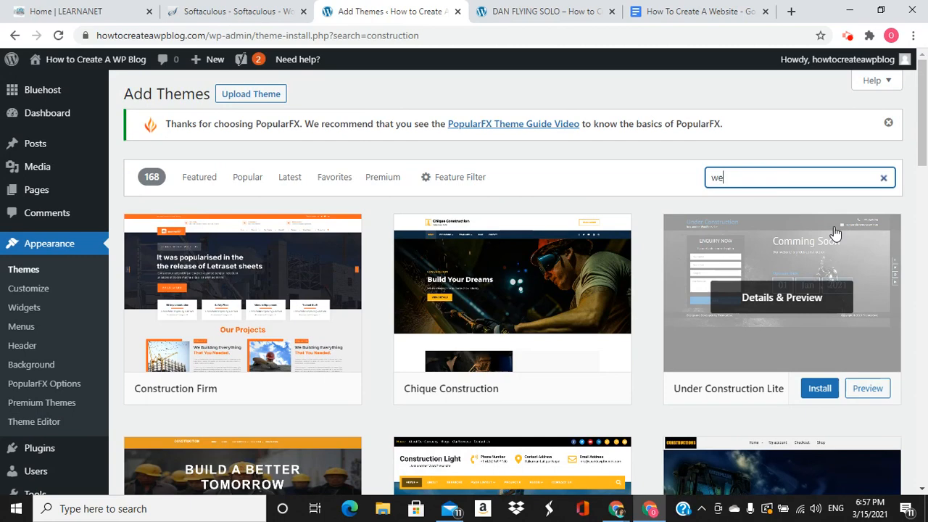
pyautogui.write('dding')
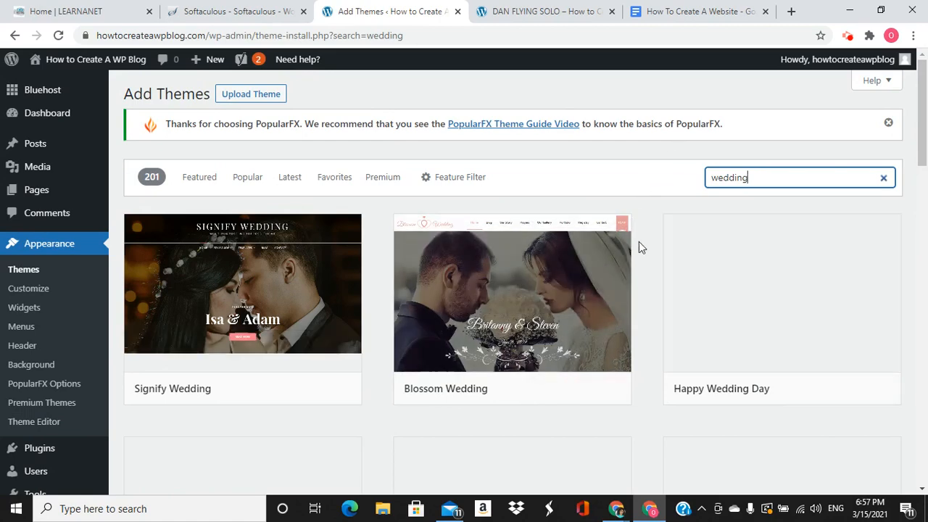
pyautogui.scroll(-1, 656, 262)
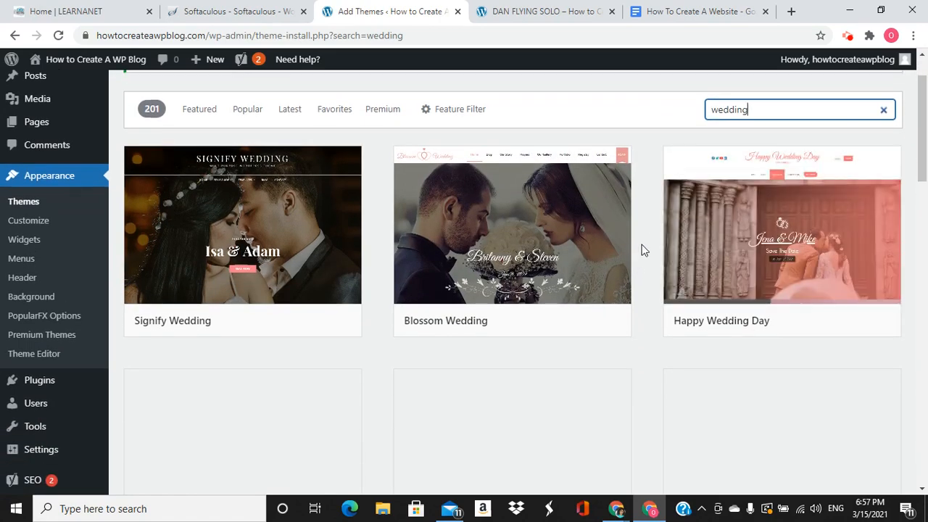
pyautogui.scroll(-4, 643, 248)
pyautogui.scroll(3, 646, 243)
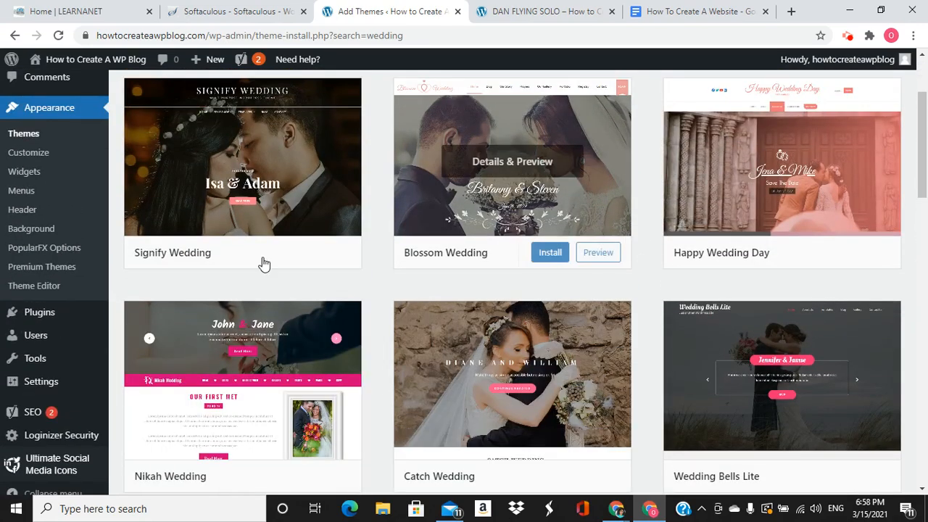
pyautogui.scroll(-4, 621, 338)
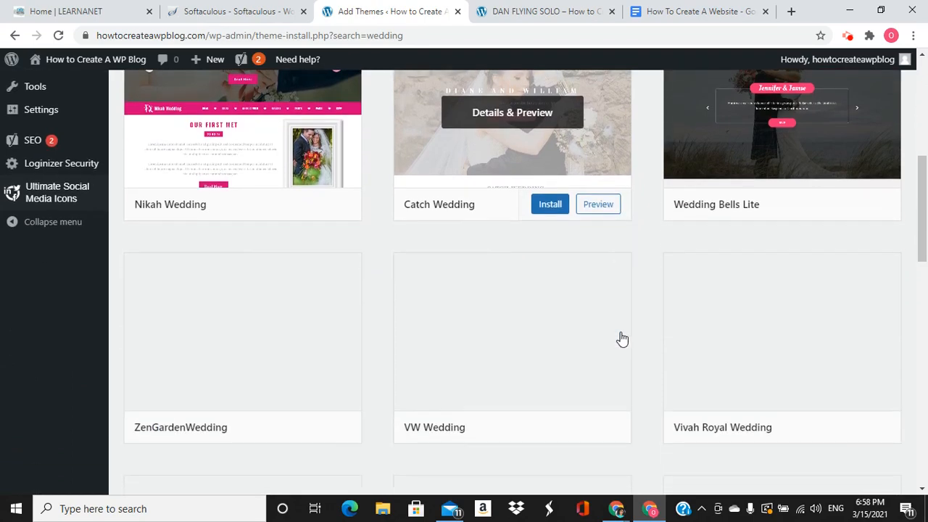
pyautogui.scroll(6, 621, 338)
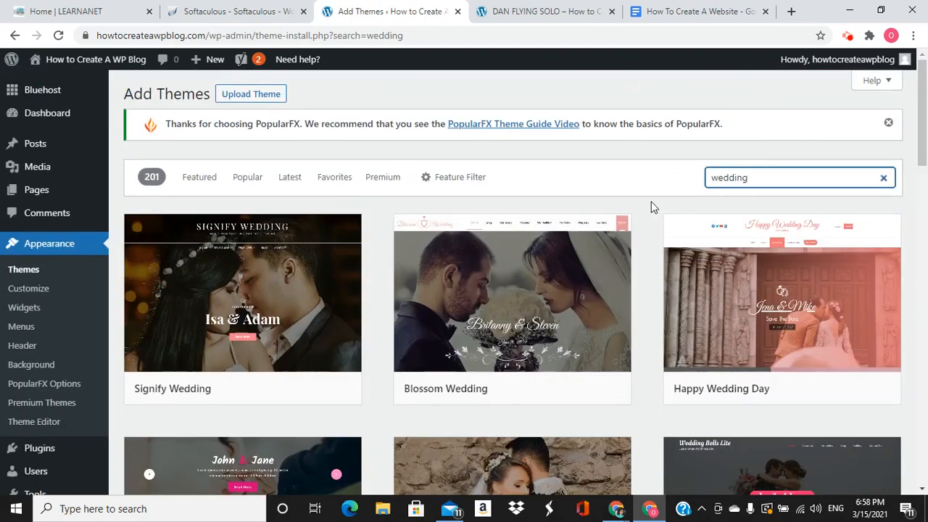
# Replace the wedding search with the beginning of 'freddo'
pyautogui.press('BackSpace')
pyautogui.press('BackSpace')
pyautogui.press('BackSpace')
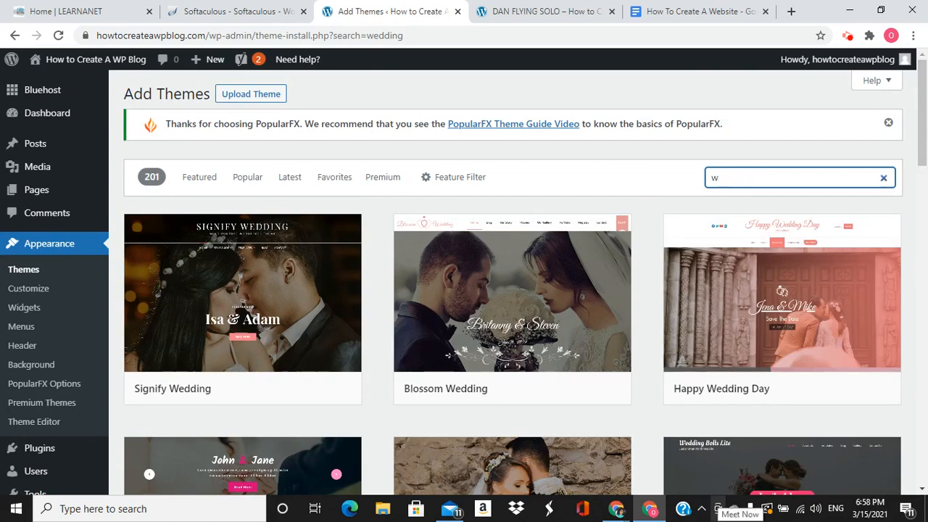
pyautogui.press('BackSpace')
pyautogui.write('fredd')
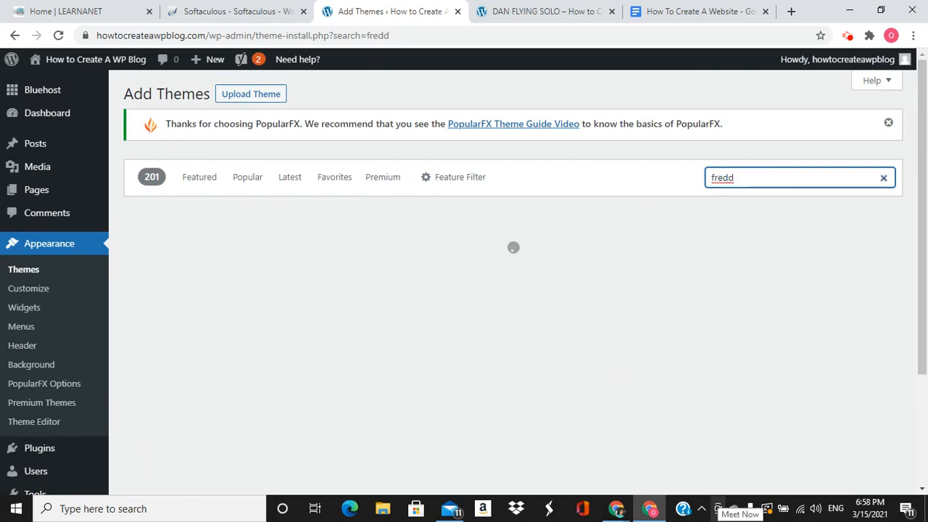
pyautogui.press('BackSpace')
pyautogui.press('BackSpace')
pyautogui.press('BackSpace')
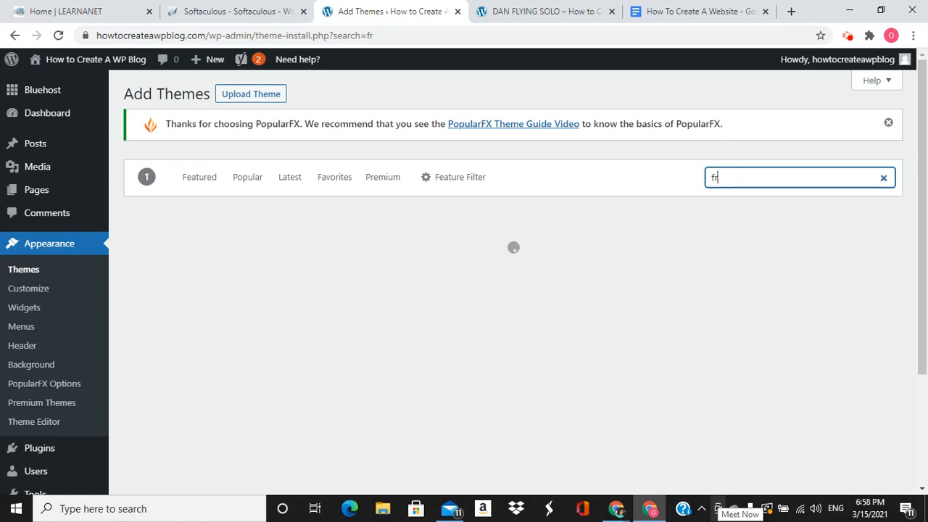
# Search for 'freddo', then install and activate the Freddo theme
pyautogui.write('ed')
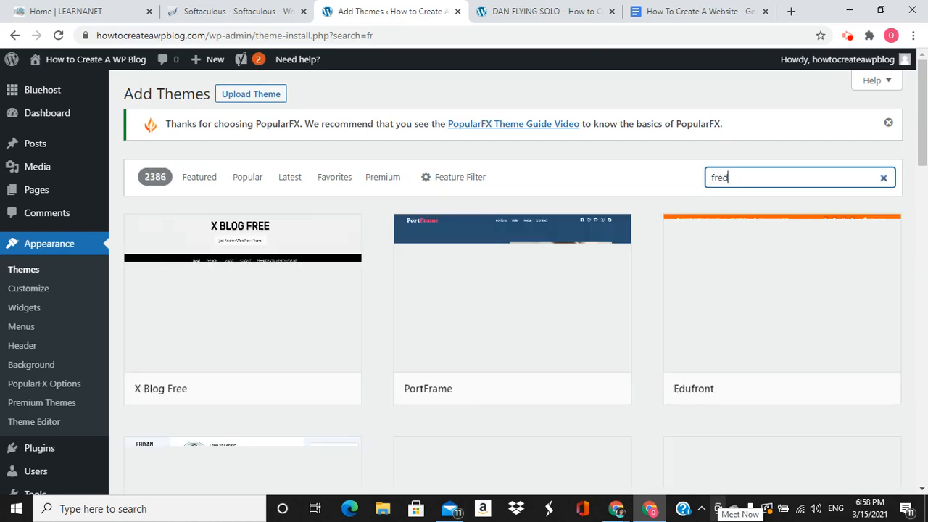
pyautogui.write('do')
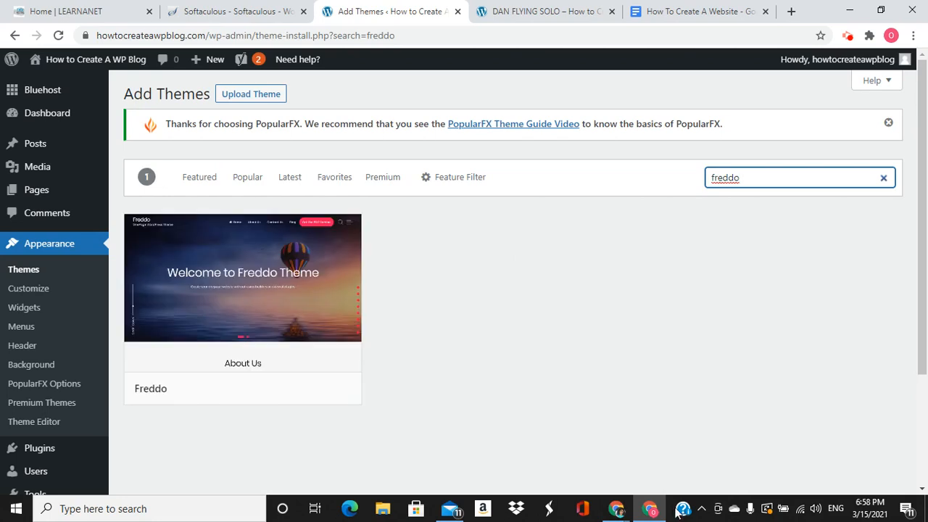
pyautogui.click(285, 396)
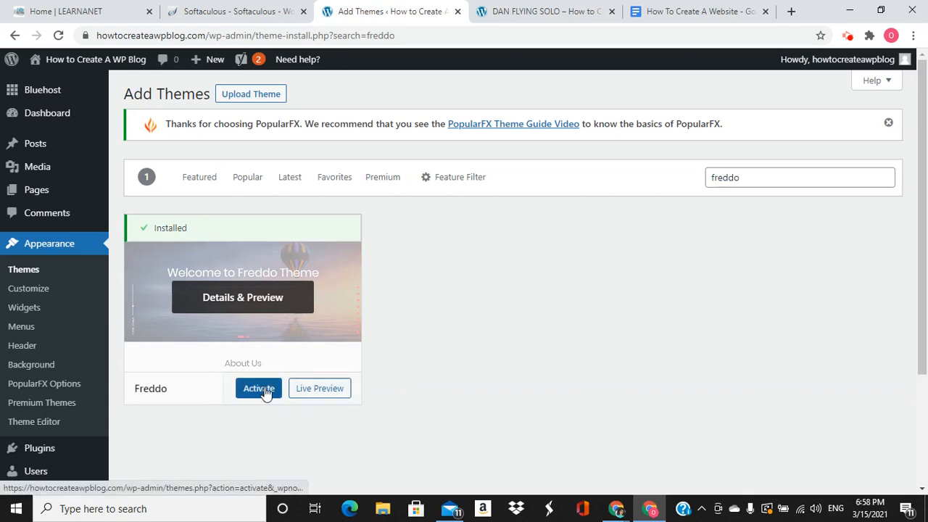
pyautogui.click(259, 389)
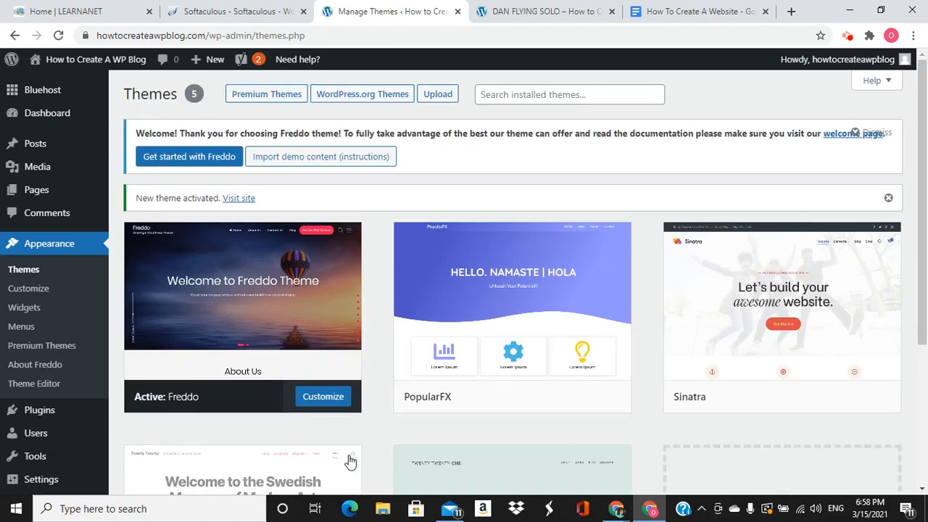
pyautogui.moveTo(227, 251)
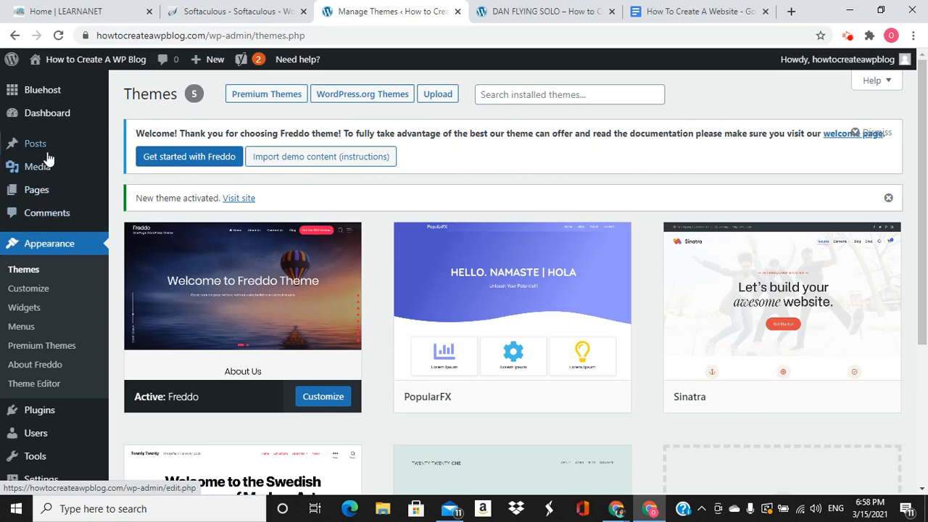
# Reload the DAN FLYING SOLO post tab so it displays in the Freddo theme
pyautogui.click(538, 11)
pyautogui.scroll(-4, 417, 236)
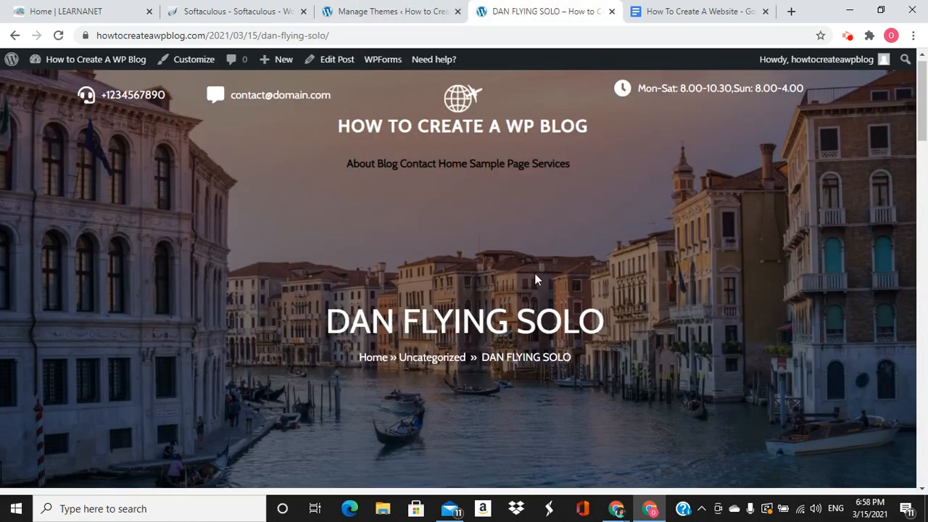
pyautogui.scroll(-10, 673, 297)
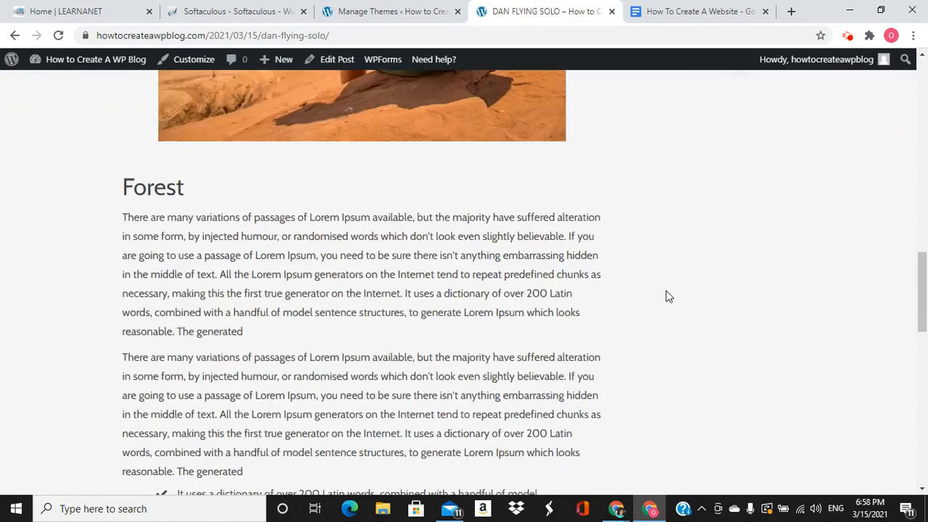
pyautogui.click(59, 35)
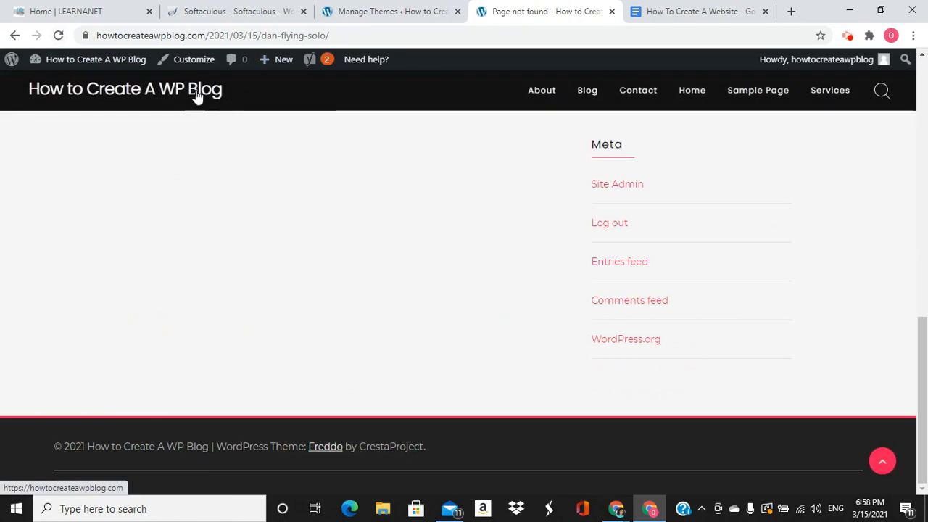
pyautogui.scroll(5, 327, 253)
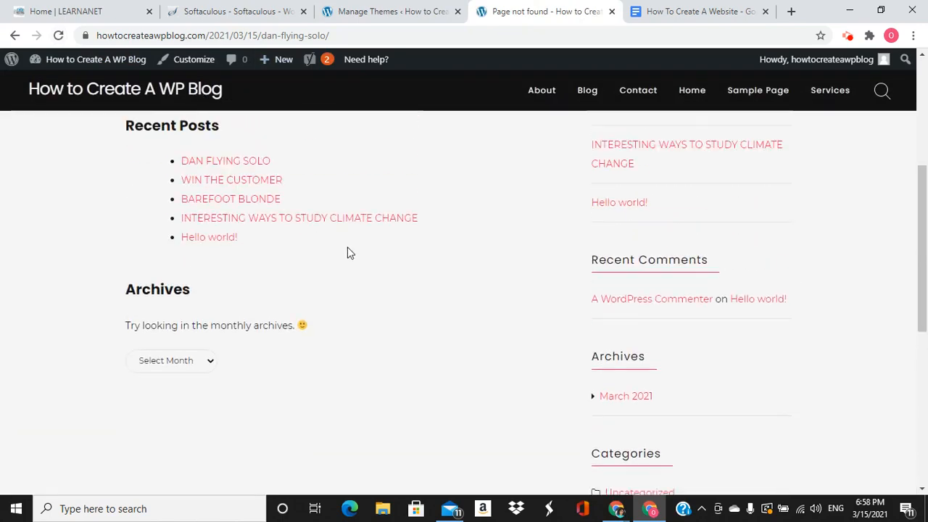
pyautogui.scroll(4, 348, 252)
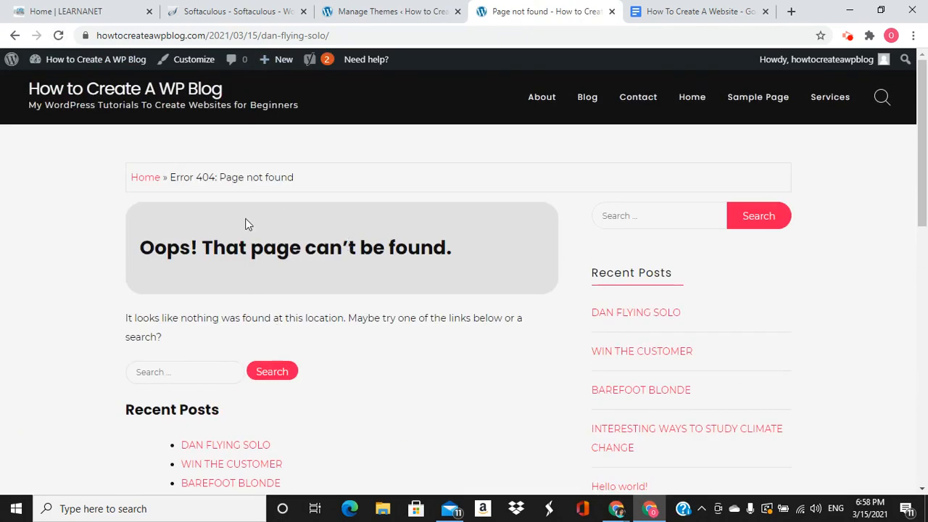
# Open the blog homepage from the site title and scroll through its posts
pyautogui.click(182, 89)
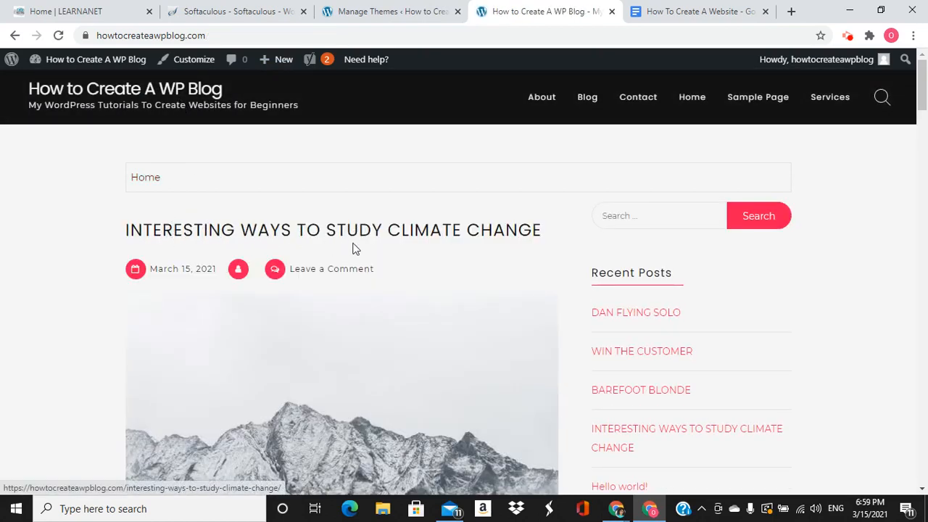
pyautogui.scroll(-10, 468, 245)
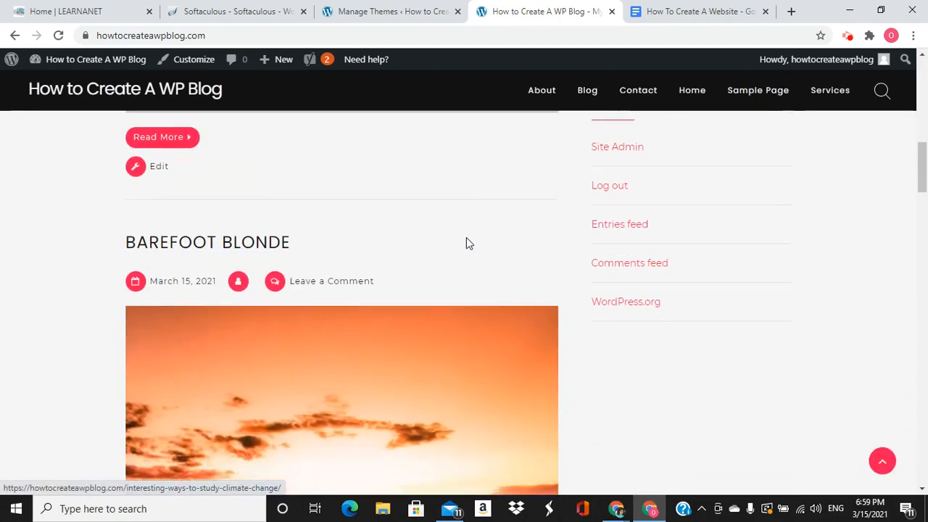
pyautogui.scroll(-10, 279, 280)
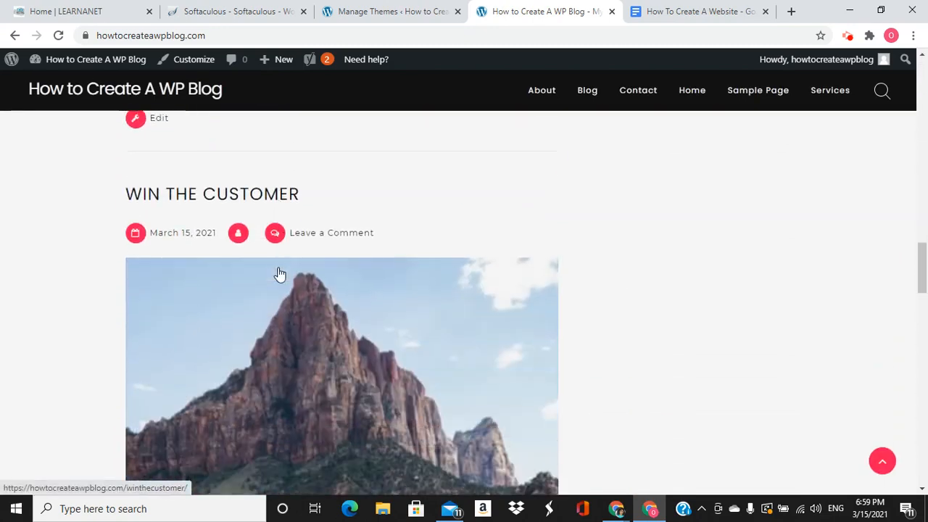
pyautogui.scroll(-10, 280, 275)
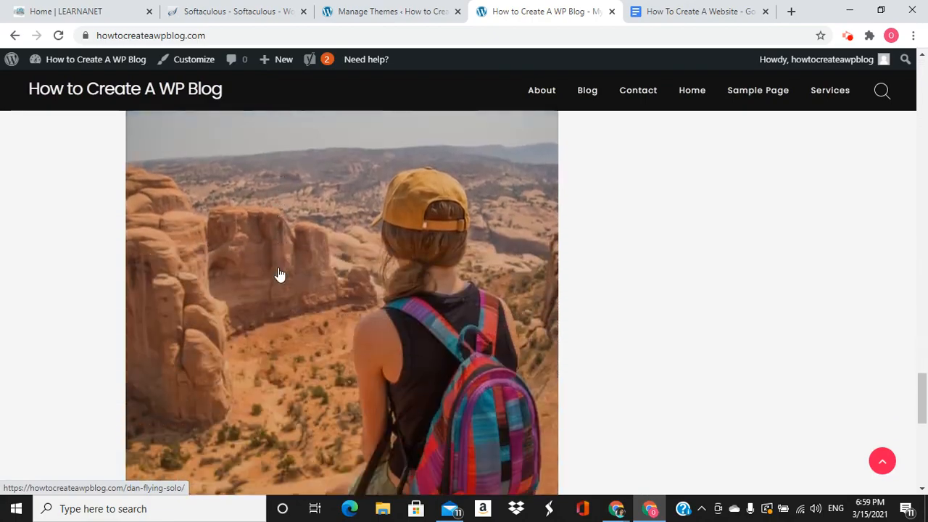
pyautogui.scroll(-8, 280, 274)
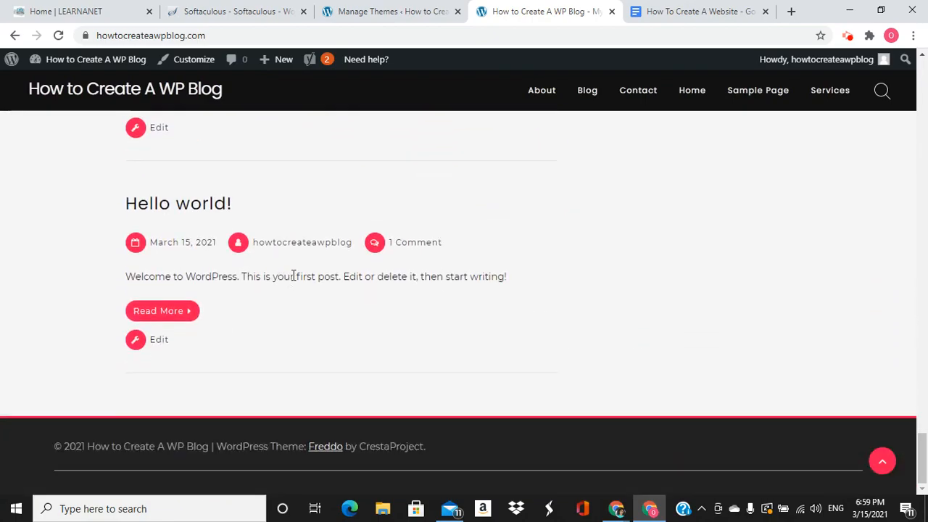
pyautogui.scroll(15, 304, 265)
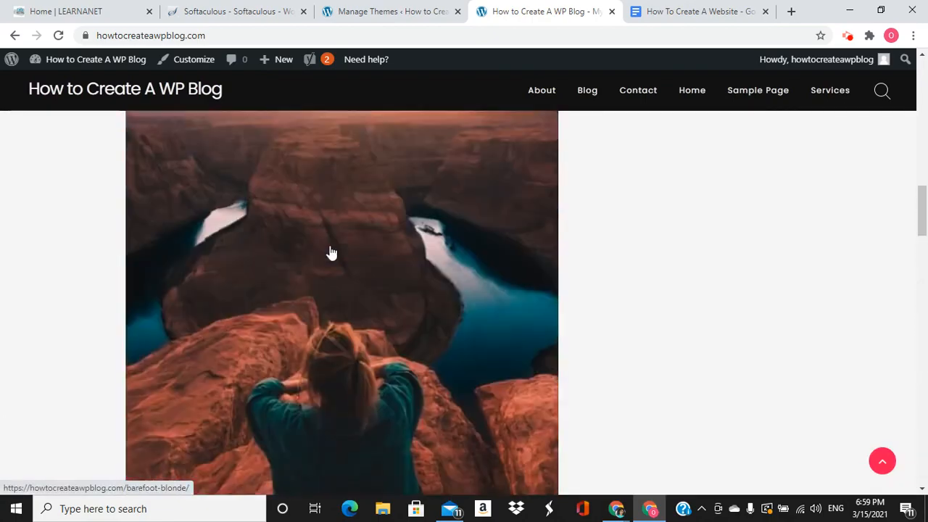
pyautogui.scroll(10, 332, 246)
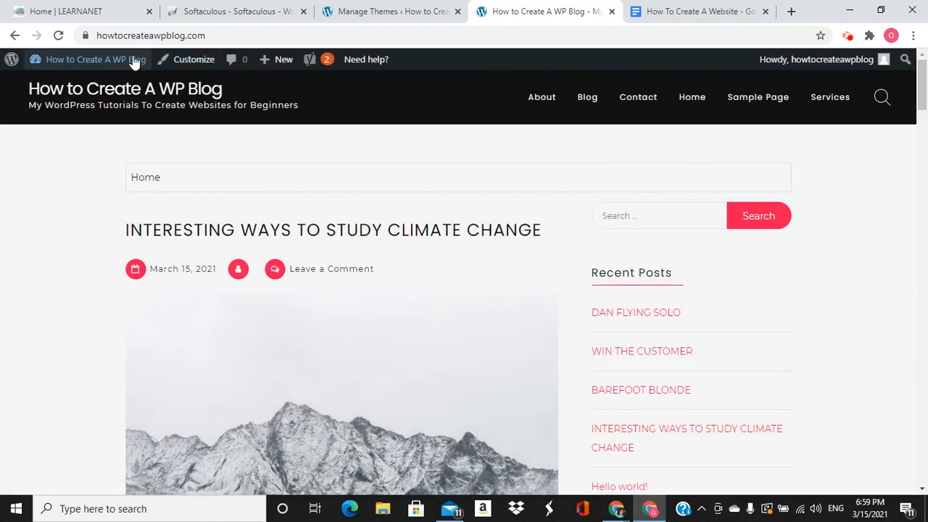
# Go to the admin Dashboard and open Posts > All Posts
pyautogui.moveTo(108, 63)
pyautogui.click(50, 84)
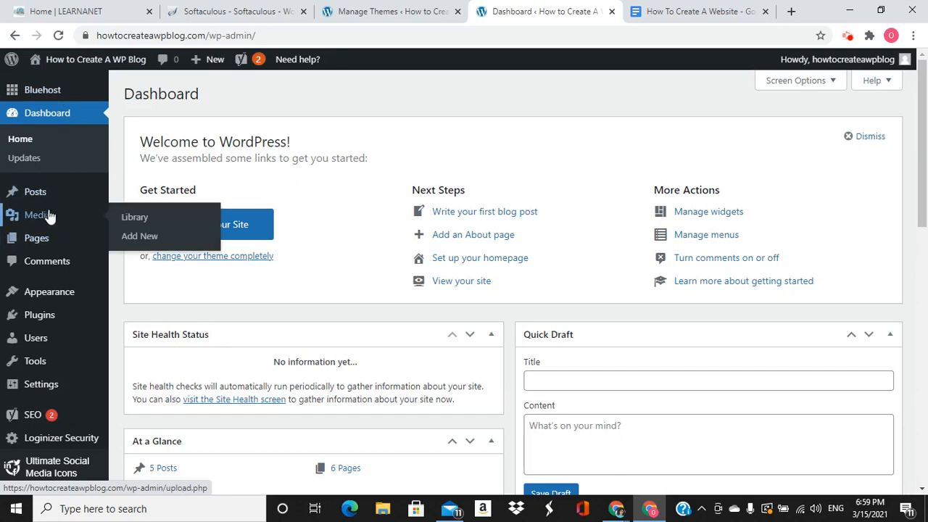
pyautogui.click(138, 200)
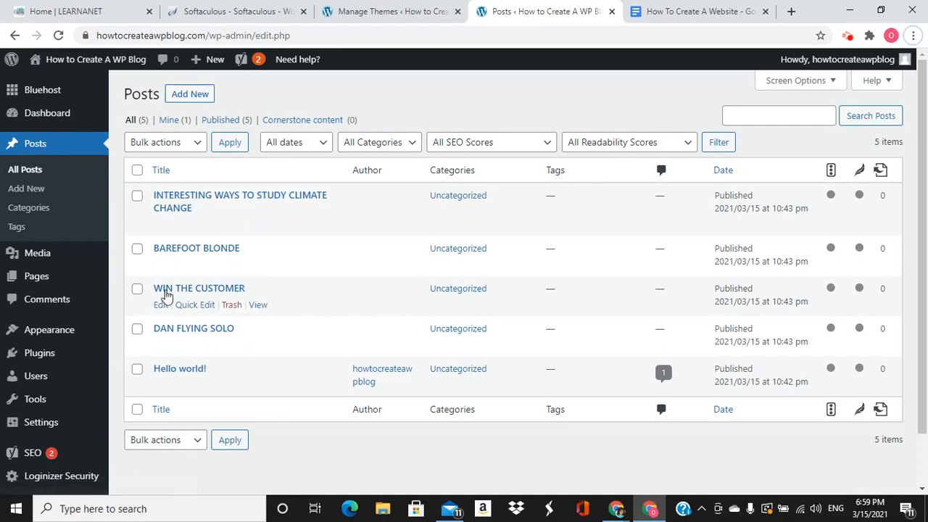
pyautogui.click(423, 16)
pyautogui.click(534, 15)
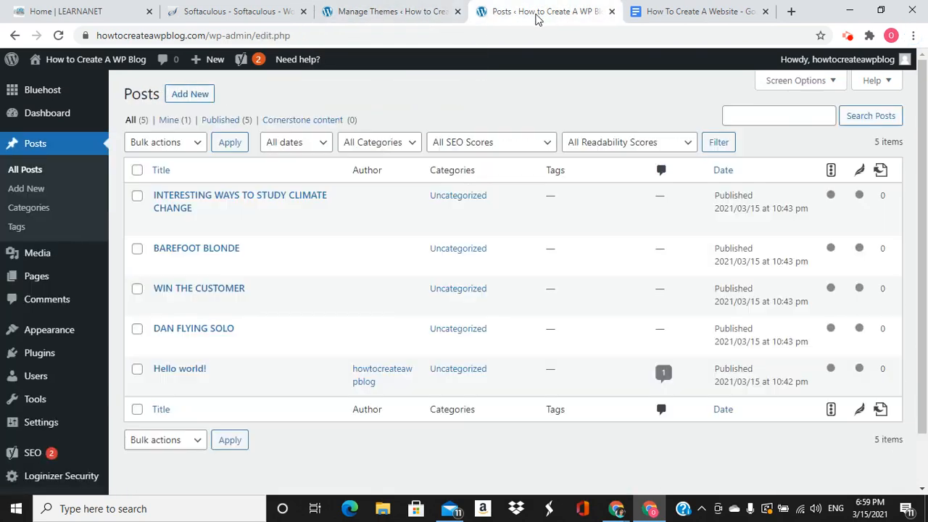
# Select all five posts and trash them with the Move to Trash bulk action
pyautogui.click(137, 170)
pyautogui.click(187, 145)
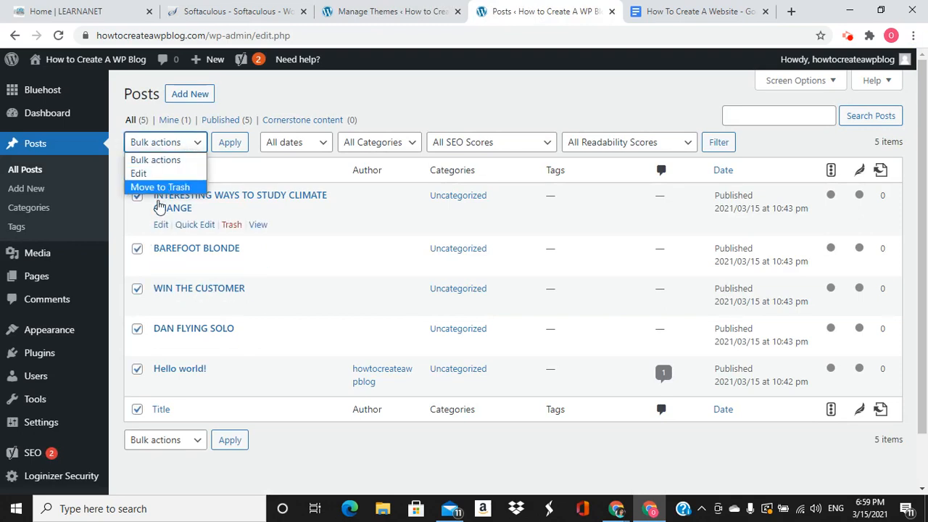
pyautogui.click(163, 188)
pyautogui.click(229, 145)
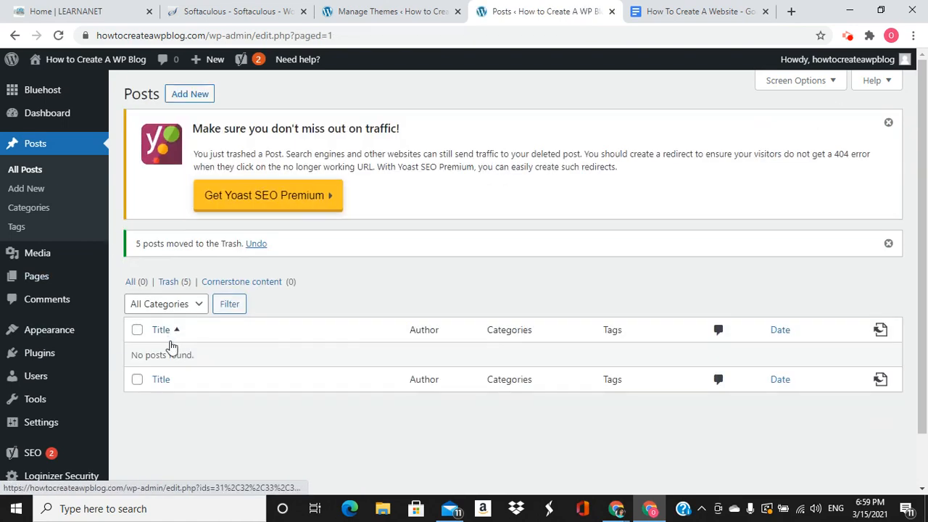
pyautogui.click(102, 66)
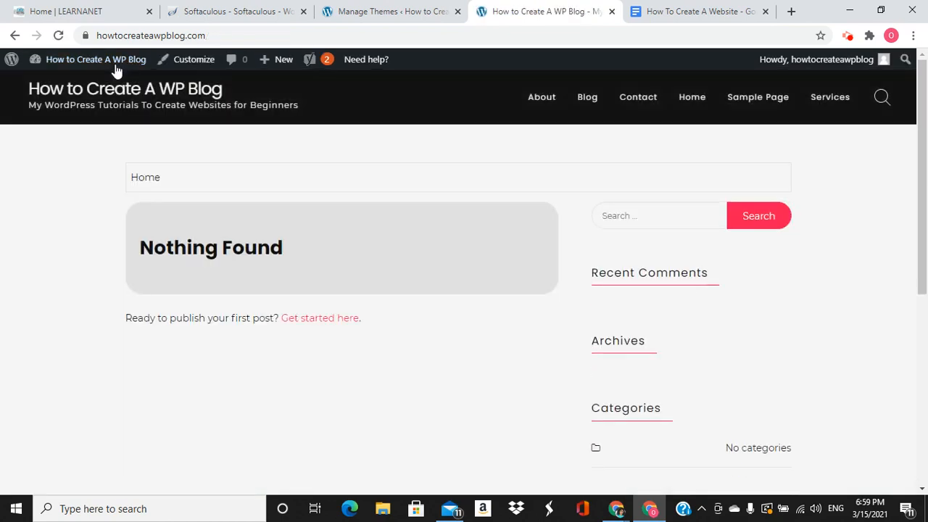
# Return from the live front page to the admin Dashboard via the site-name menu
pyautogui.scroll(-5, 267, 343)
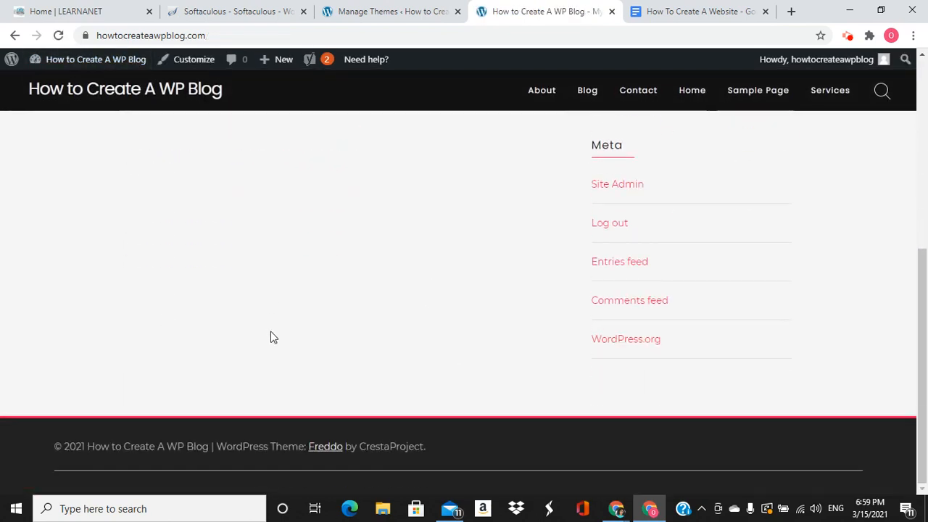
pyautogui.scroll(5, 271, 336)
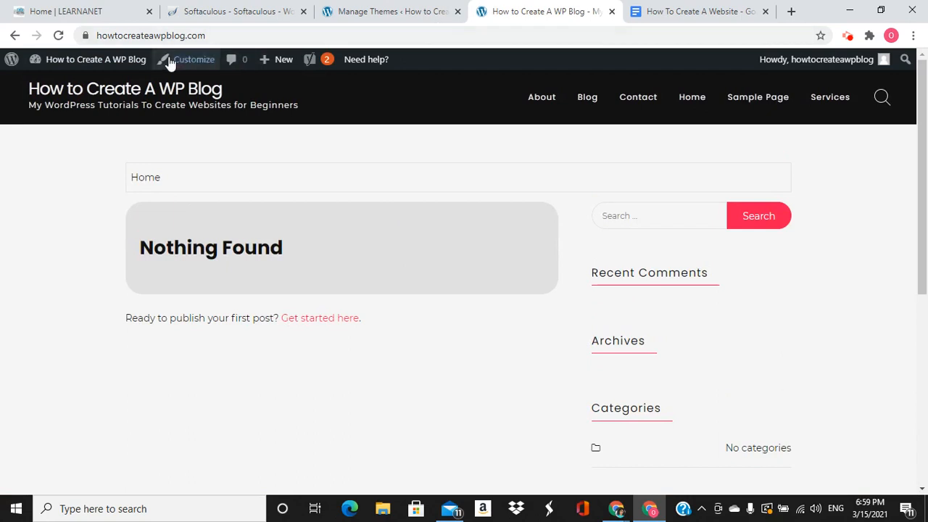
pyautogui.moveTo(91, 61)
pyautogui.click(61, 87)
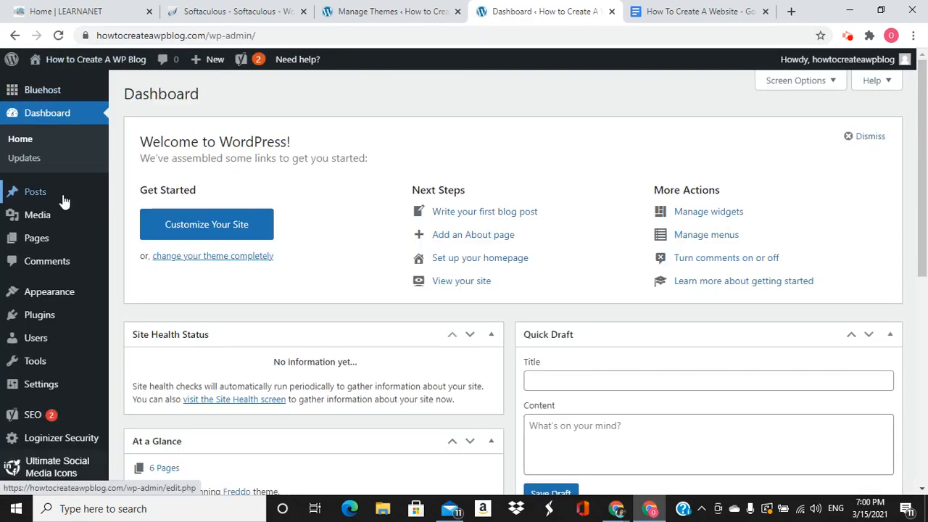
# Start a new post titled 'How To Create Websites in 15 Mins for Beginners'
pyautogui.moveTo(52, 201)
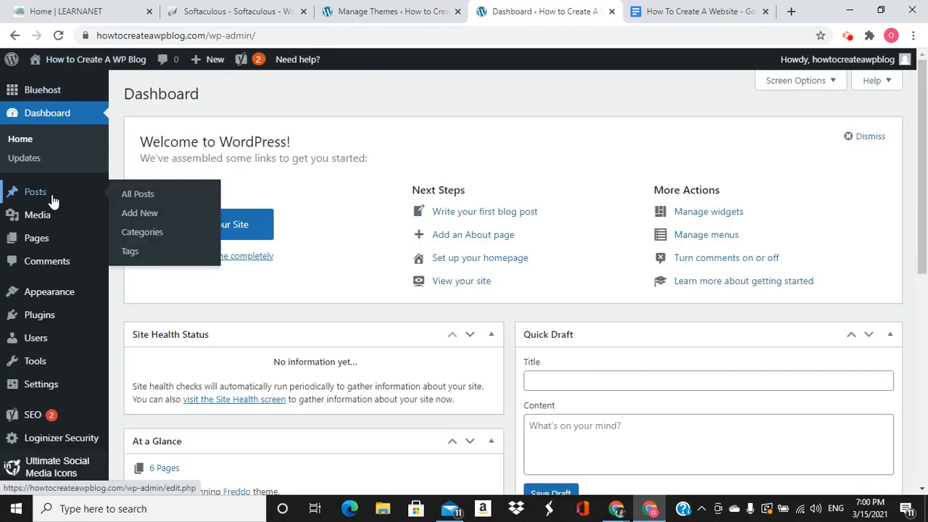
pyautogui.click(130, 212)
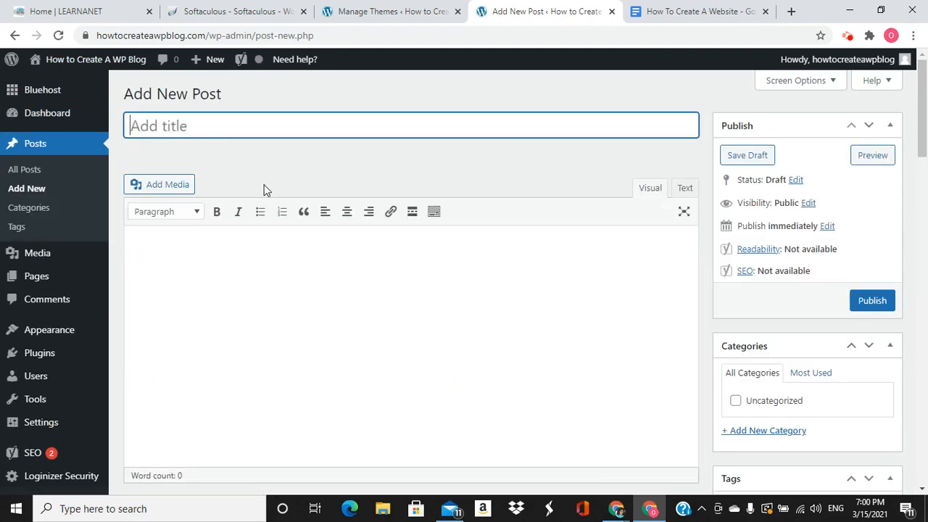
pyautogui.write('How ')
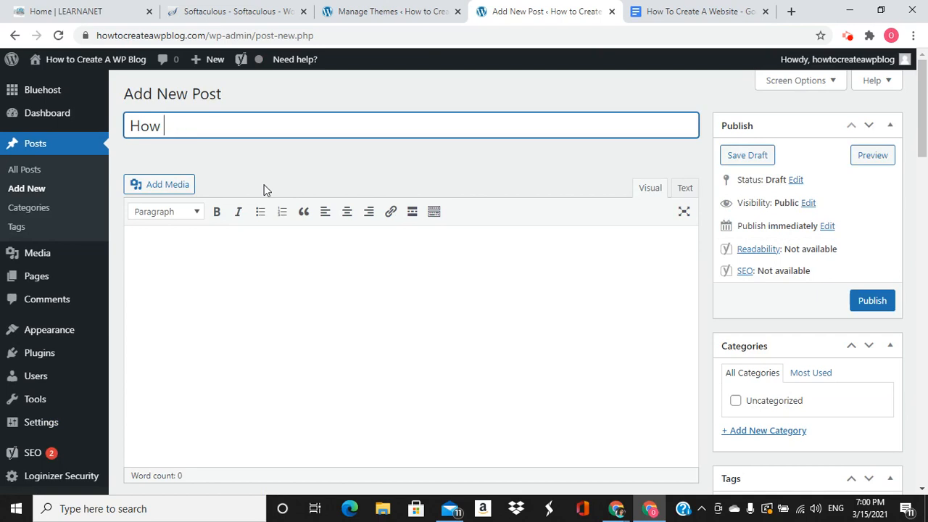
pyautogui.write('to Create Website')
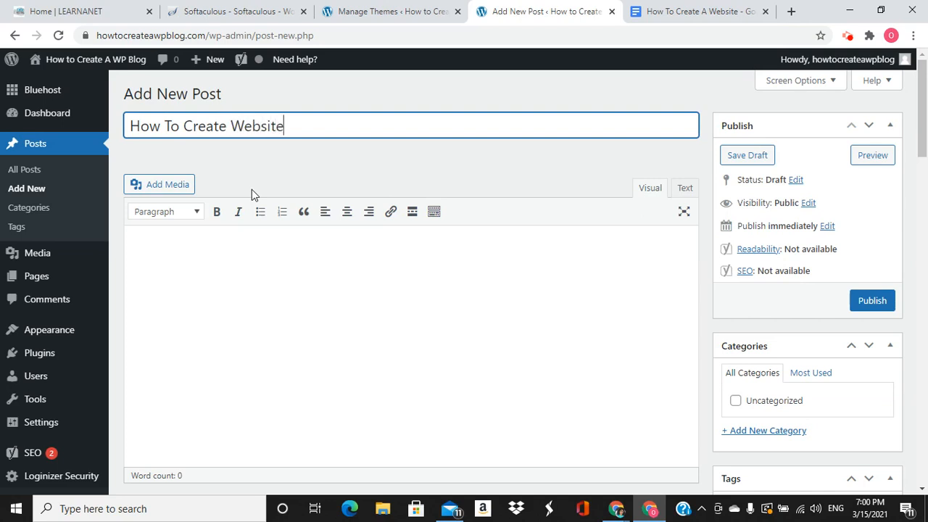
pyautogui.write(' in 15 for Beginners')
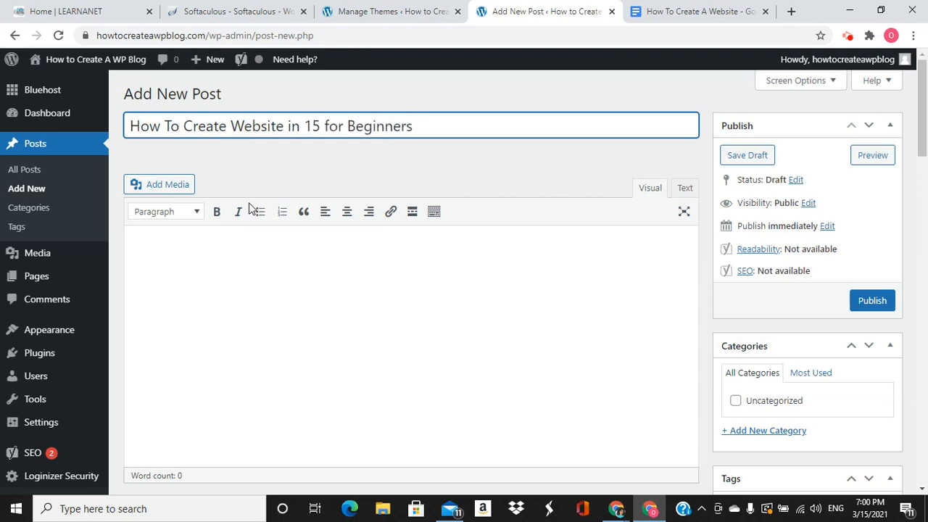
pyautogui.write('Mins')
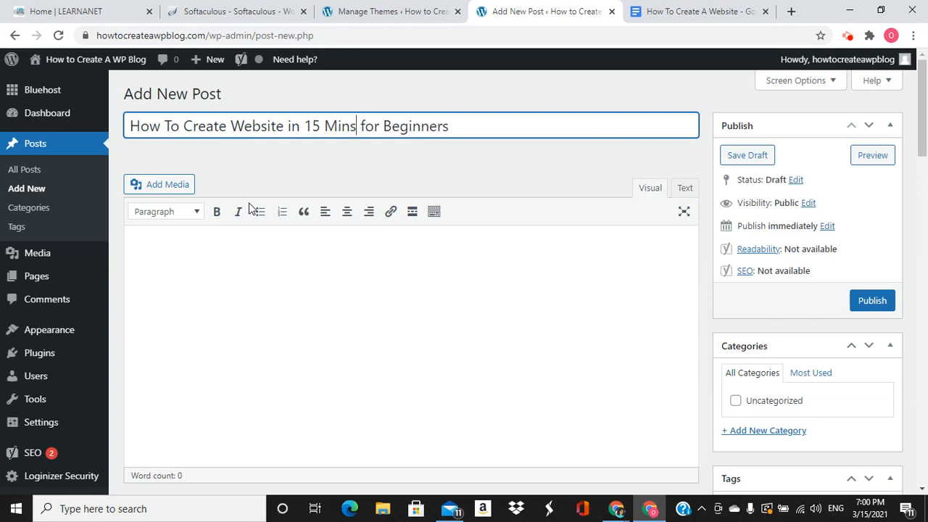
pyautogui.write(' s')
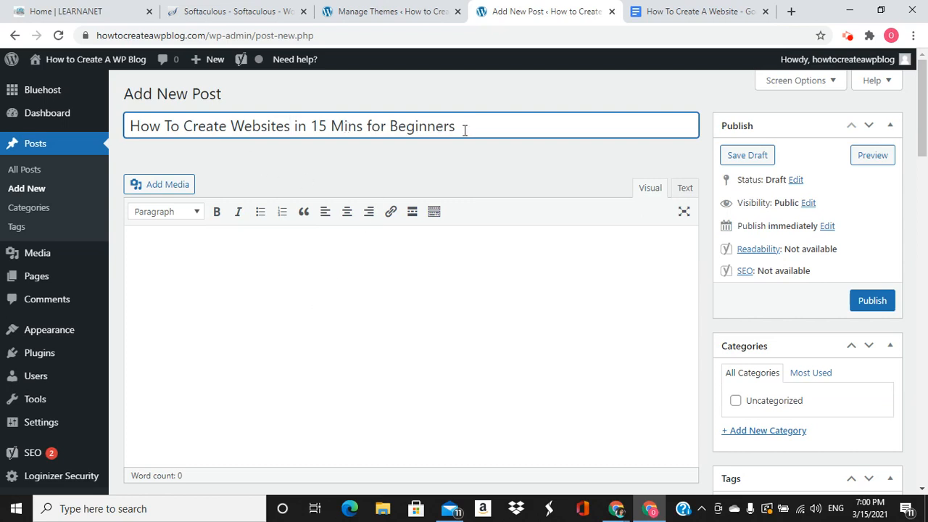
pyautogui.click(189, 252)
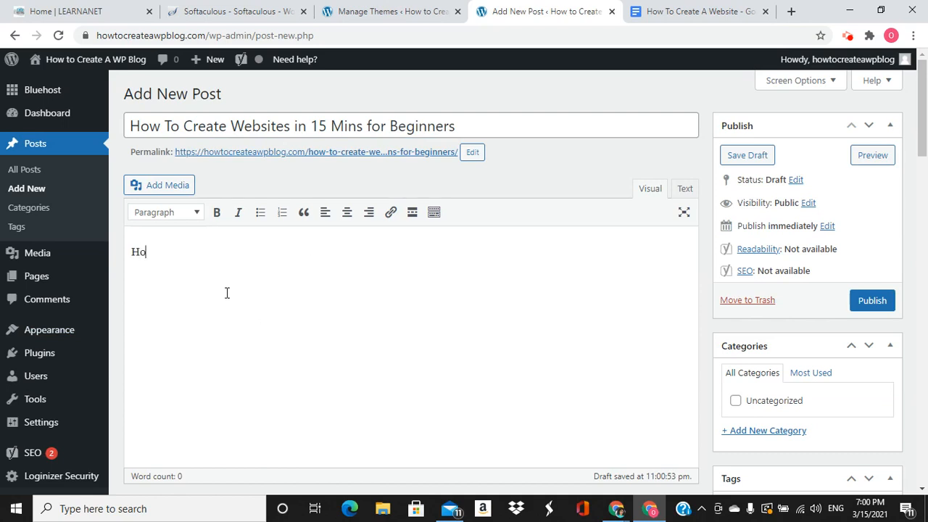
# Finish the body sentence, select 'beginners' and start entering an amazon.com link address
pyautogui.write('w to create websites in 15 minutes for beginners.')
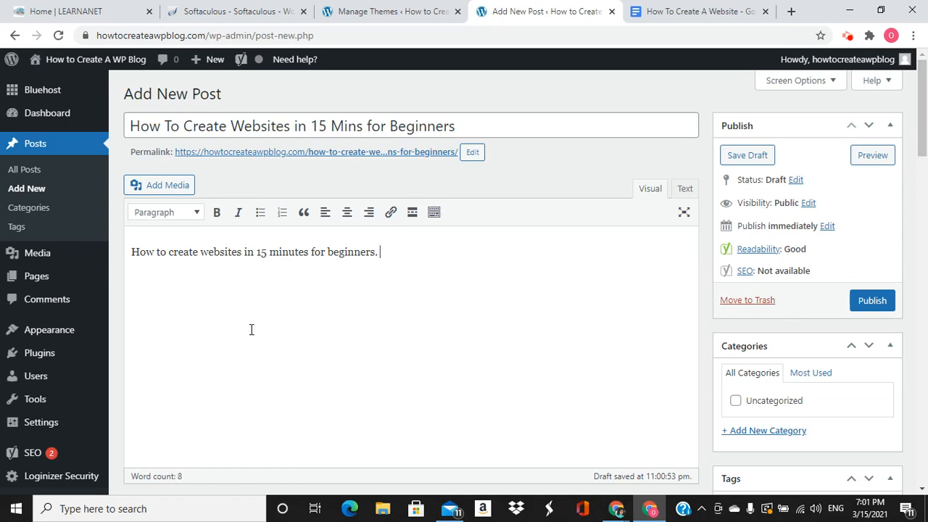
pyautogui.doubleClick(343, 253)
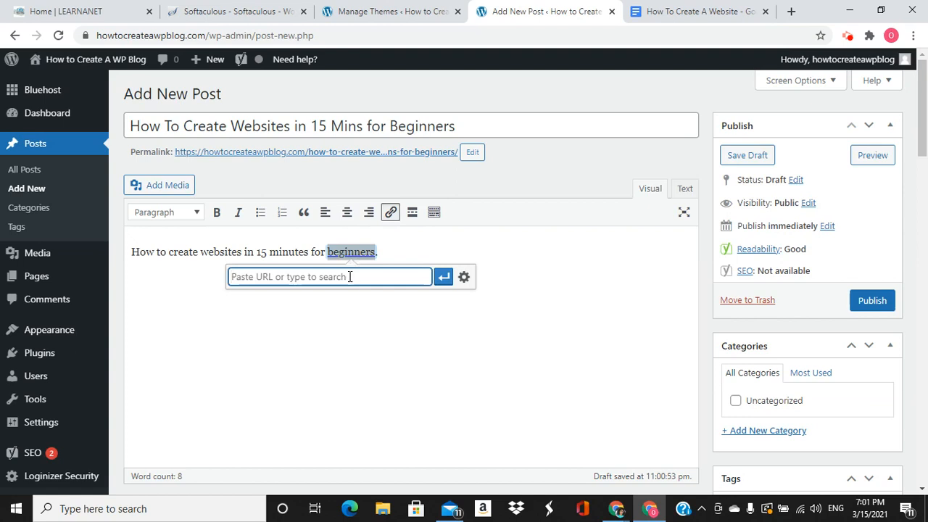
pyautogui.write('ho')
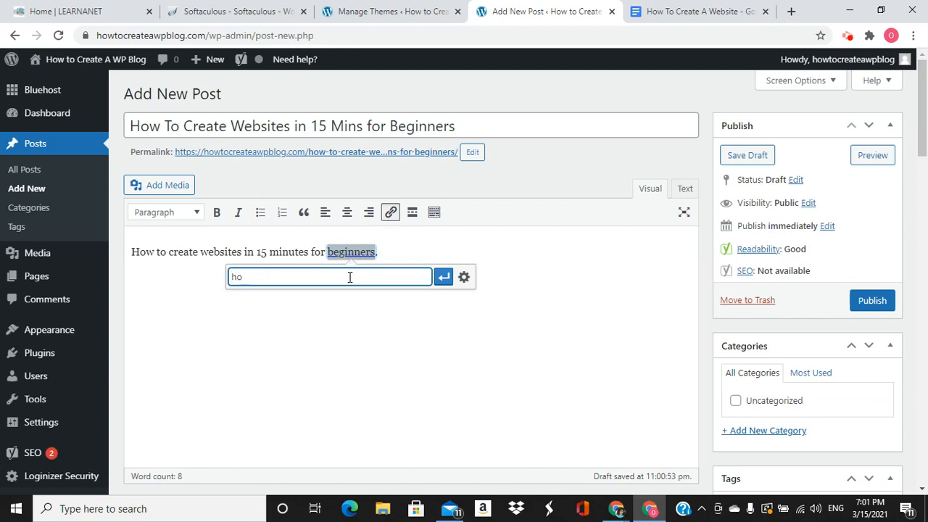
pyautogui.press('BackSpace')
pyautogui.press('BackSpace')
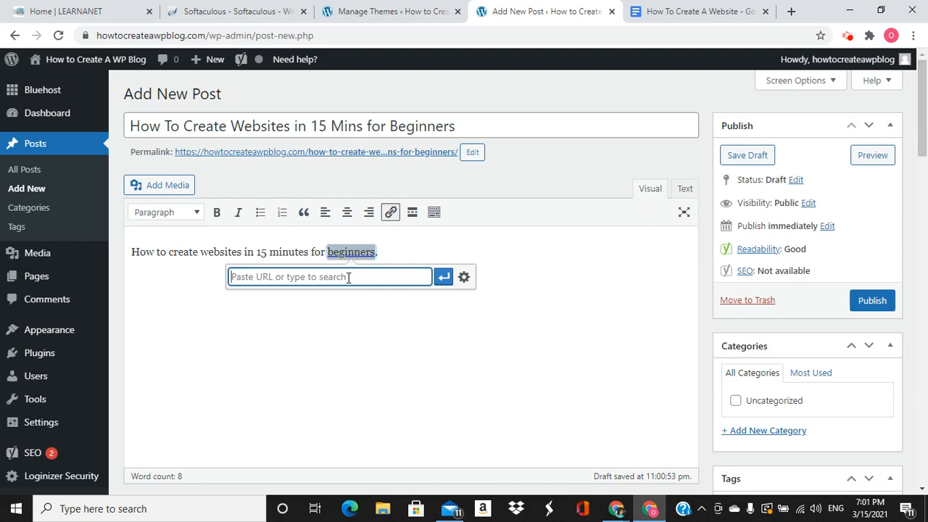
pyautogui.write('amzon')
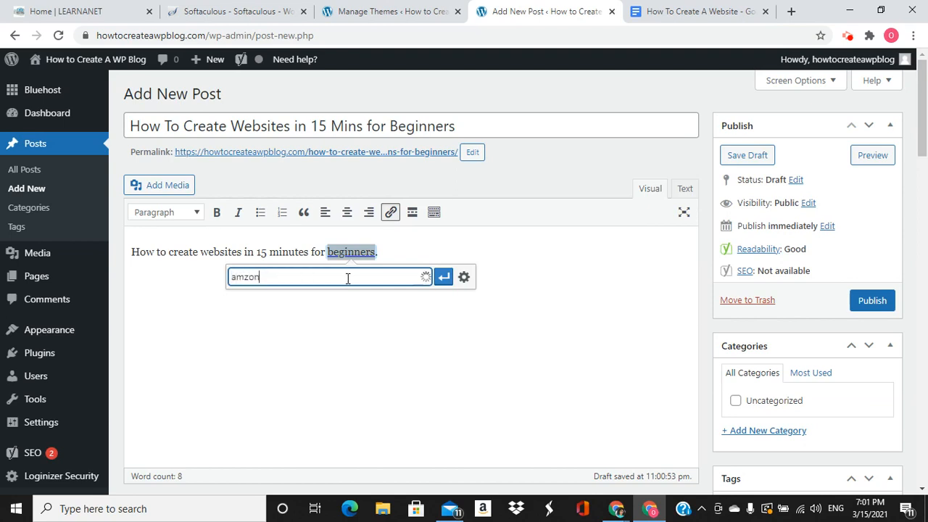
pyautogui.press('BackSpace')
pyautogui.press('BackSpace')
pyautogui.press('BackSpace')
pyautogui.write('azon.co')
# Link 'beginners' to amazon.com, set to open in a new tab
pyautogui.click(463, 277)
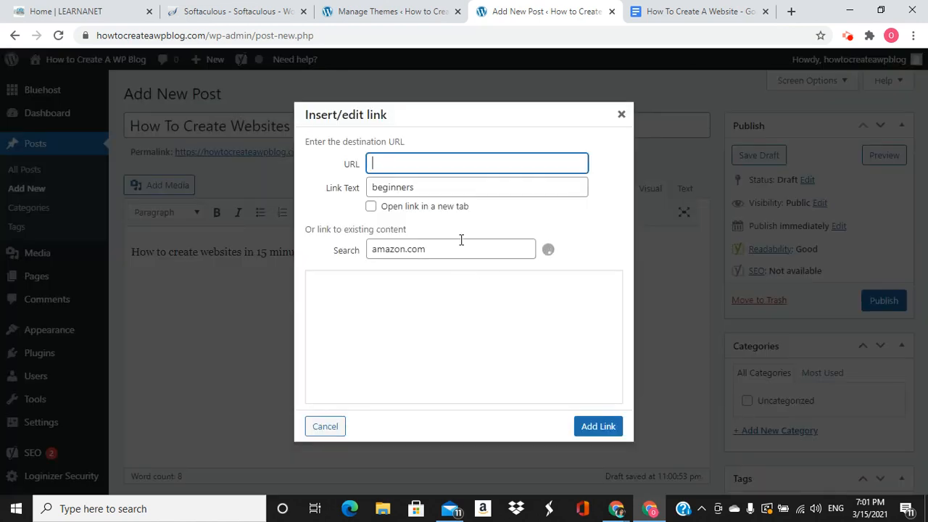
pyautogui.click(371, 206)
pyautogui.click(425, 164)
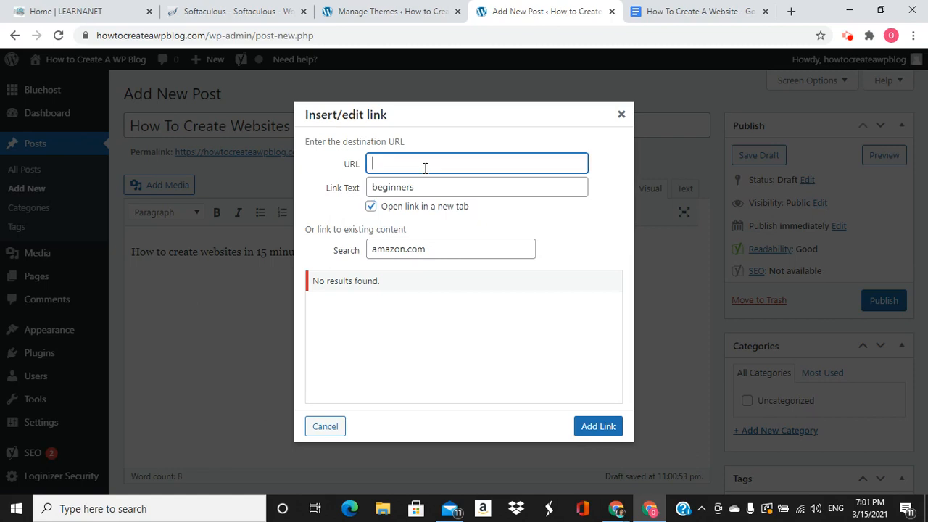
pyautogui.write('amazon.com')
pyautogui.click(602, 426)
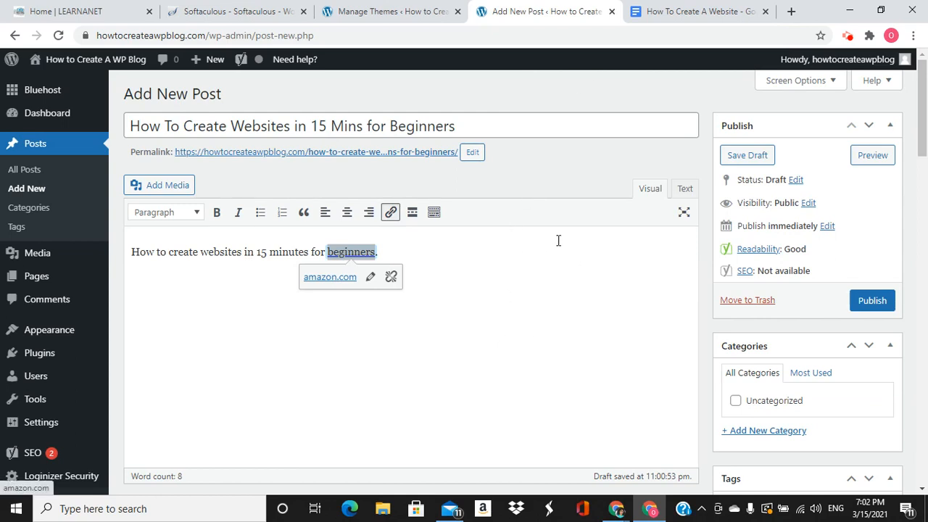
# Save the draft and insert the smiling woman photo from the Media Library
pyautogui.click(754, 157)
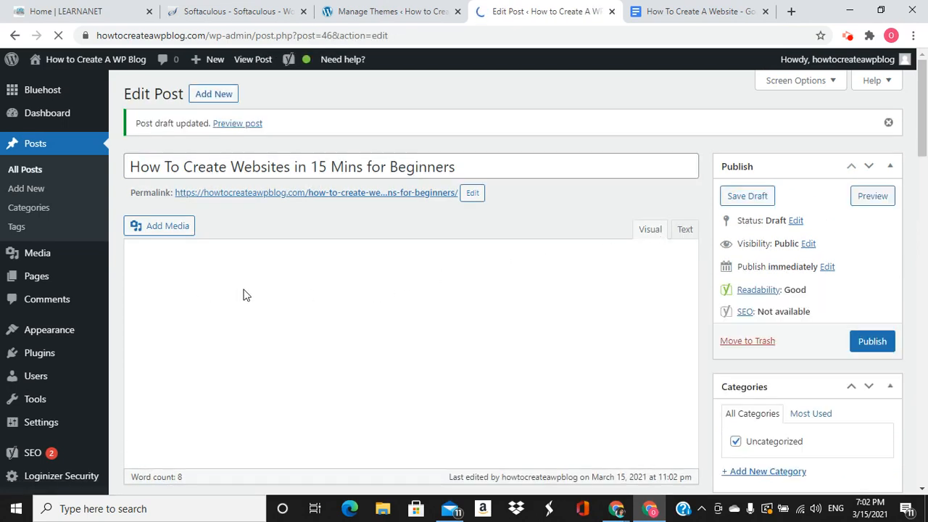
pyautogui.click(169, 228)
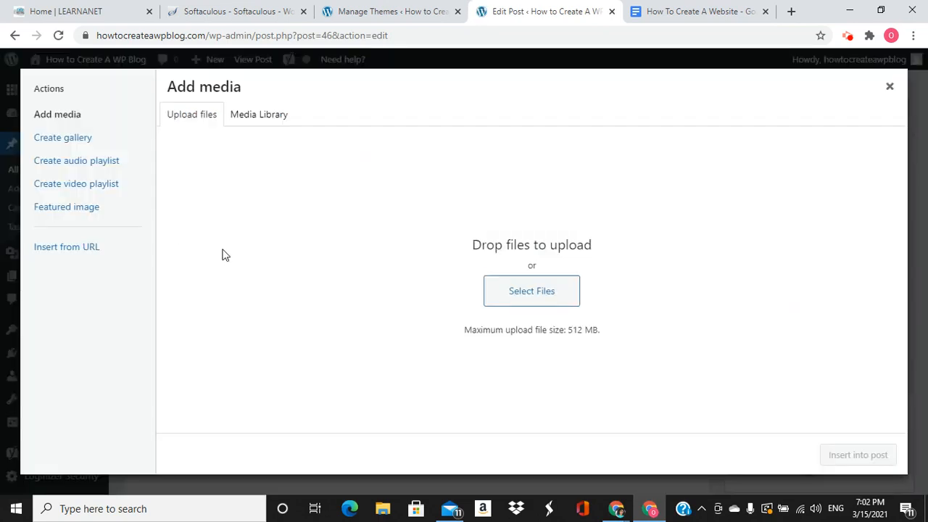
pyautogui.click(257, 125)
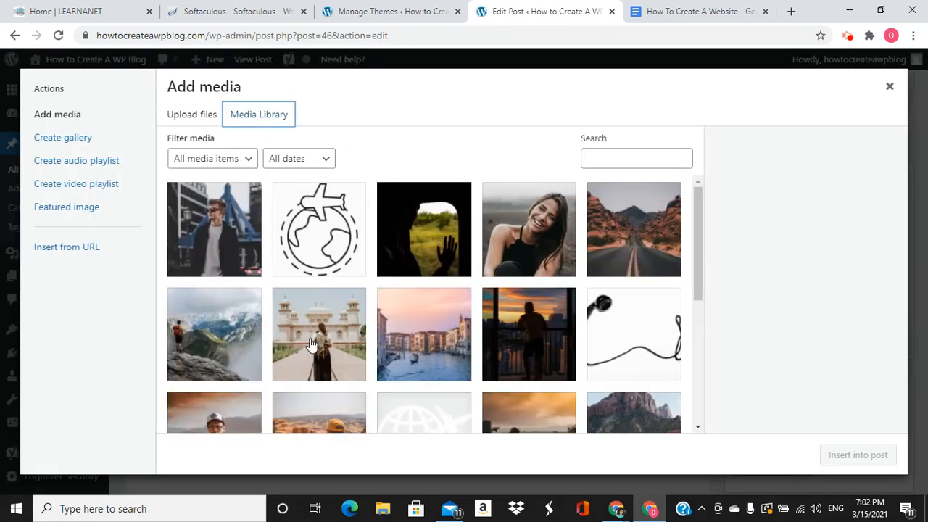
pyautogui.click(518, 244)
pyautogui.click(841, 455)
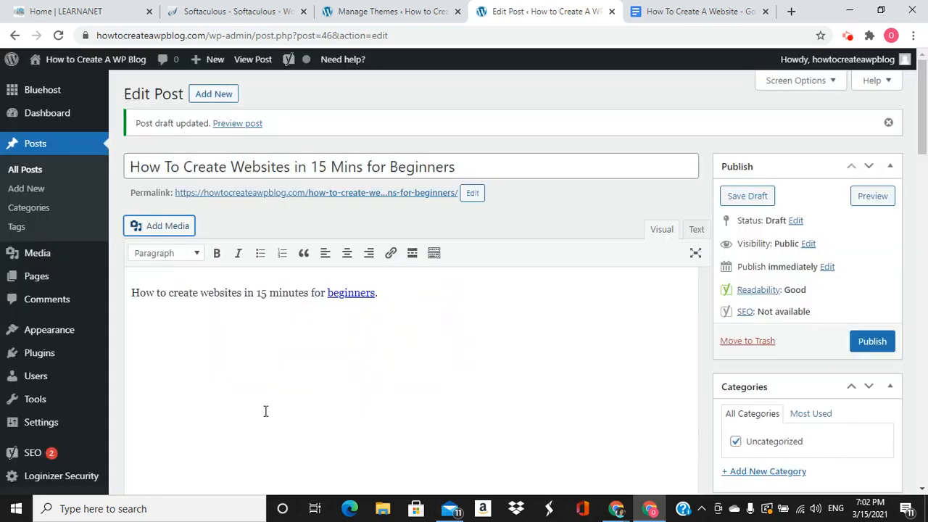
pyautogui.scroll(1, 263, 407)
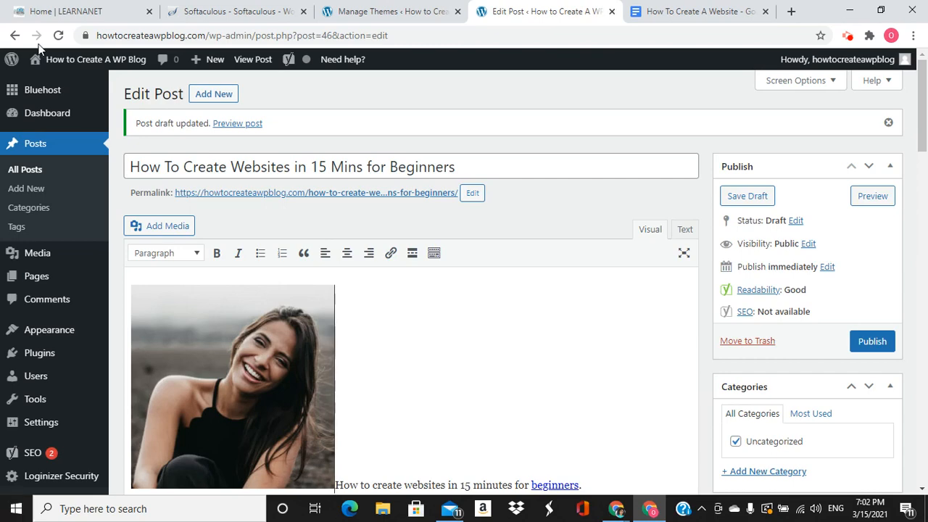
# Move the sentence below the photo and insert the otherbanner.jpg Venice canal image under it
pyautogui.press('Return')
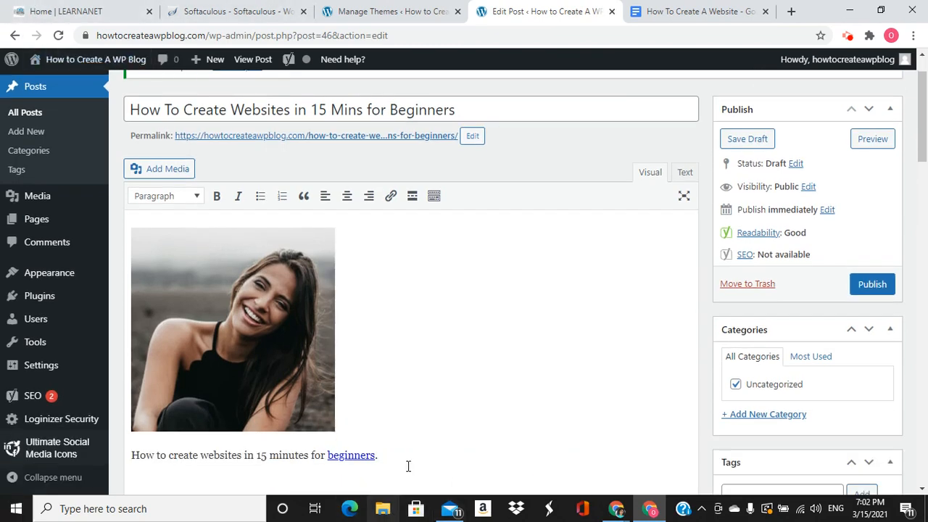
pyautogui.click(425, 449)
pyautogui.scroll(-3, 406, 453)
pyautogui.press('Return')
pyautogui.press('Return')
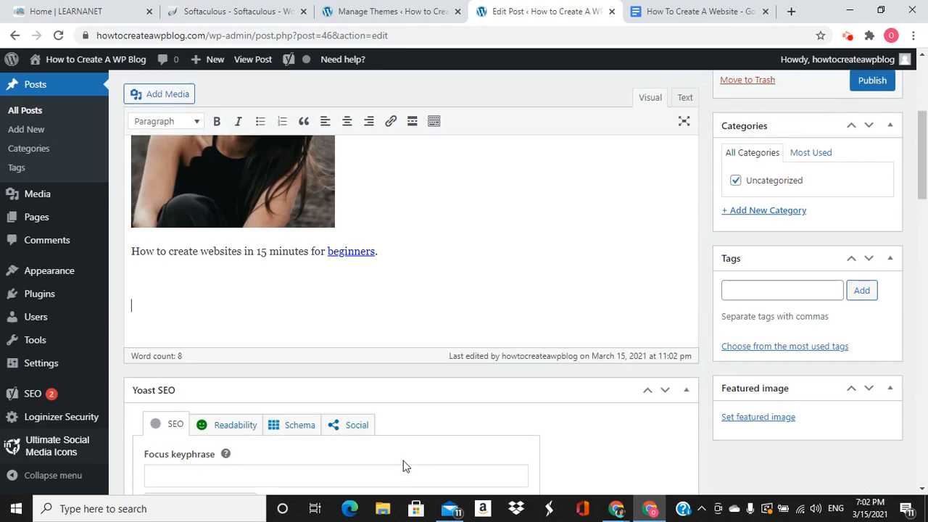
pyautogui.click(182, 94)
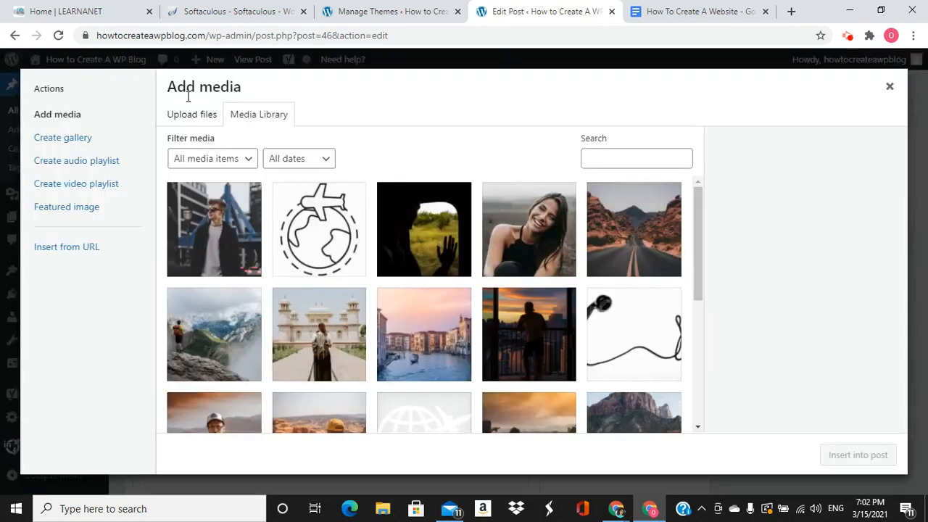
pyautogui.click(424, 338)
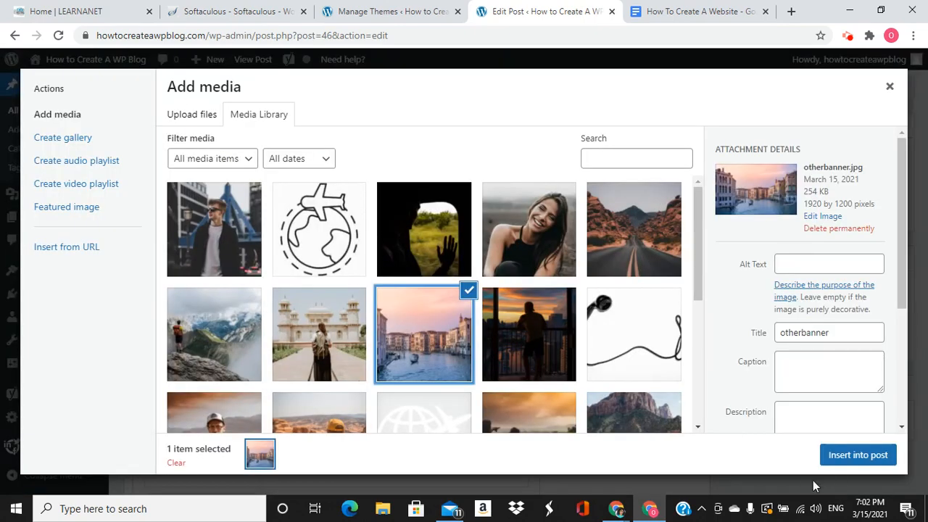
pyautogui.click(851, 456)
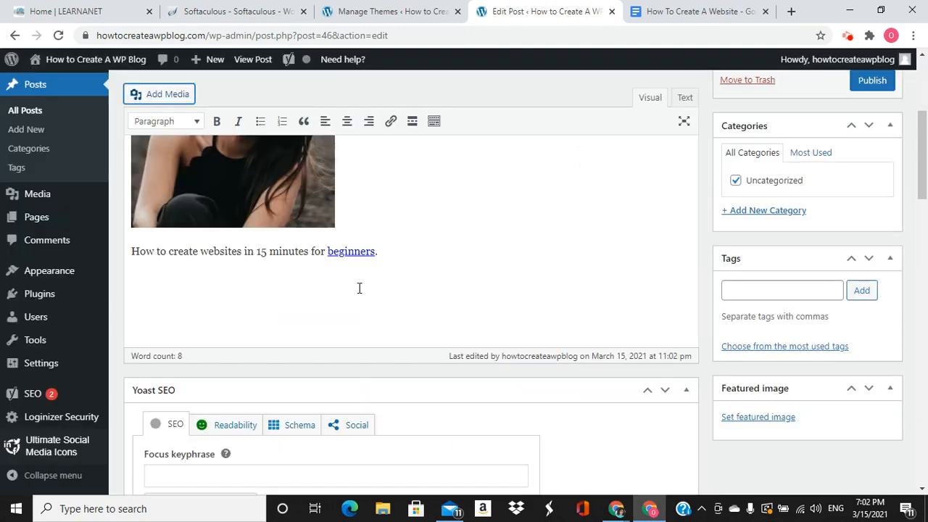
pyautogui.scroll(2, 310, 301)
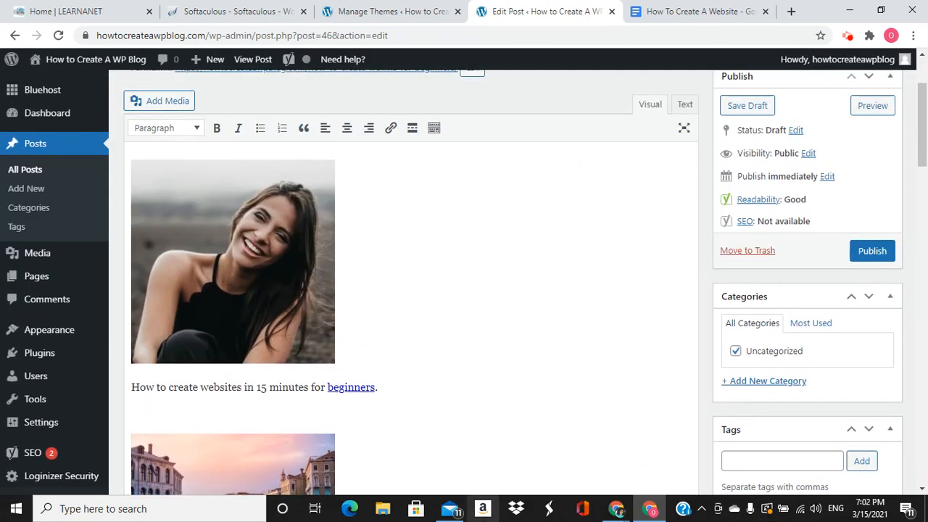
# Format the sentence line as Heading 2 and save the draft
pyautogui.tripleClick(241, 386)
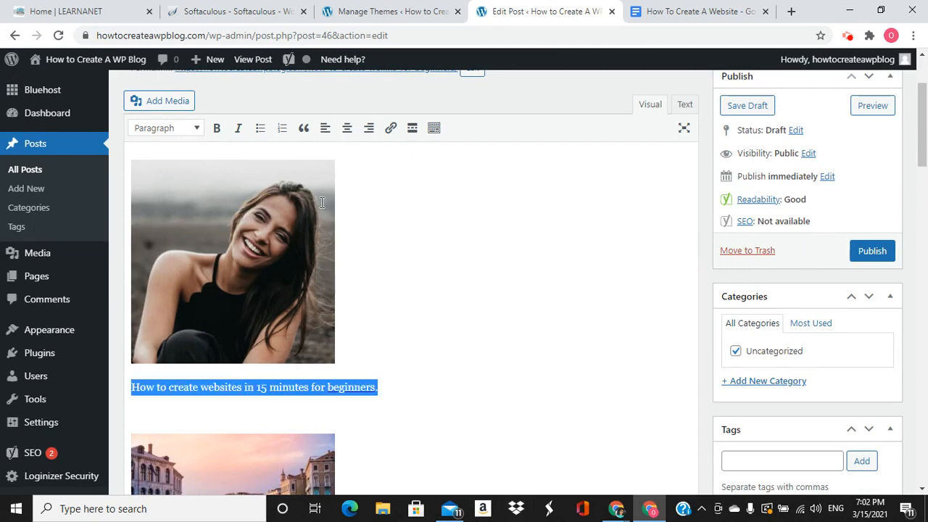
pyautogui.click(185, 127)
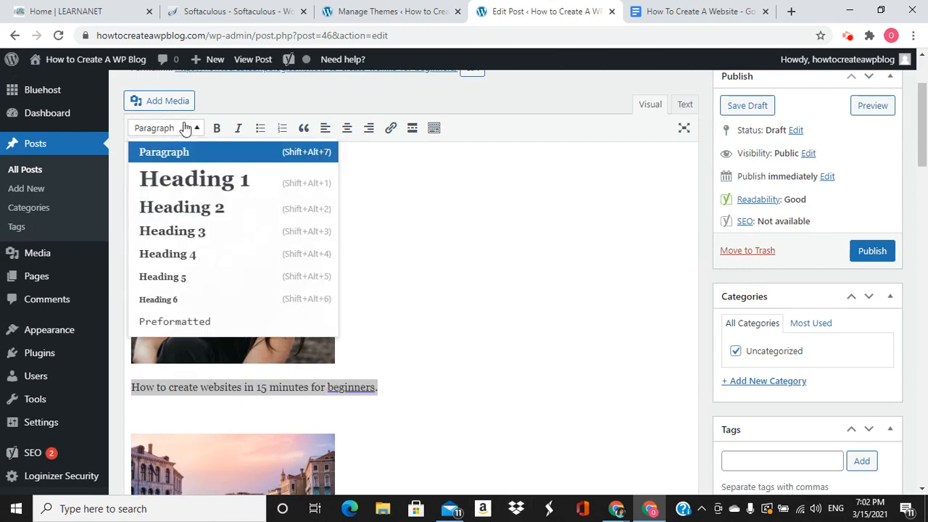
pyautogui.click(197, 209)
pyautogui.click(566, 389)
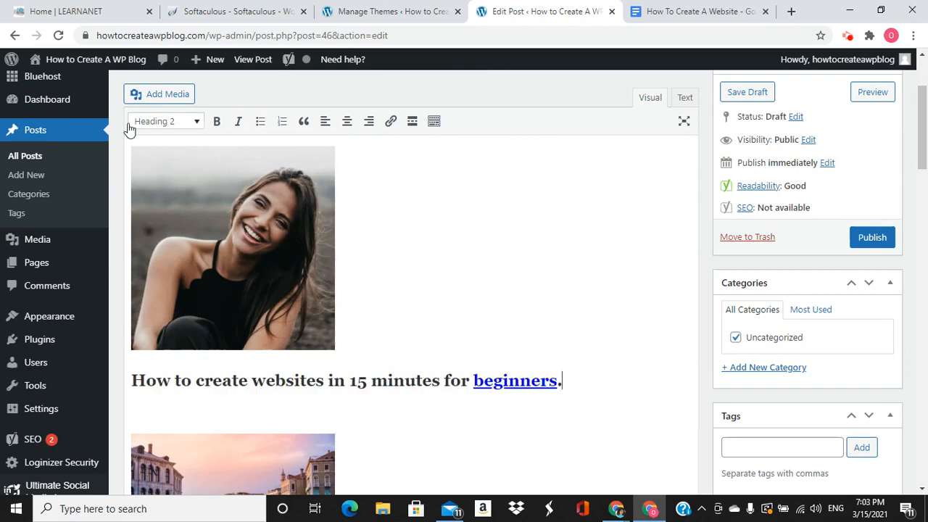
pyautogui.hotkey('ctrl', 's')
pyautogui.scroll(1, 302, 337)
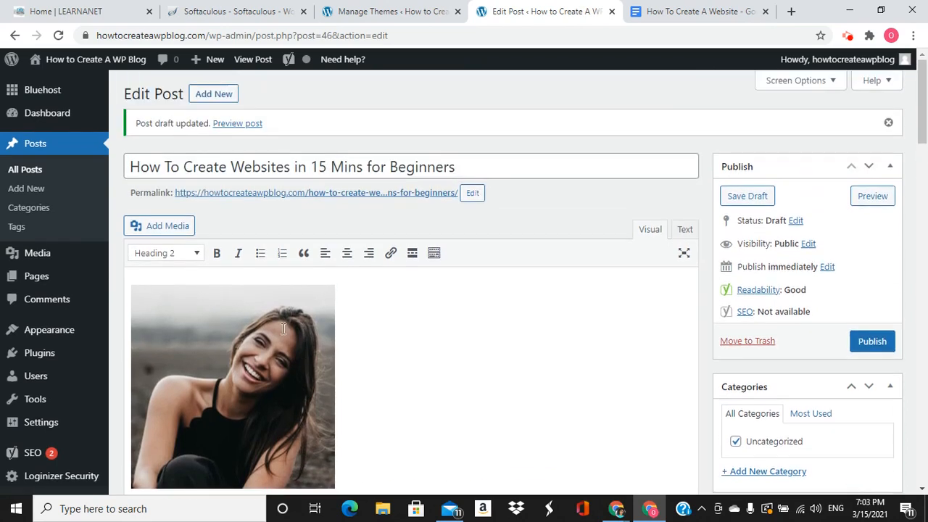
# Add an 'Introduction' line and a 'Title' Heading 2 above the portrait image
pyautogui.click(131, 285)
pyautogui.scroll(-2, 176, 362)
pyautogui.press('Up')
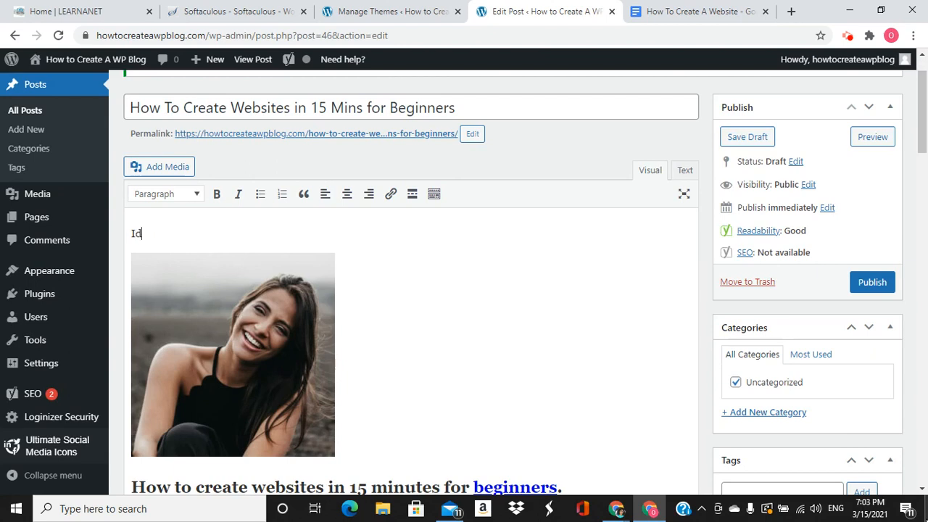
pyautogui.write('Introduction')
pyautogui.press('Return')
pyautogui.press('Return')
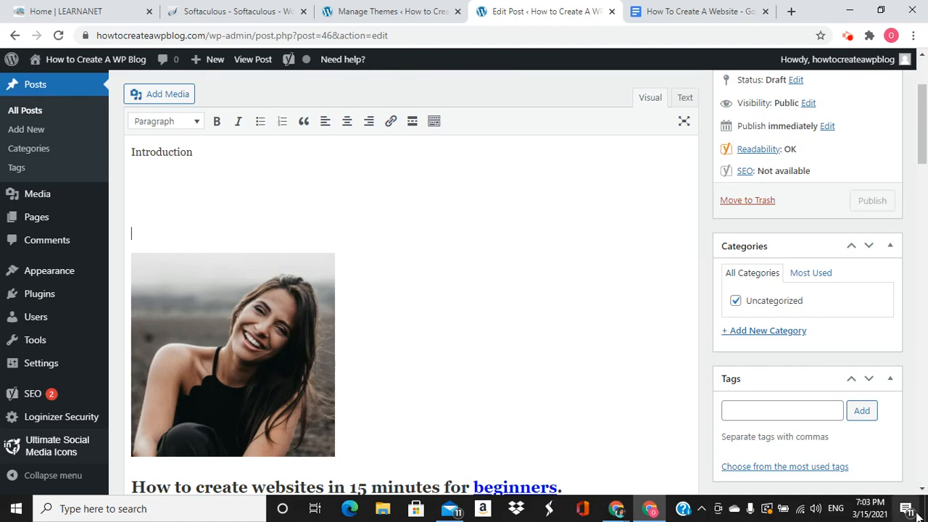
pyautogui.write('Title')
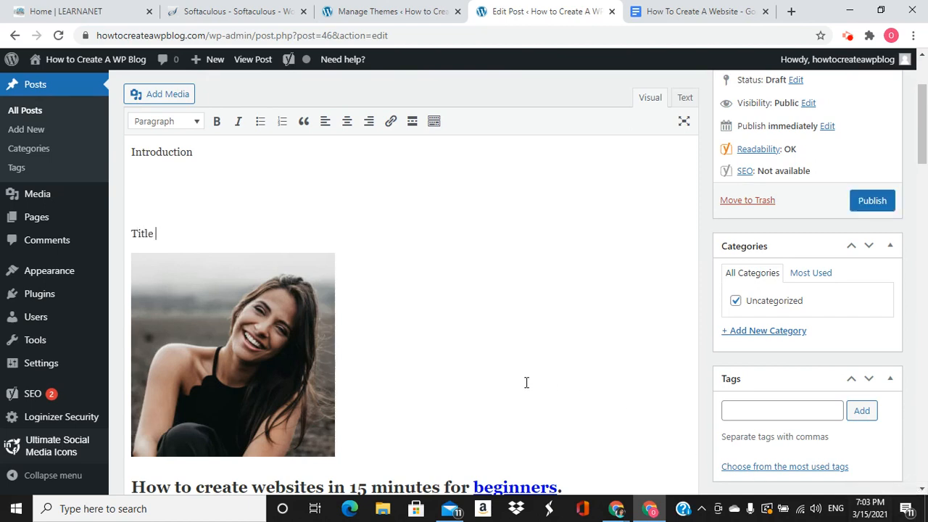
pyautogui.doubleClick(163, 231)
pyautogui.click(193, 123)
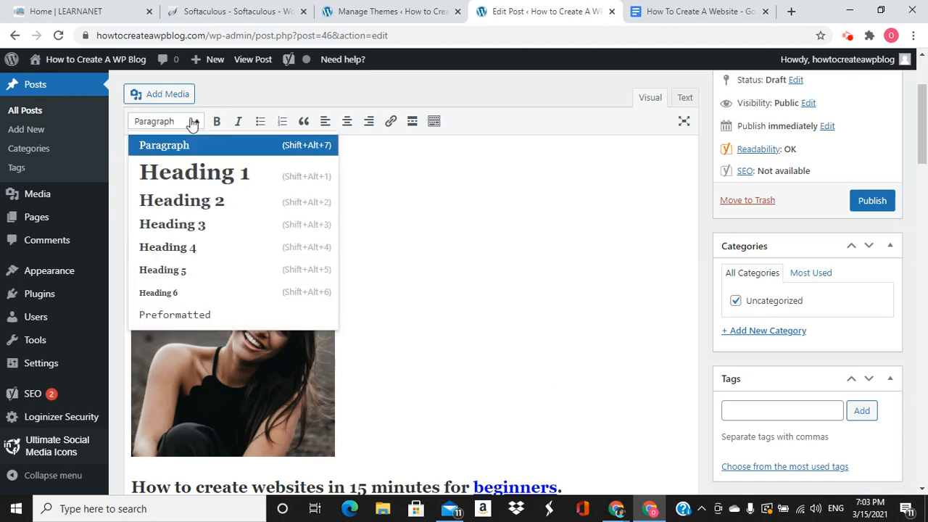
pyautogui.click(187, 197)
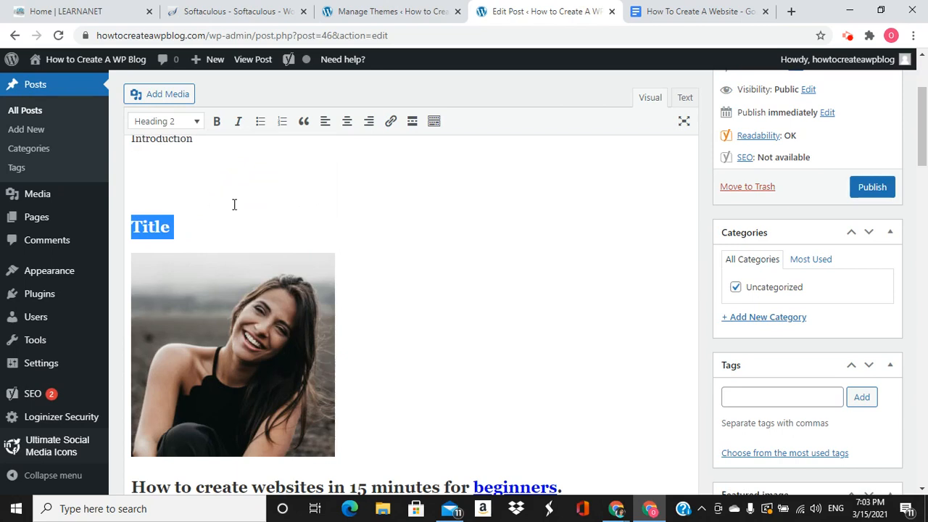
pyautogui.click(242, 225)
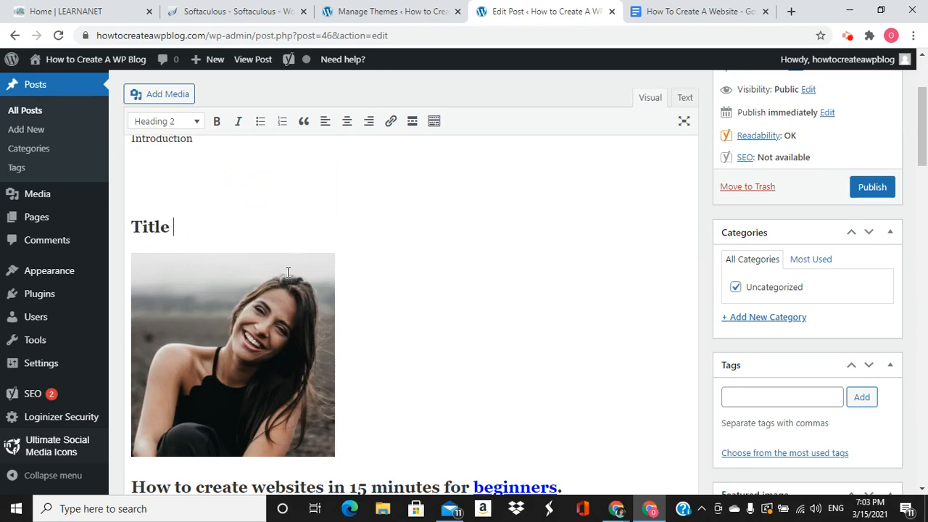
# Type a 'Content' paragraph under the heading before the Venice image
pyautogui.scroll(-4, 309, 239)
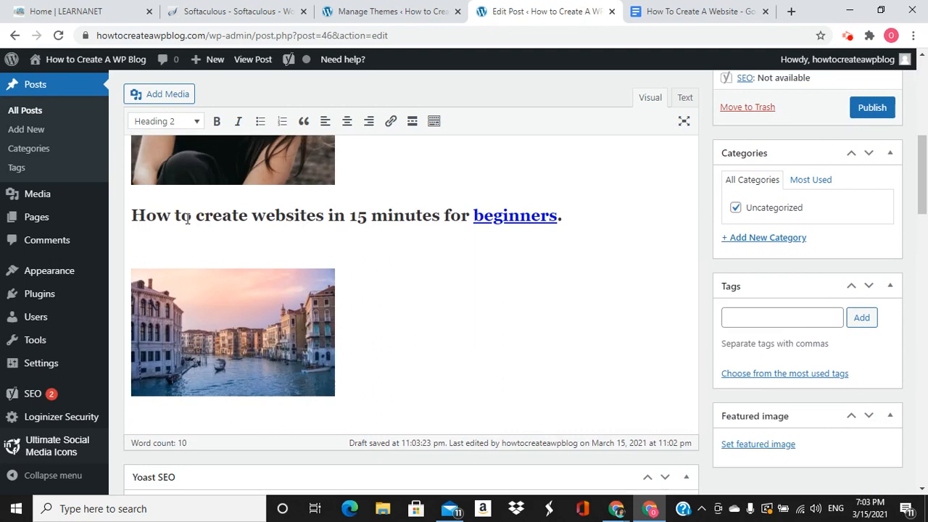
pyautogui.click(158, 243)
pyautogui.write('Content')
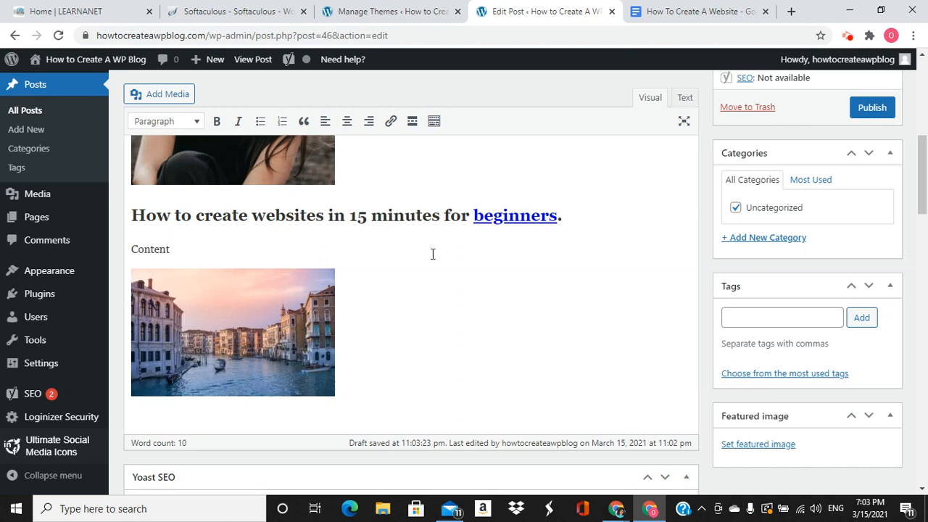
pyautogui.scroll(-3, 420, 271)
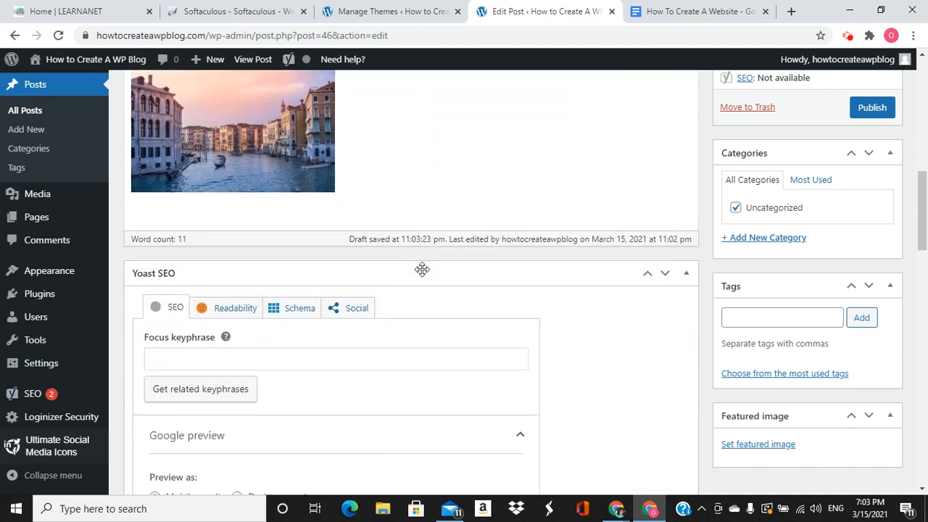
# Replace Uncategorized with a new 'Wordpress Tutorials' category, then preview the draft
pyautogui.click(760, 318)
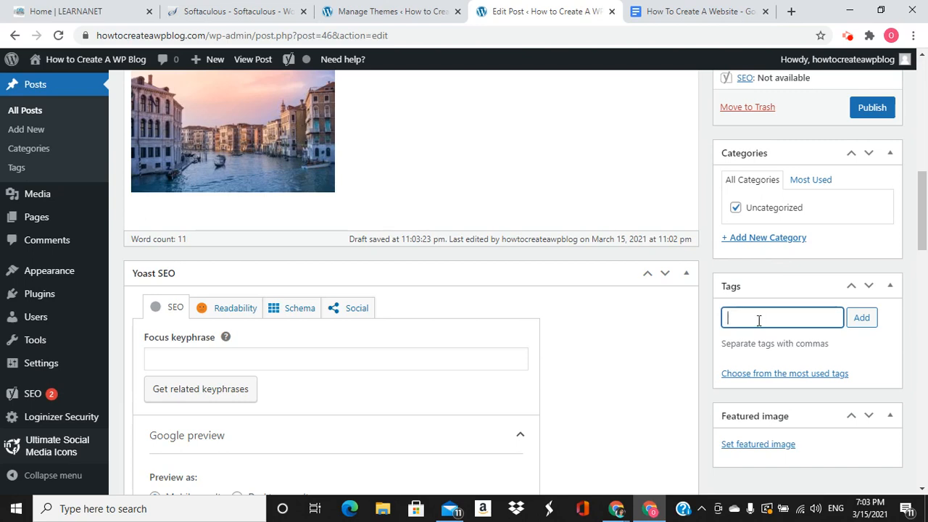
pyautogui.click(740, 238)
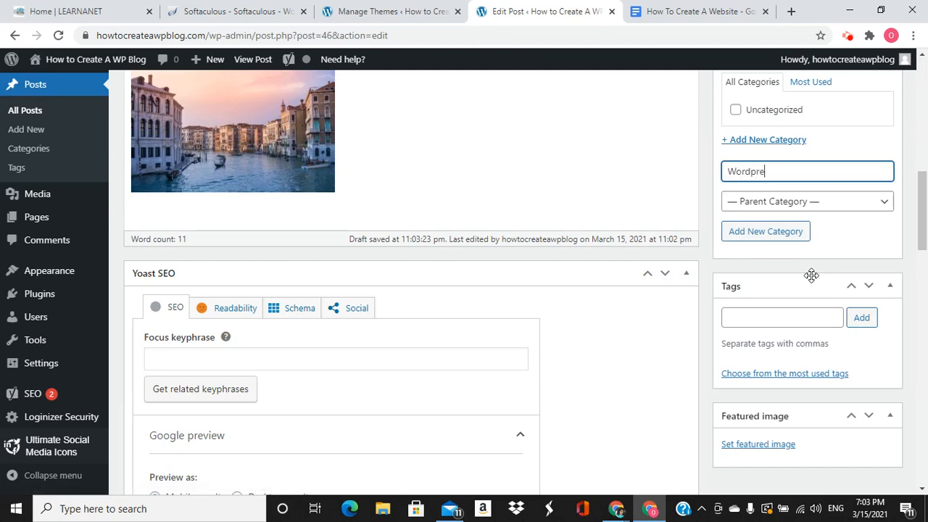
pyautogui.write('Wordpress Tutorials')
pyautogui.click(766, 232)
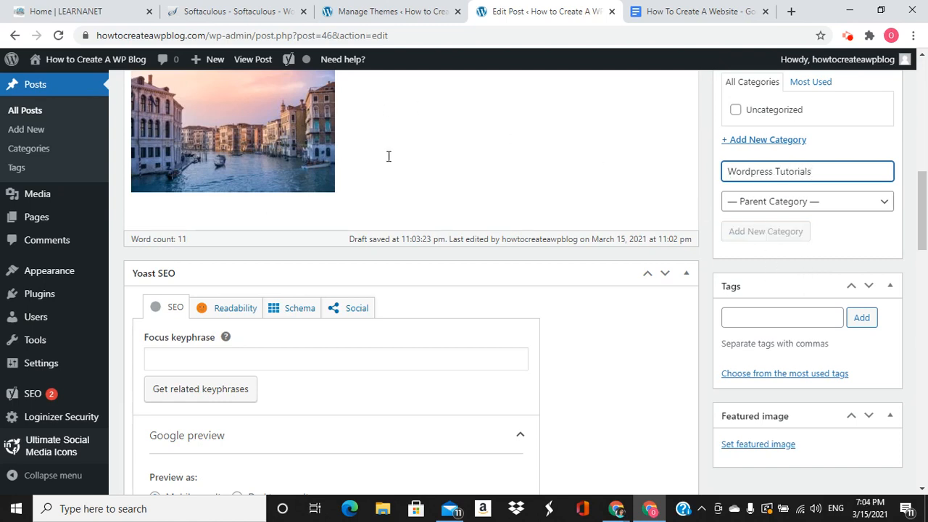
pyautogui.scroll(2, 400, 182)
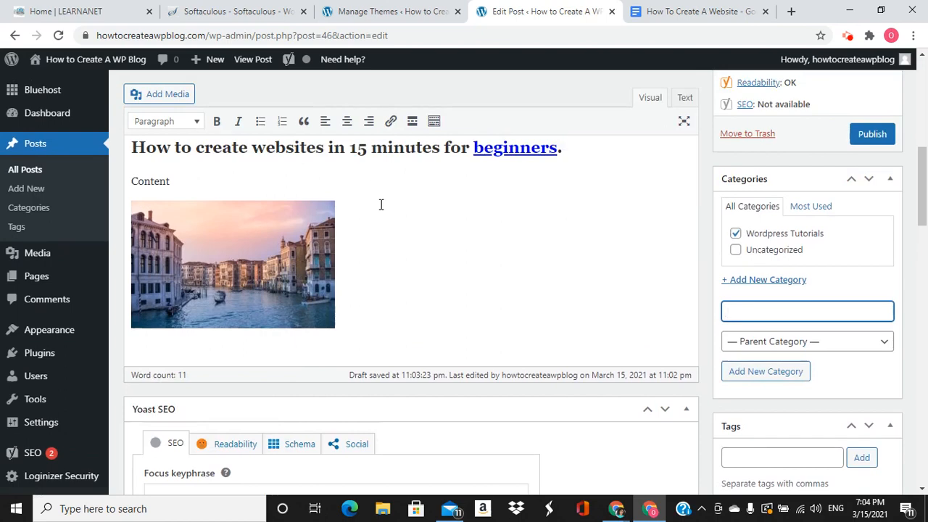
pyautogui.scroll(-1, 601, 264)
pyautogui.scroll(3, 807, 182)
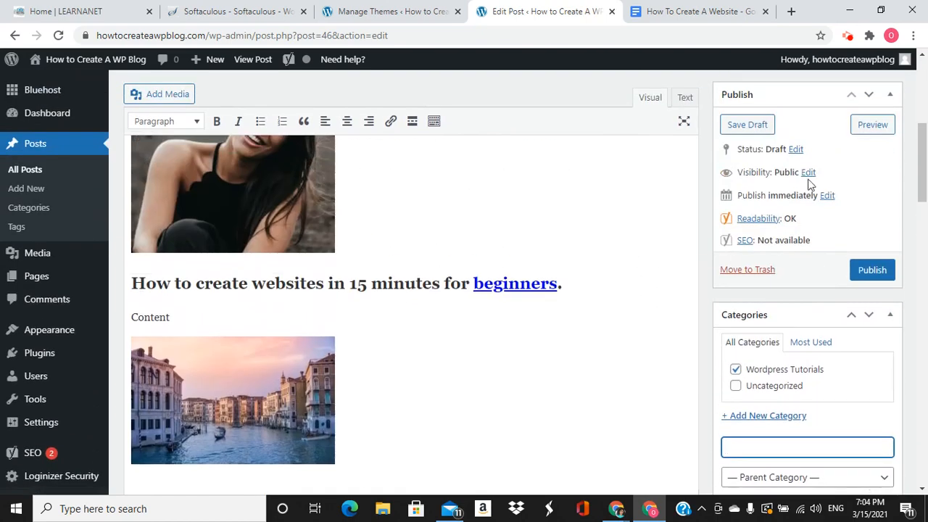
pyautogui.click(864, 129)
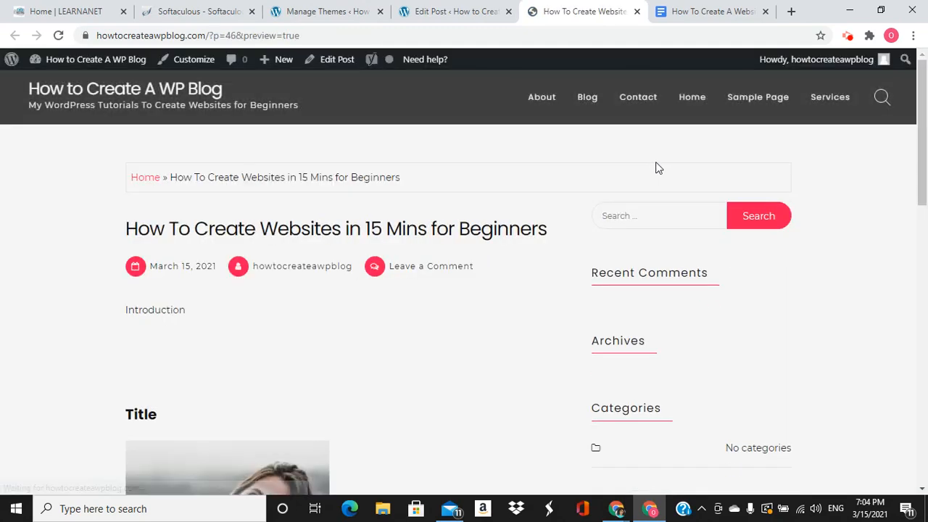
# Scroll through the post preview, then return to the Edit Post tab
pyautogui.scroll(-5, 298, 277)
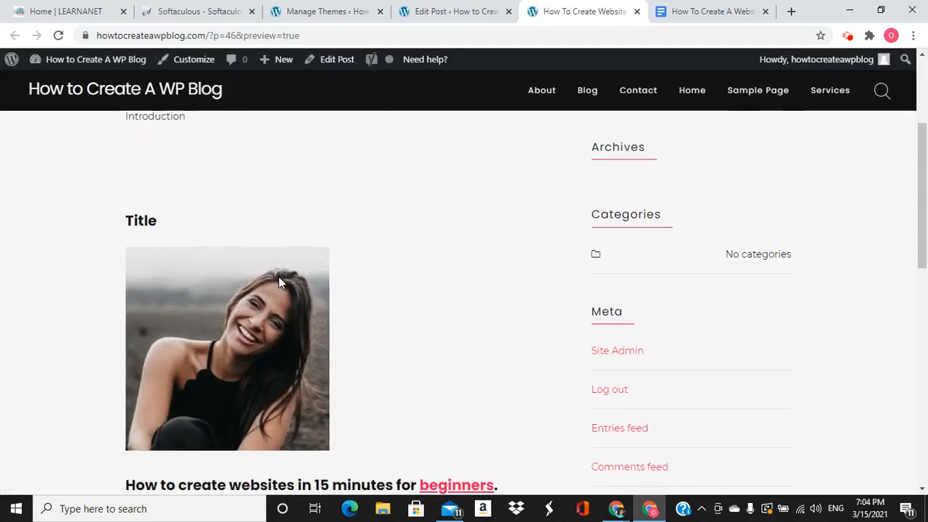
pyautogui.scroll(-4, 282, 273)
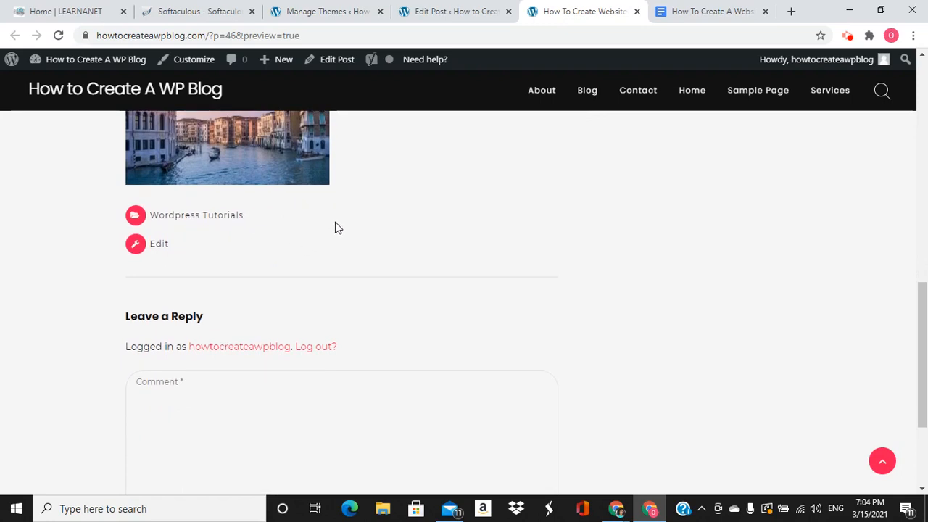
pyautogui.scroll(1, 326, 247)
pyautogui.scroll(1, 327, 246)
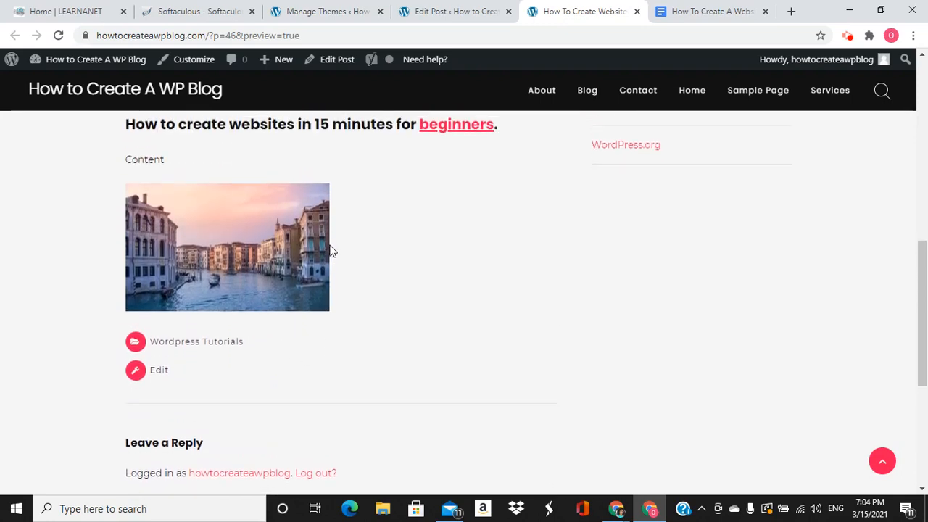
pyautogui.scroll(1, 384, 225)
pyautogui.scroll(2, 443, 239)
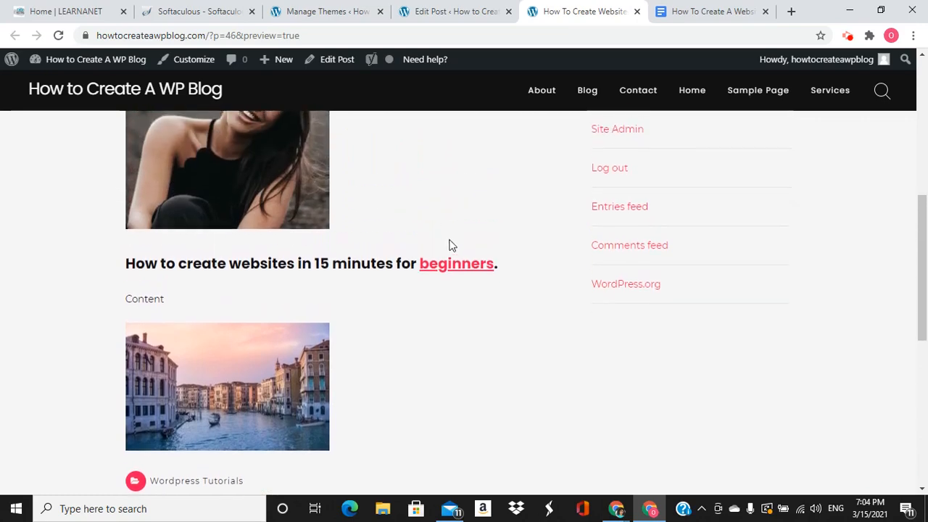
pyautogui.click(467, 12)
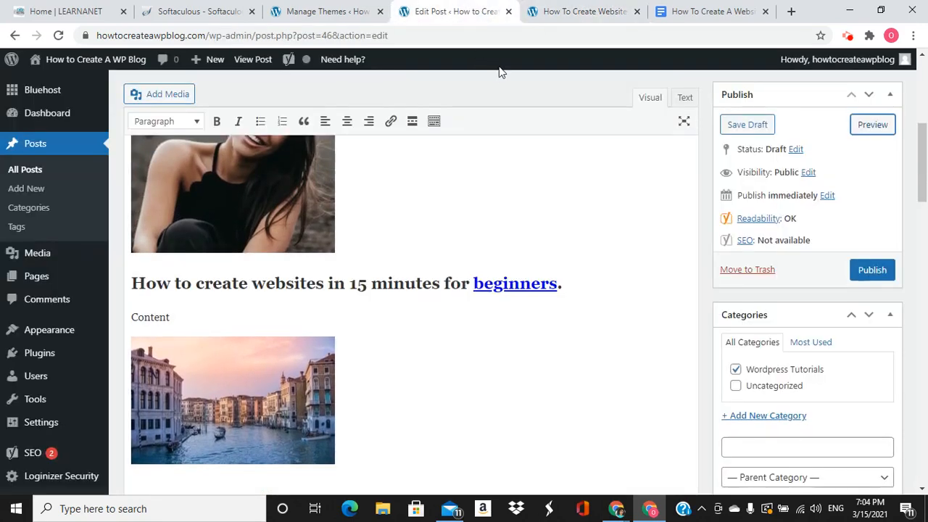
# Review the Yoast SEO Focus keyphrase and Meta description fields without changing them
pyautogui.scroll(-1, 444, 199)
pyautogui.scroll(-3, 444, 196)
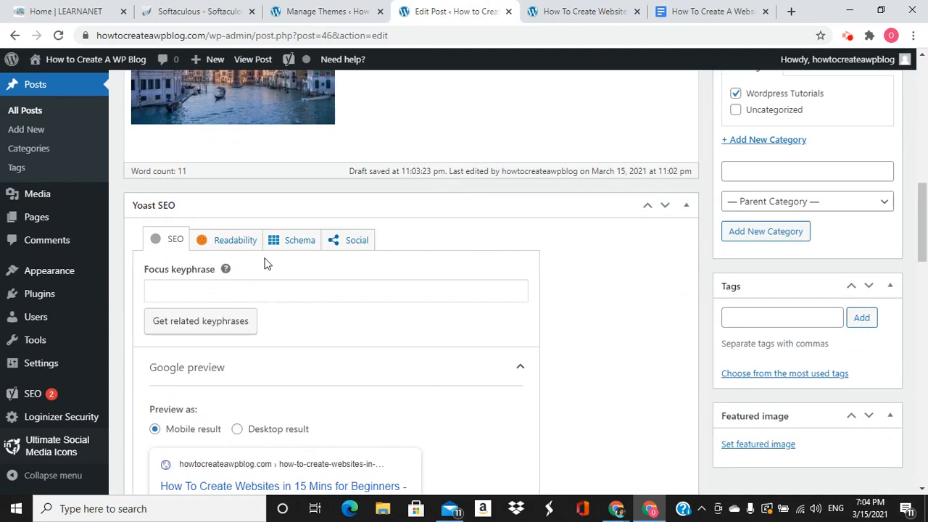
pyautogui.click(213, 290)
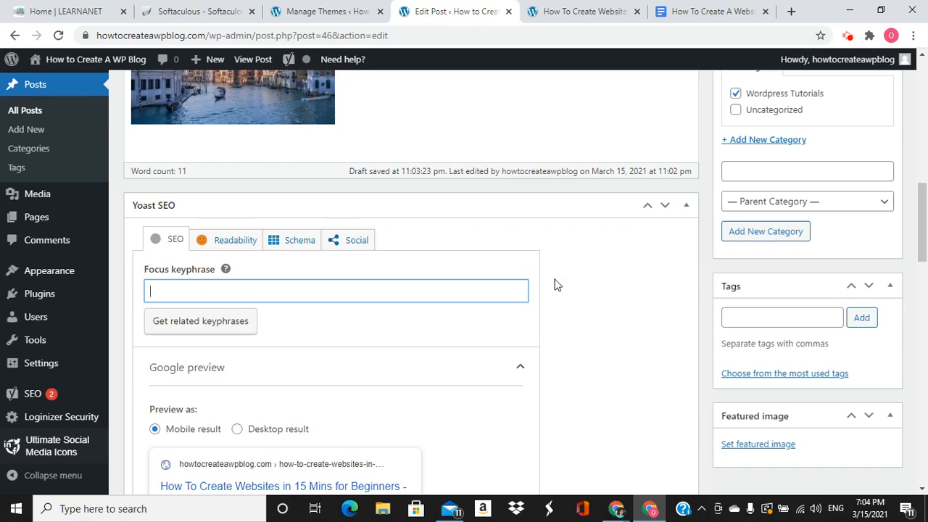
pyautogui.scroll(3, 666, 257)
pyautogui.scroll(-5, 660, 261)
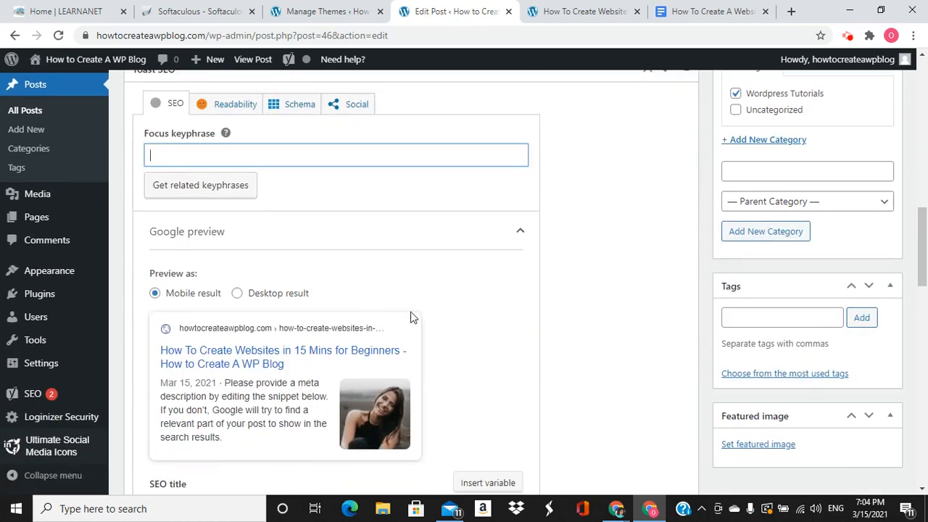
pyautogui.scroll(-3, 239, 428)
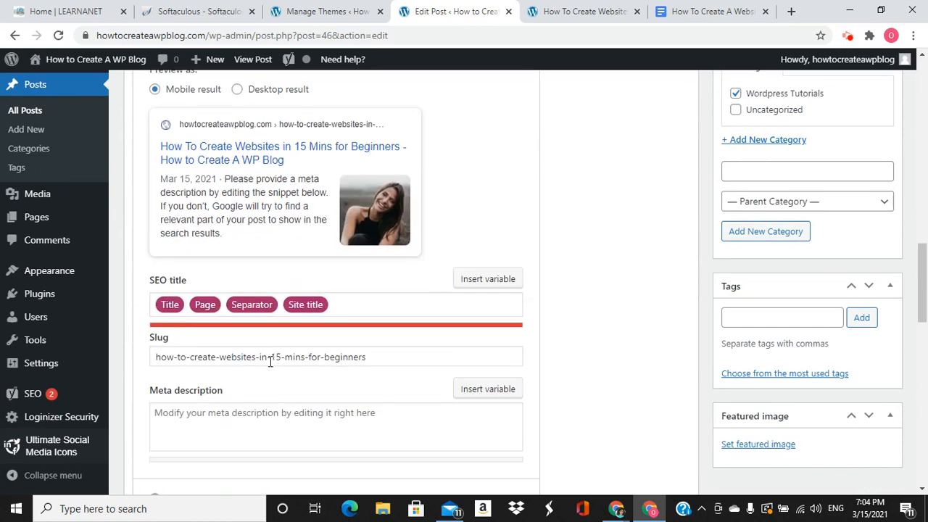
pyautogui.click(215, 411)
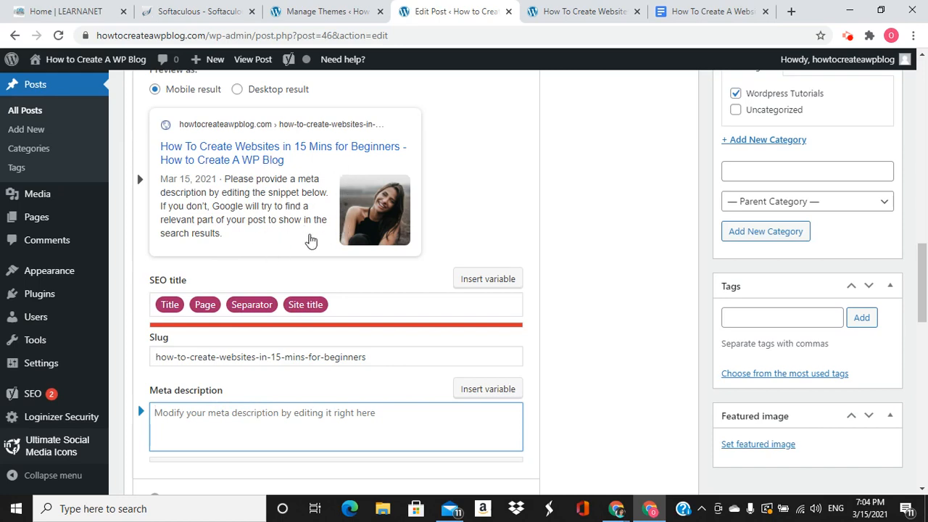
# Start a new blank page via Pages > Add New
pyautogui.scroll(9, 616, 353)
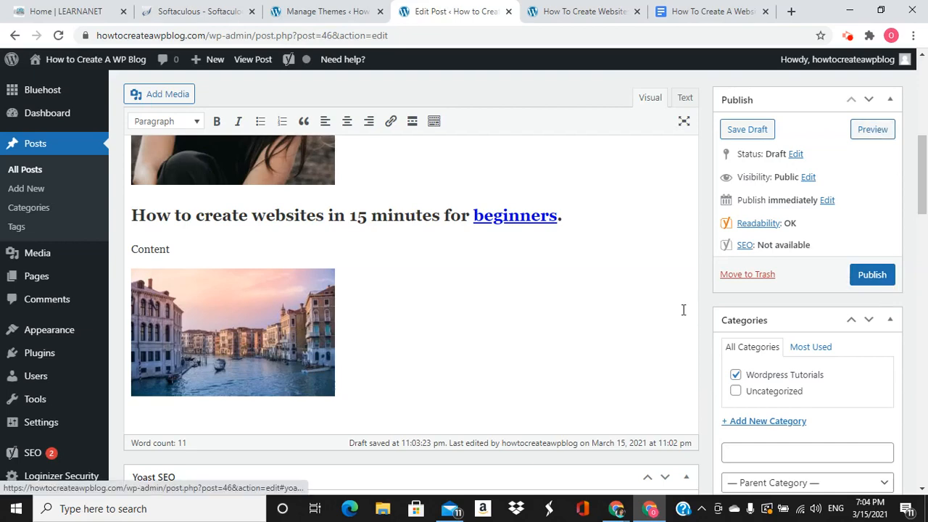
pyautogui.scroll(3, 683, 310)
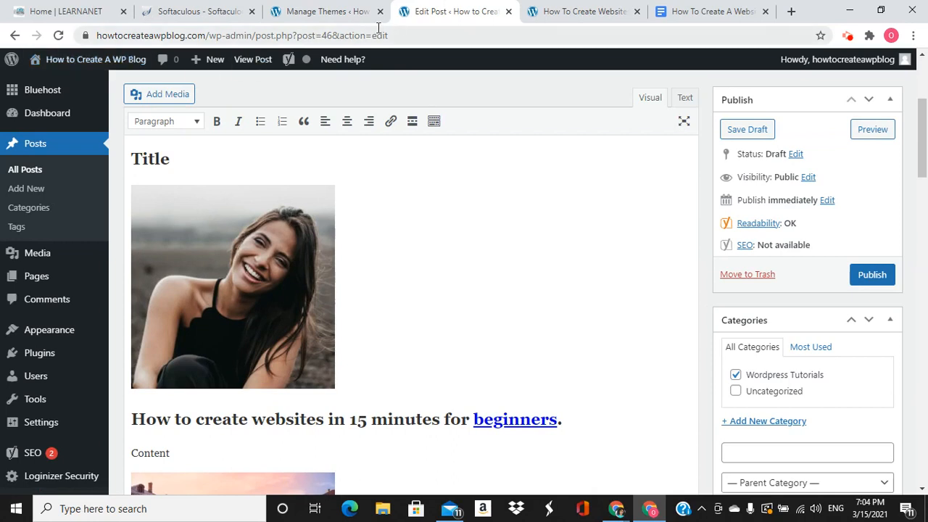
pyautogui.moveTo(9, 284)
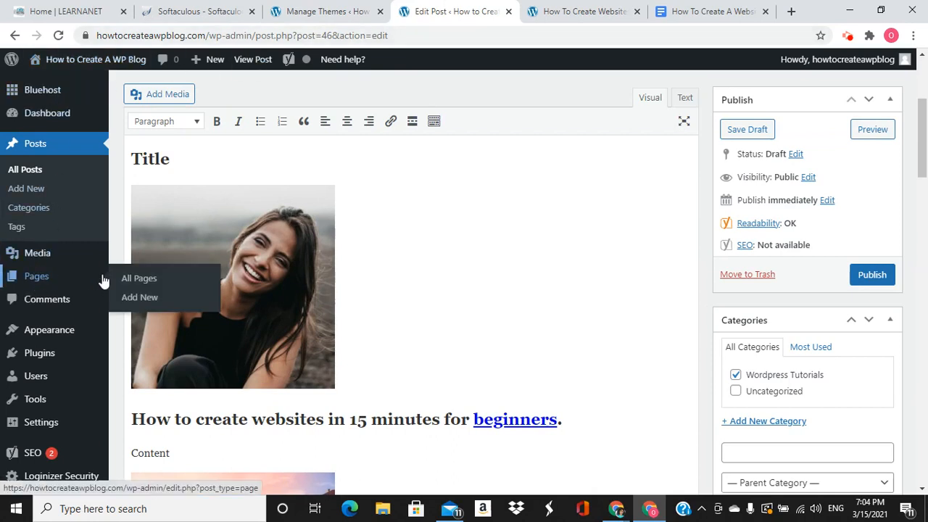
pyautogui.click(130, 297)
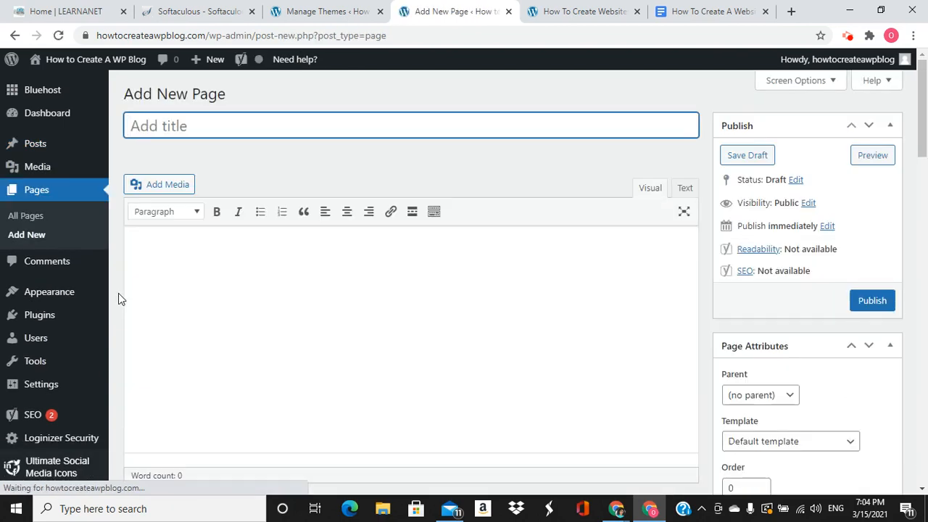
# Title the new page 'Contact' and let it save as a draft
pyautogui.write('Contact')
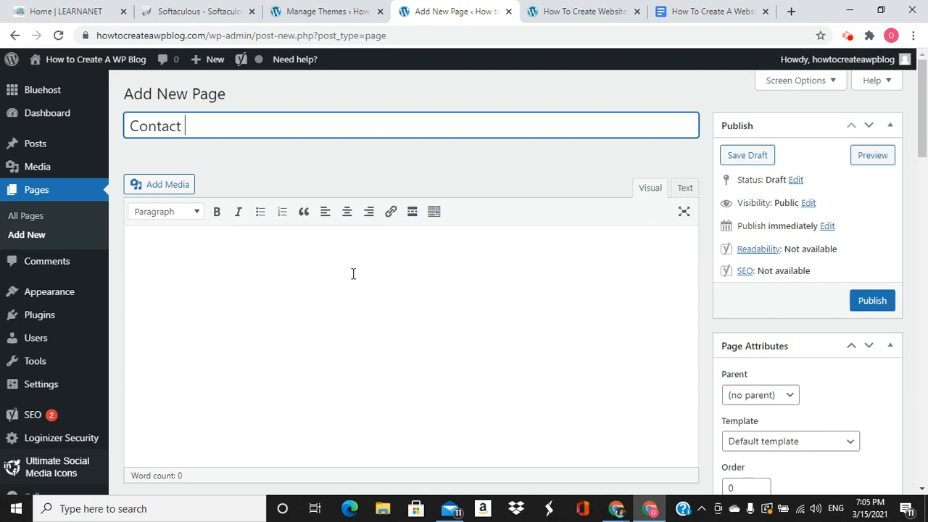
pyautogui.click(208, 256)
pyautogui.scroll(-2, 156, 268)
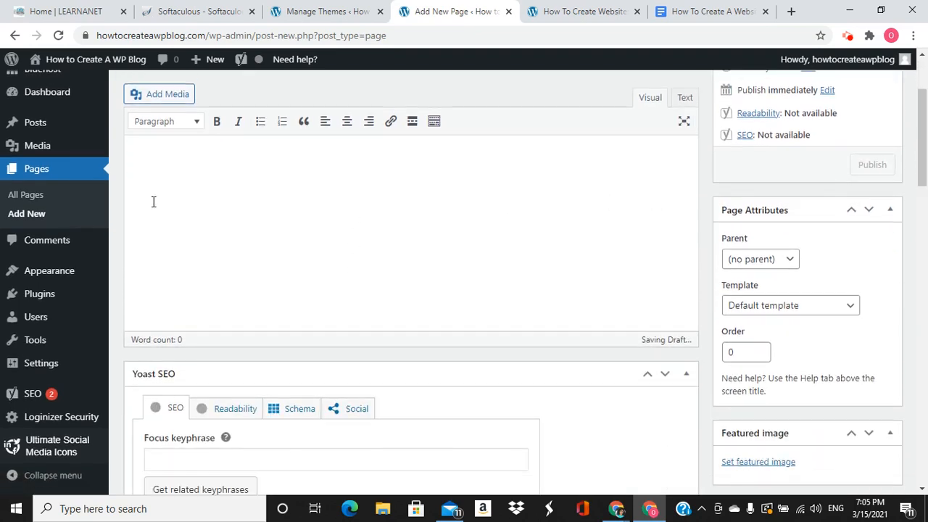
pyautogui.scroll(2, 152, 210)
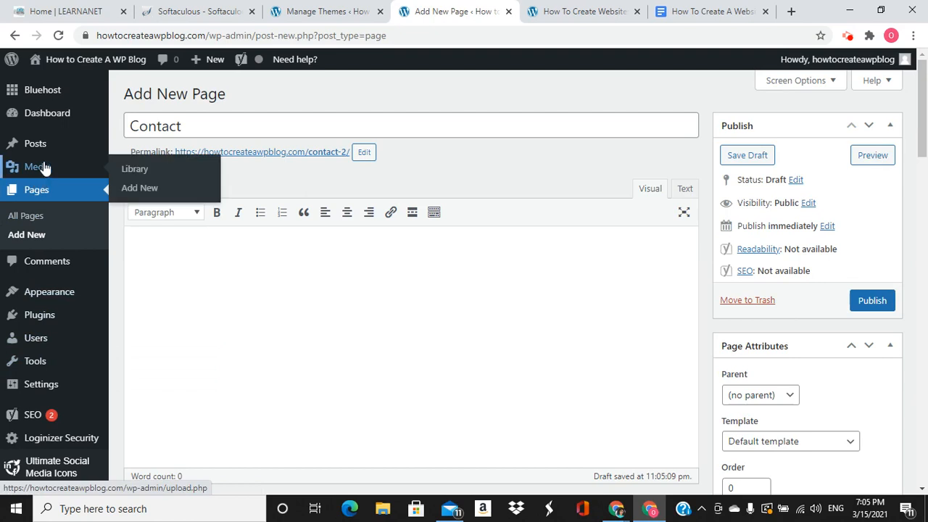
# Go to the Posts list, confirming Leave in the prompt
pyautogui.moveTo(44, 163)
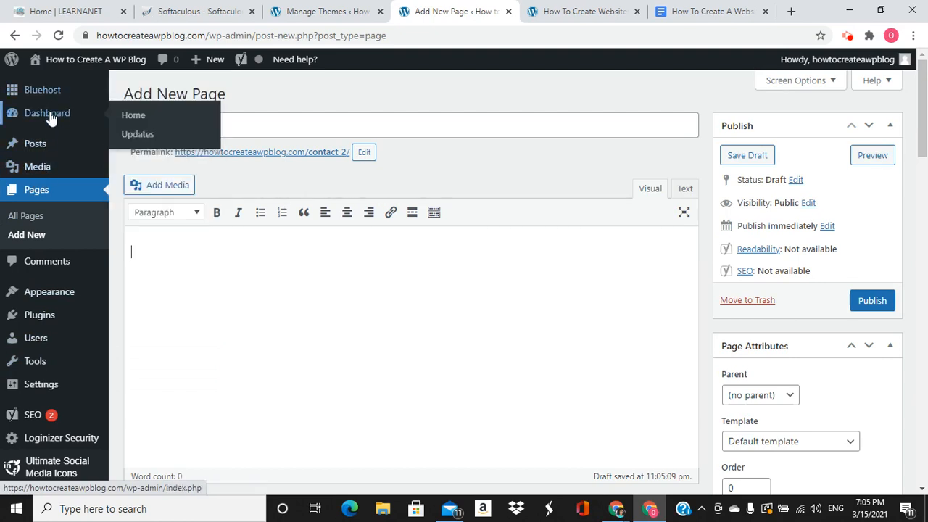
pyautogui.moveTo(46, 58)
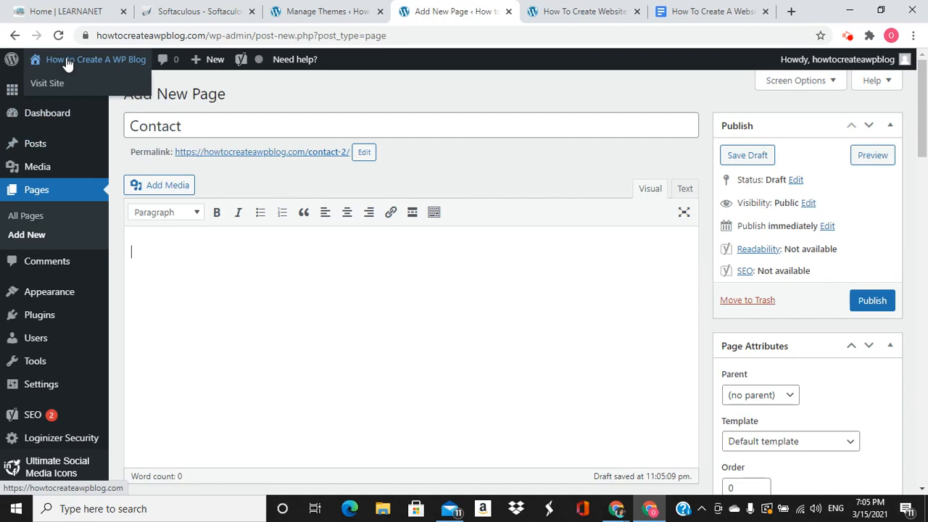
pyautogui.click(38, 145)
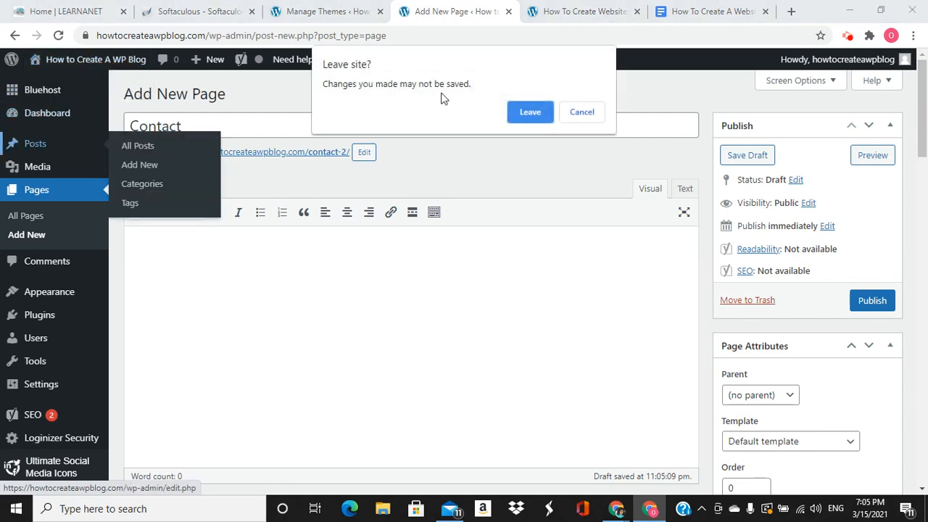
pyautogui.click(529, 106)
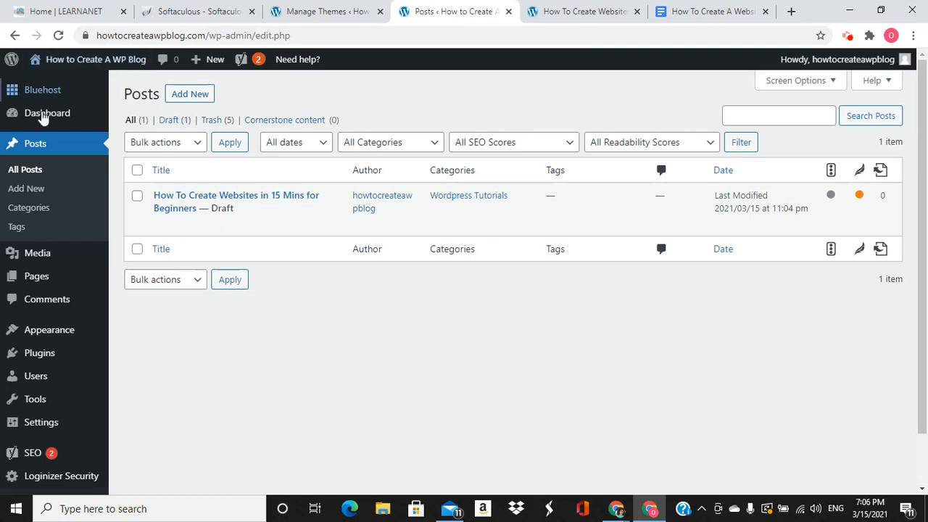
# Go to the Dashboard, then open Settings > General
pyautogui.click(43, 116)
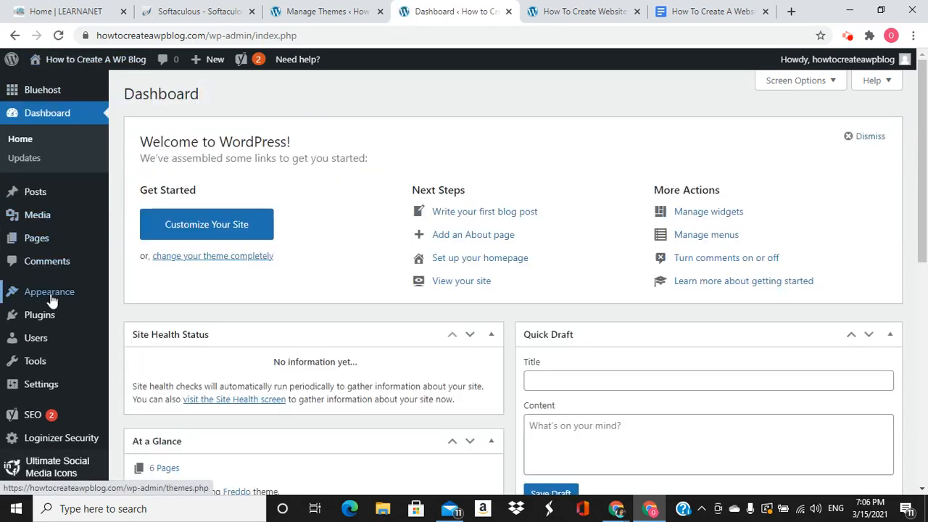
pyautogui.moveTo(52, 296)
pyautogui.scroll(-2, 42, 315)
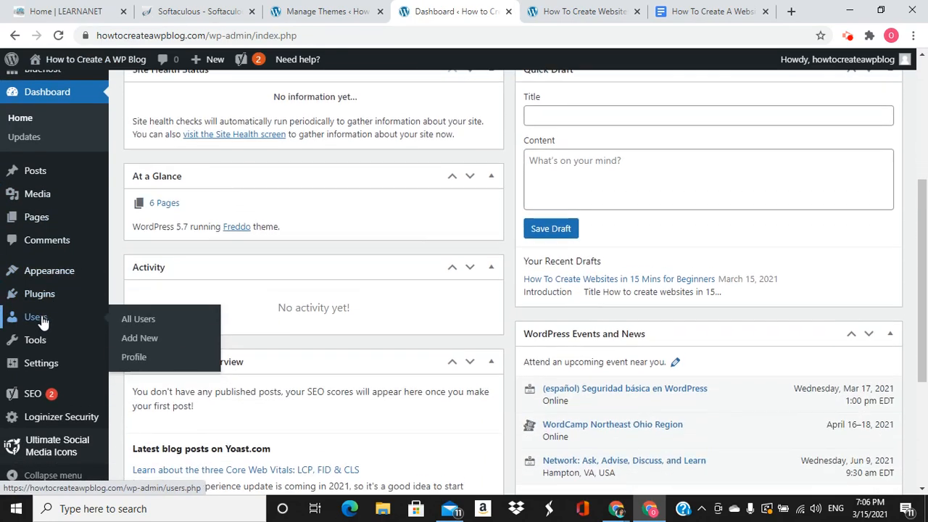
pyautogui.scroll(-3, 38, 317)
pyautogui.moveTo(36, 346)
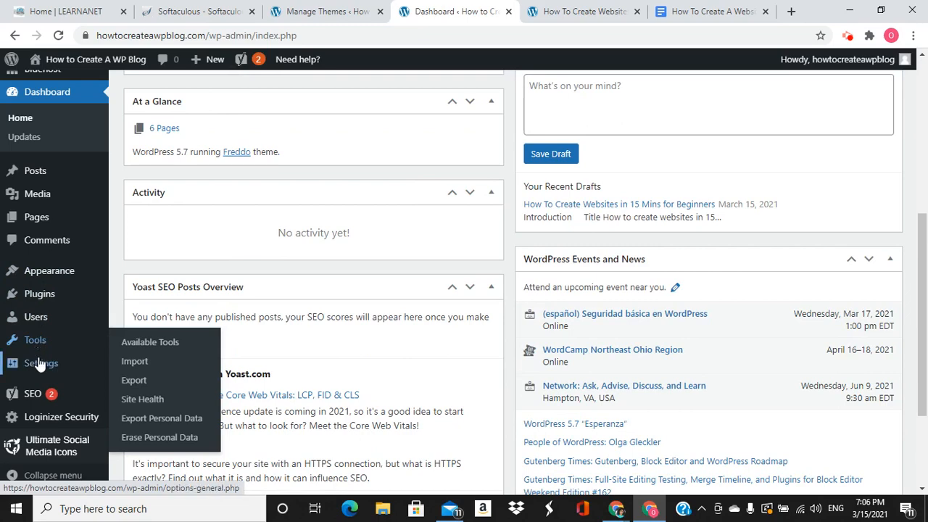
pyautogui.moveTo(44, 365)
pyautogui.click(135, 342)
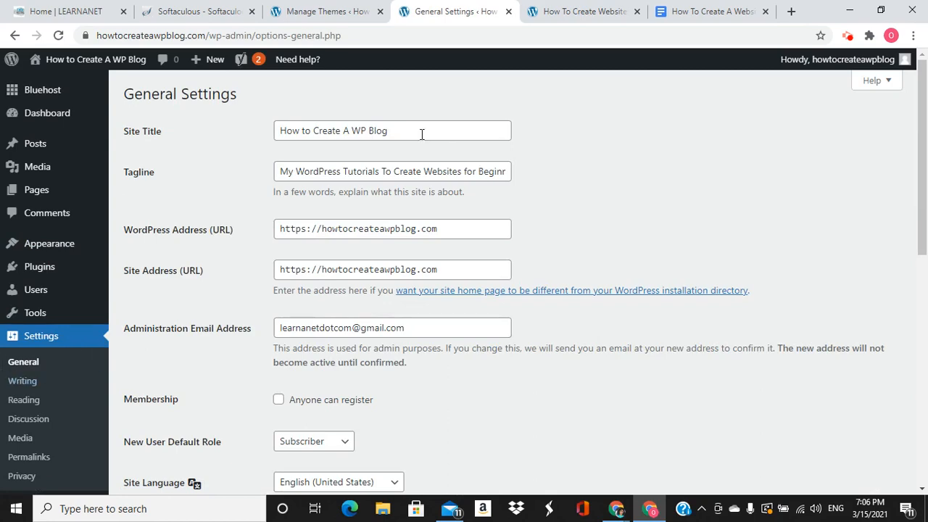
# Inspect the Site Title and Tagline on General Settings without changes
pyautogui.click(421, 134)
pyautogui.click(481, 170)
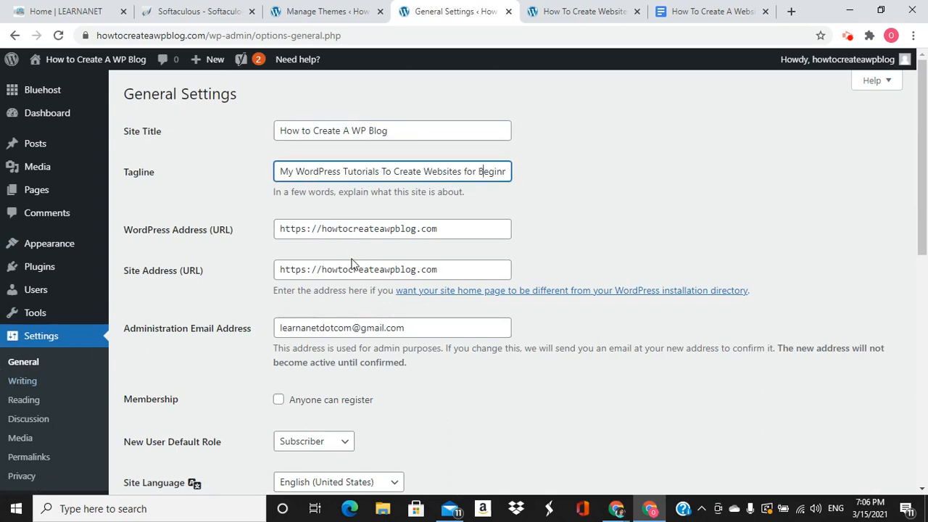
pyautogui.scroll(-7, 353, 263)
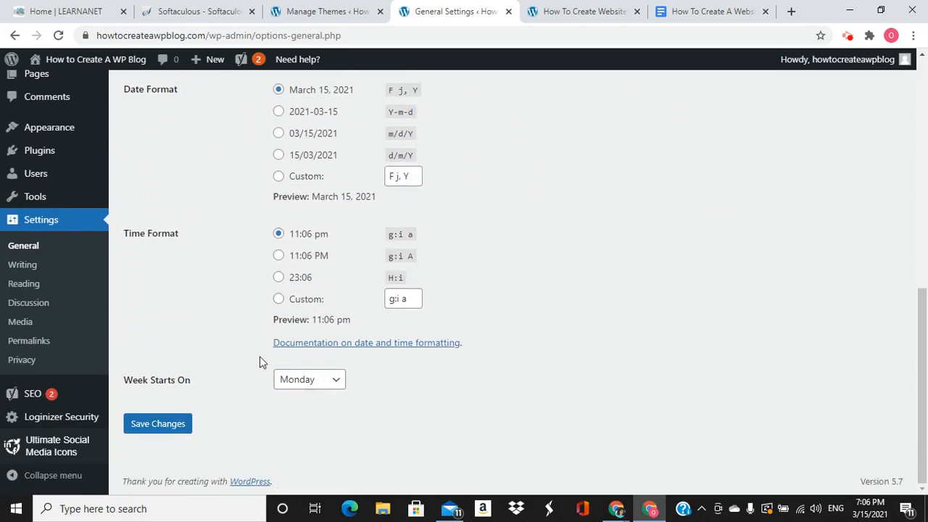
# Look over Writing Settings, then go to Reading Settings
pyautogui.click(29, 270)
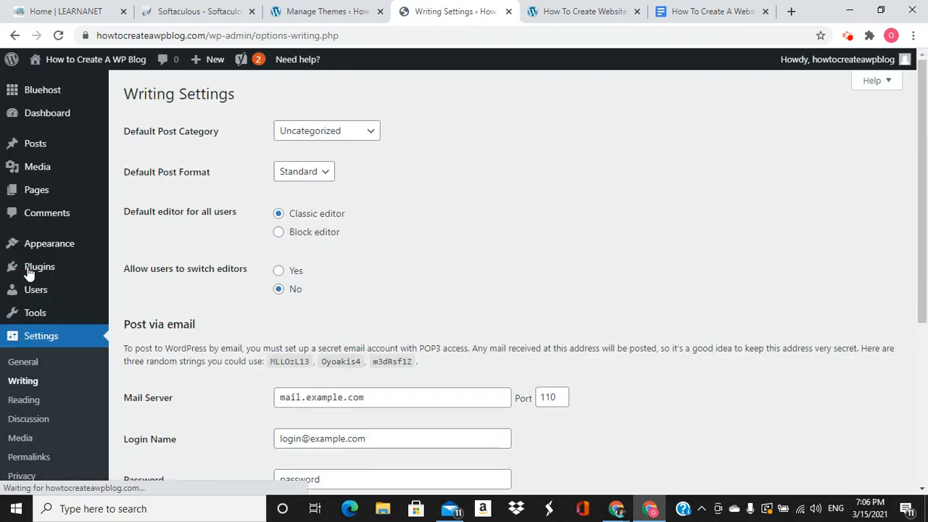
pyautogui.scroll(-2, 345, 283)
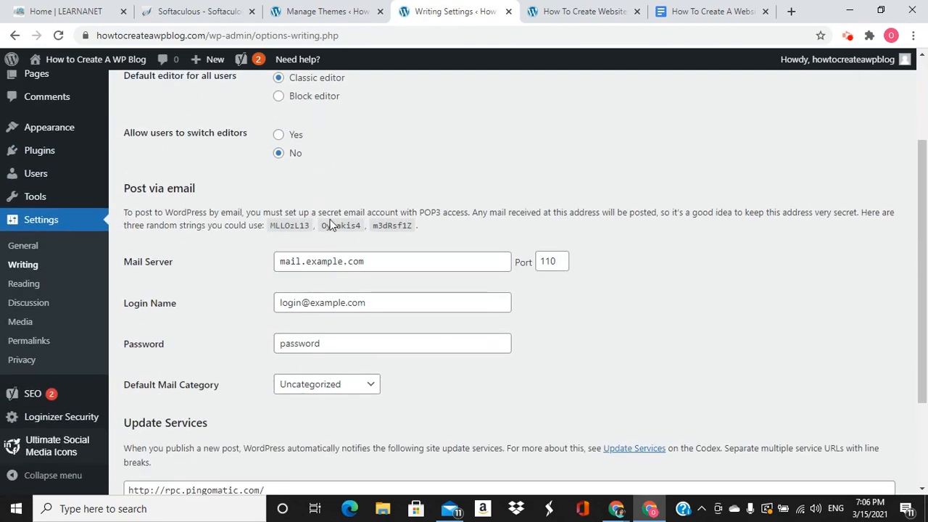
pyautogui.scroll(2, 330, 225)
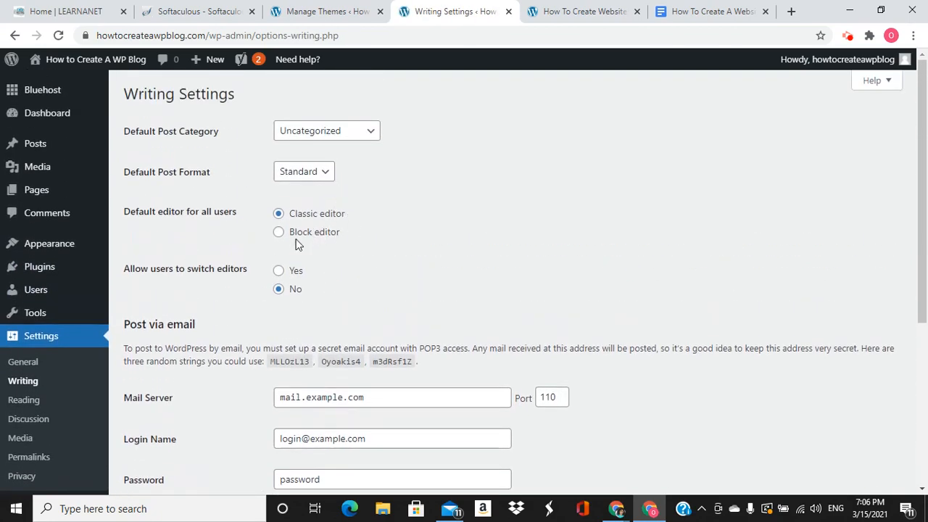
pyautogui.scroll(-4, 305, 244)
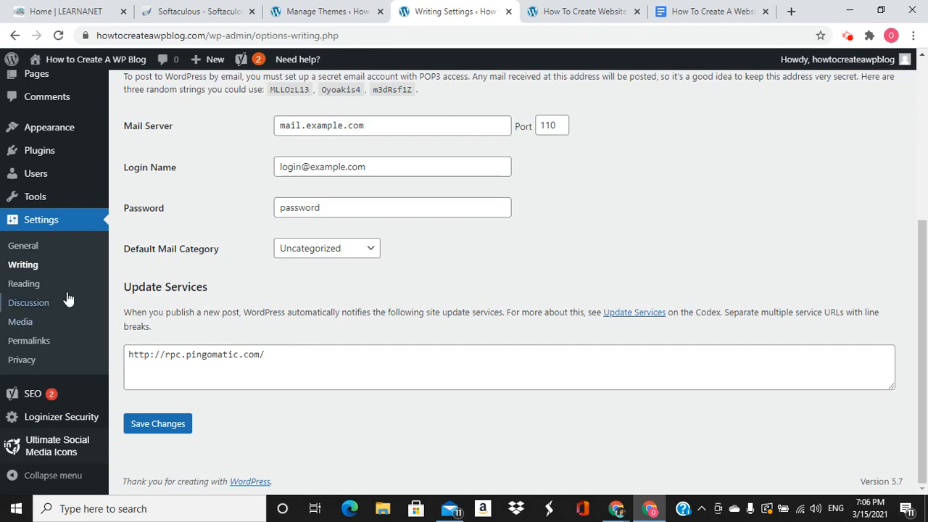
pyautogui.click(17, 282)
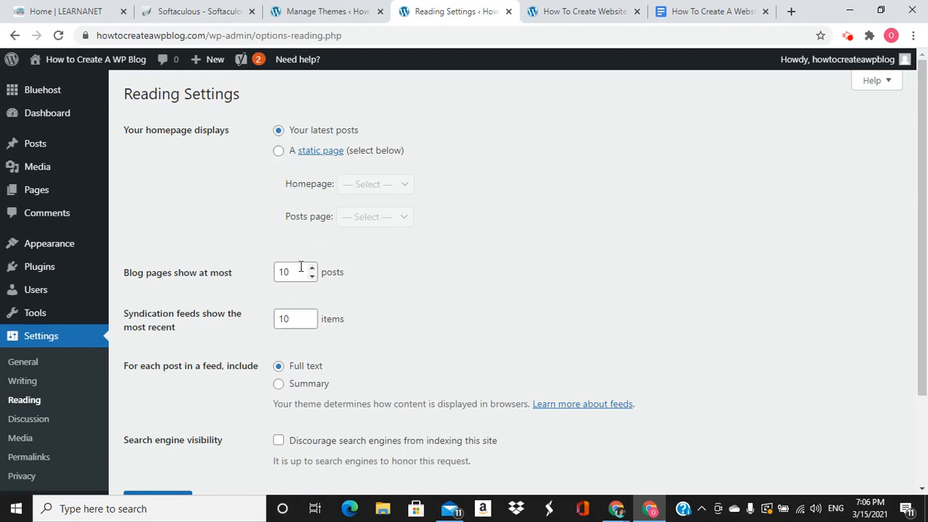
pyautogui.click(278, 150)
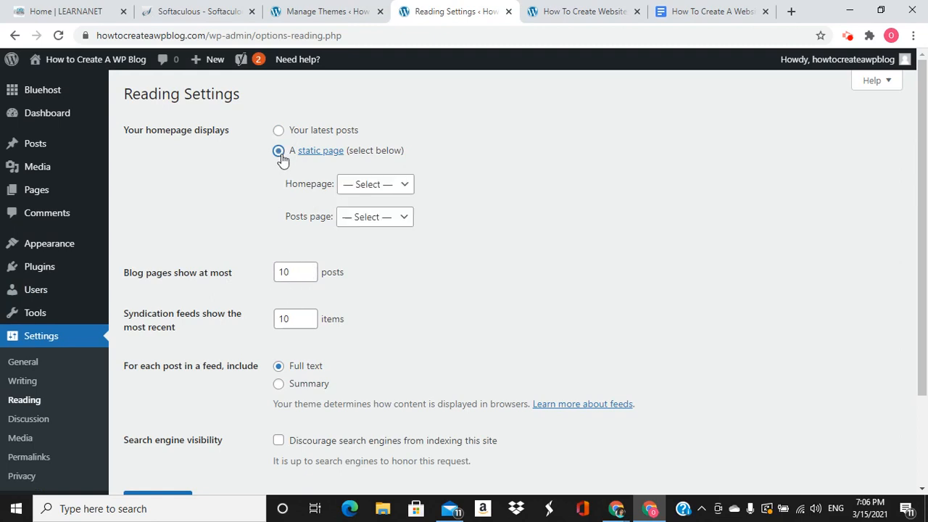
pyautogui.click(368, 184)
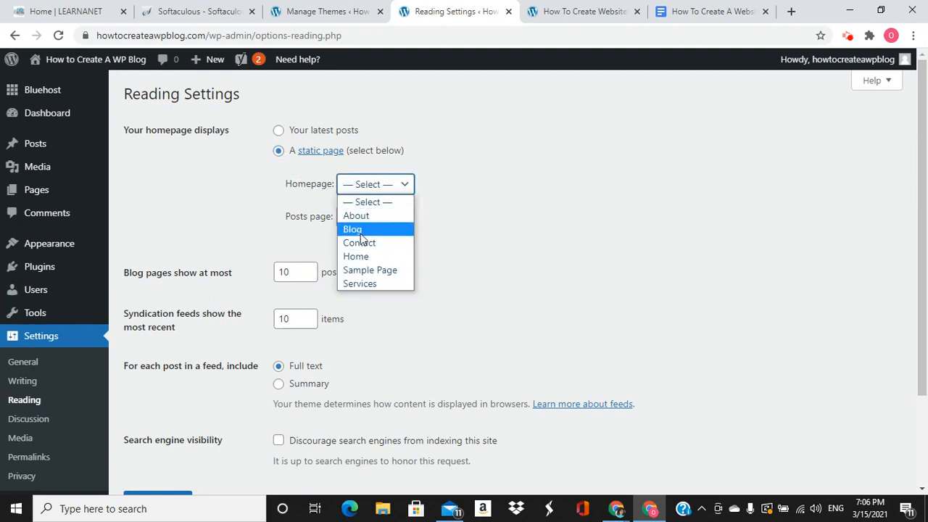
pyautogui.click(265, 181)
pyautogui.click(279, 130)
pyautogui.scroll(-3, 259, 286)
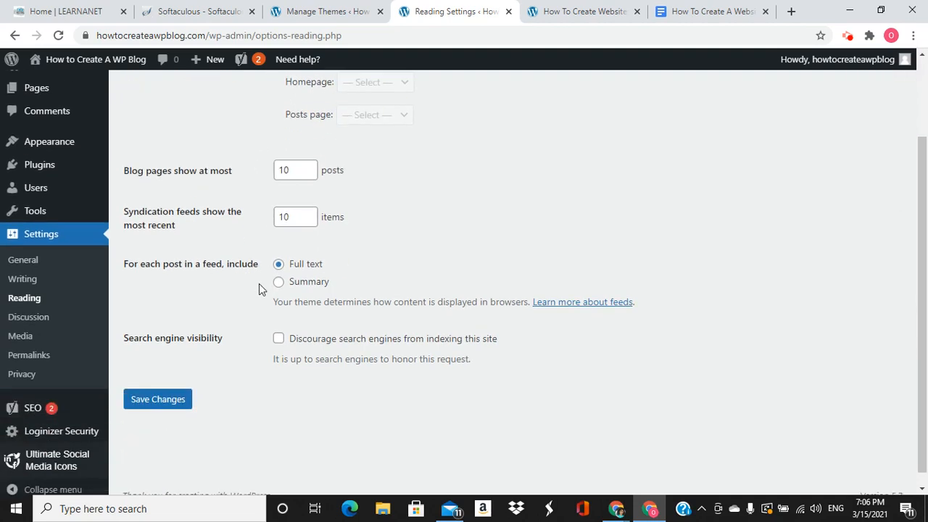
pyautogui.moveTo(136, 372)
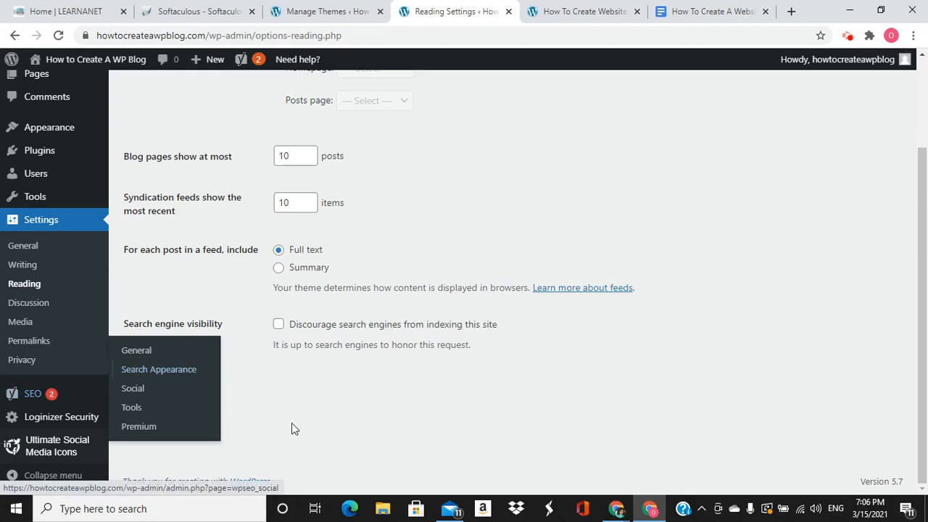
pyautogui.scroll(3, 92, 255)
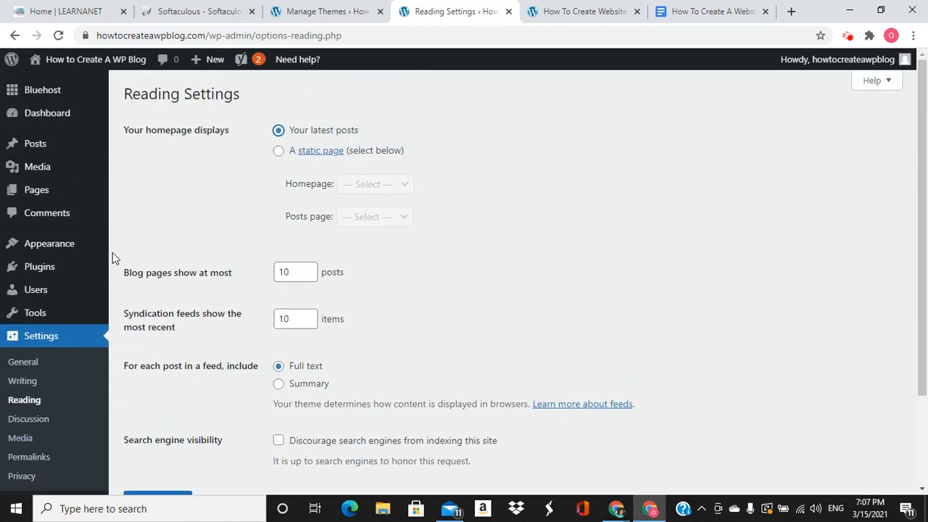
pyautogui.moveTo(47, 118)
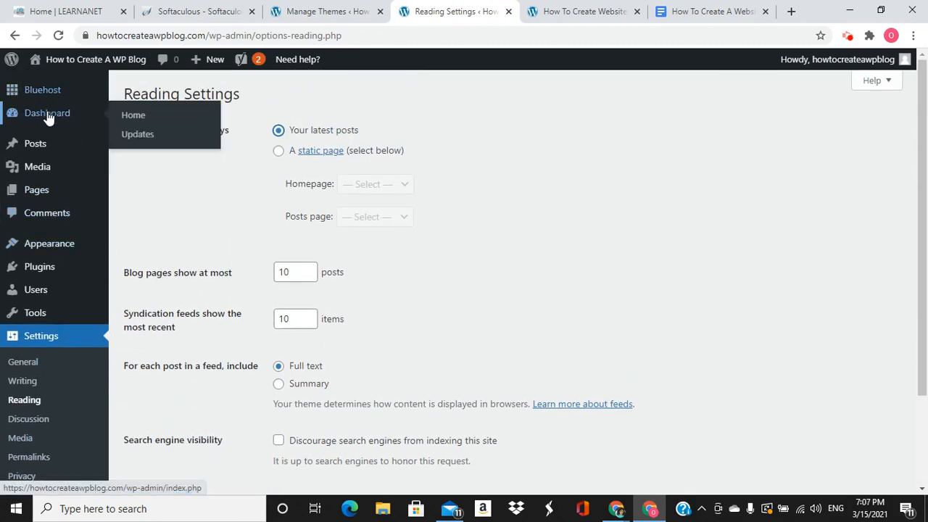
# View the live site showing Nothing Found, then return to the Dashboard
pyautogui.click(68, 72)
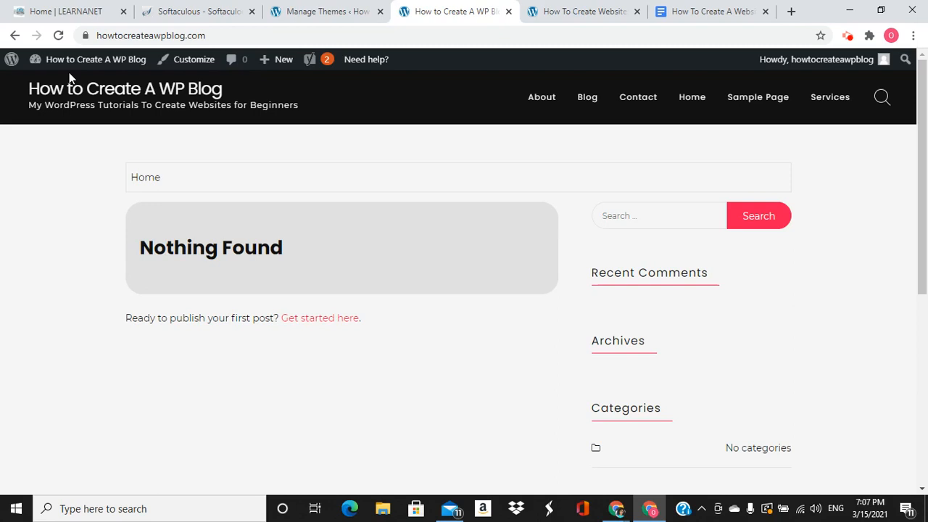
pyautogui.moveTo(83, 61)
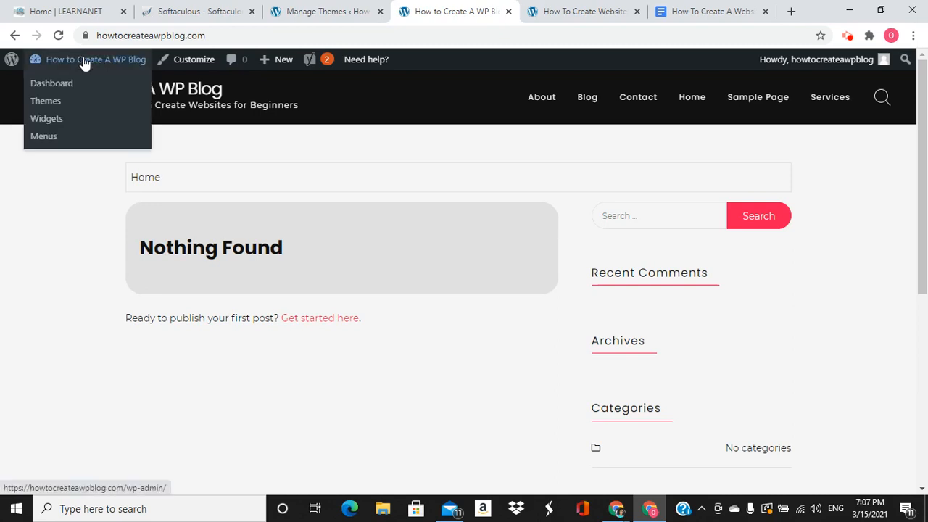
pyautogui.click(61, 91)
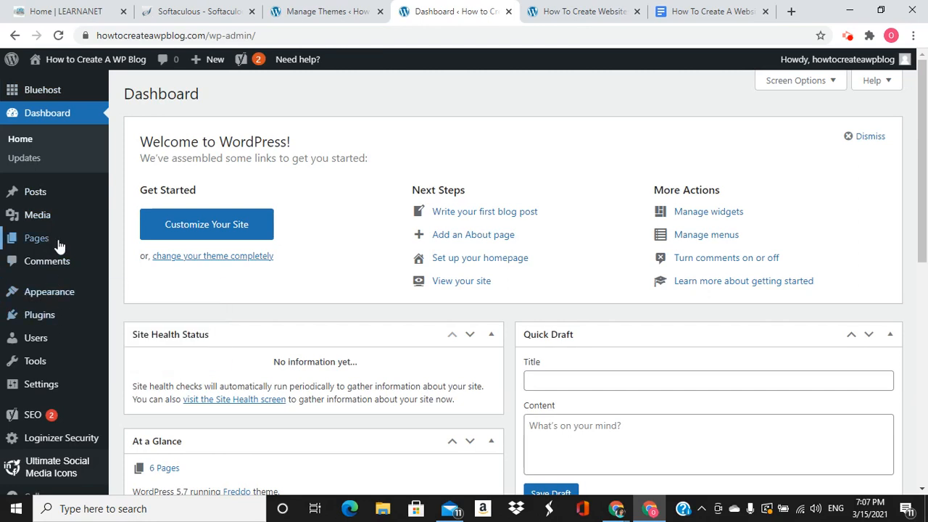
# Select all eight pages in All Pages and bulk Move to Trash
pyautogui.moveTo(61, 245)
pyautogui.click(125, 240)
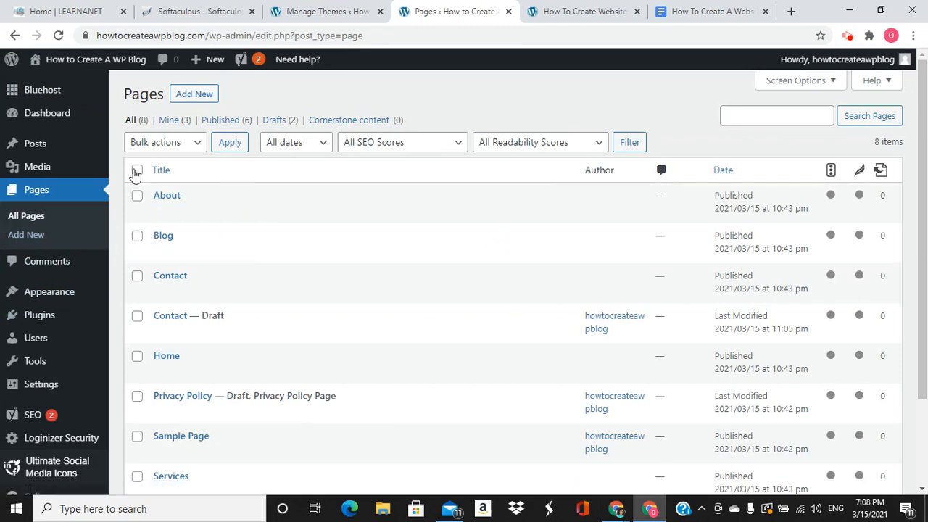
pyautogui.click(135, 171)
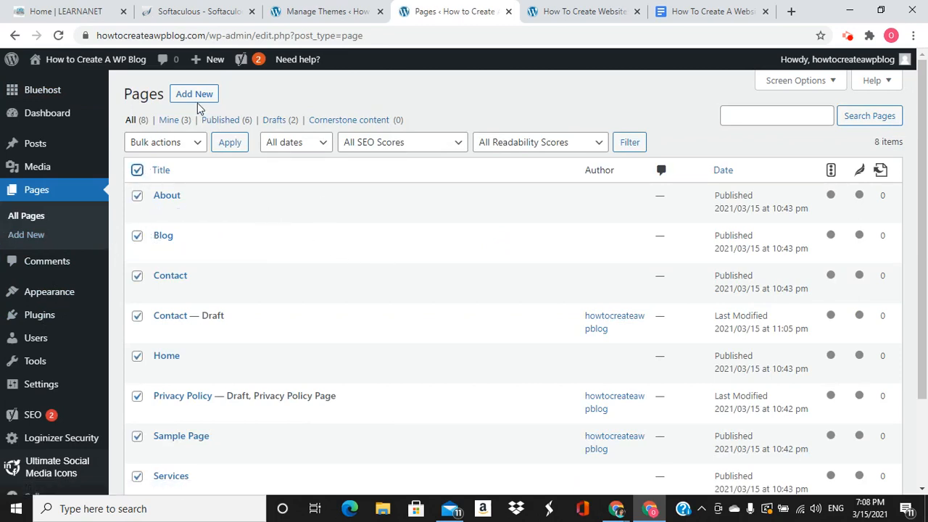
pyautogui.click(192, 143)
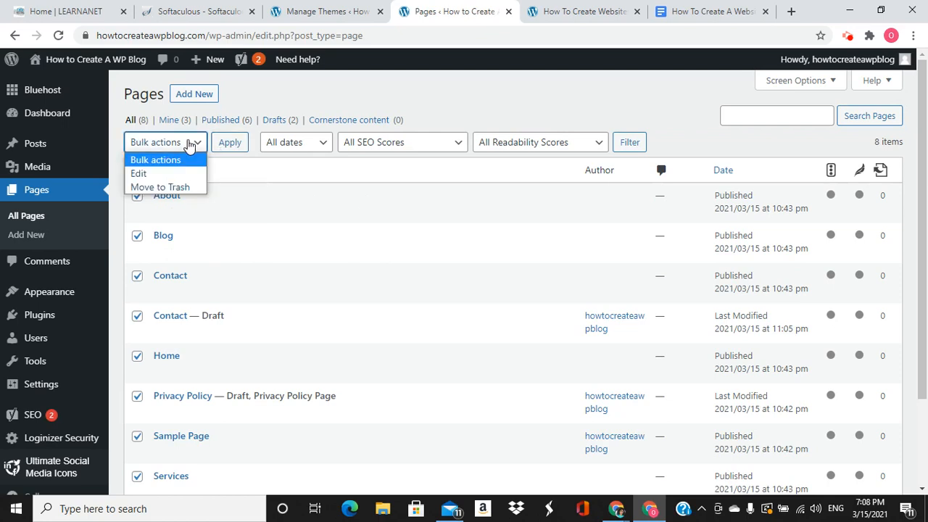
pyautogui.click(177, 187)
pyautogui.click(223, 148)
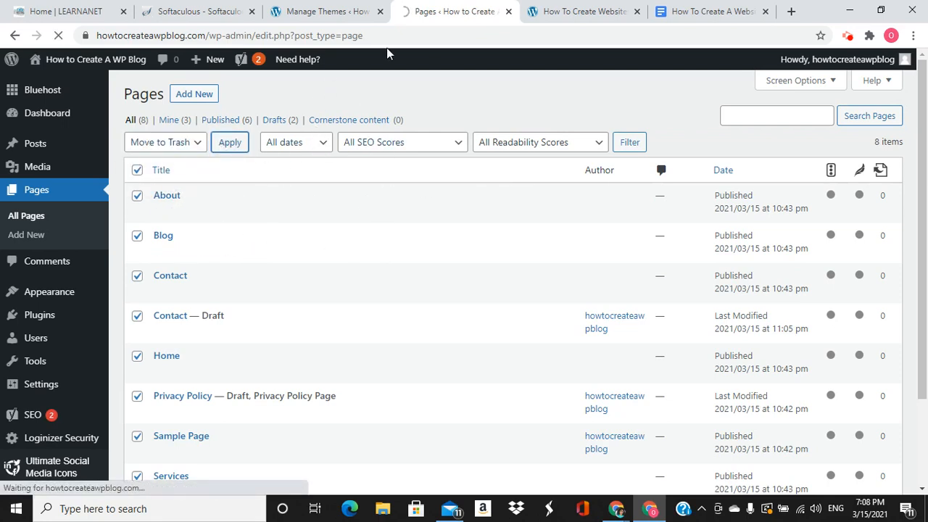
# Visit the live site from the Themes tab to confirm no pages are listed
pyautogui.click(345, 13)
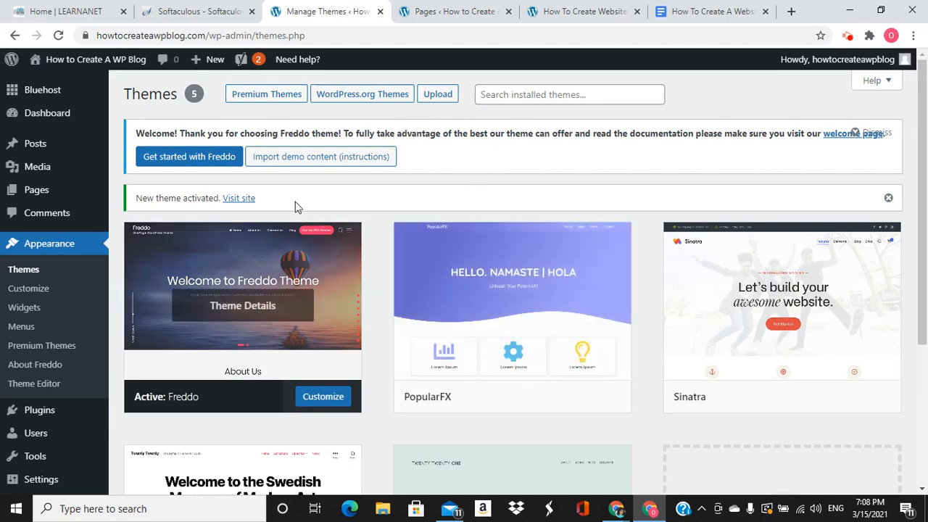
pyautogui.moveTo(33, 97)
pyautogui.click(101, 64)
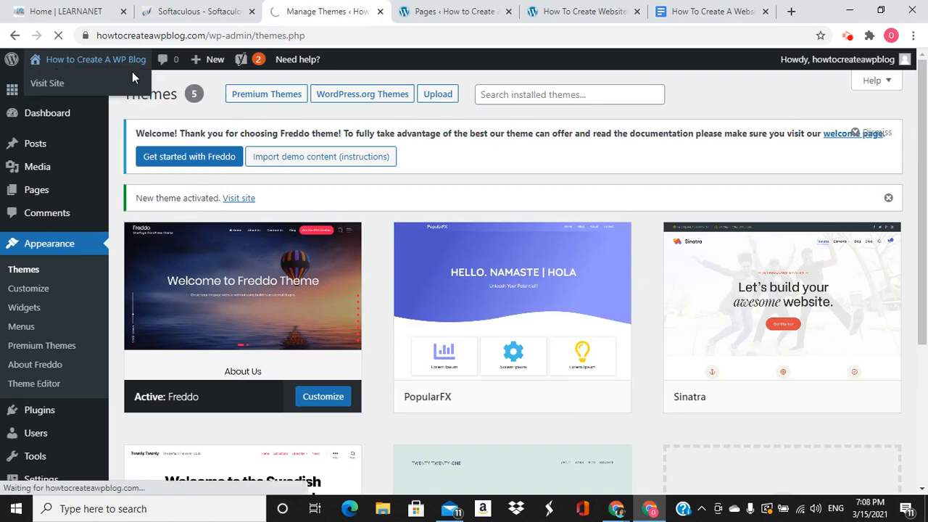